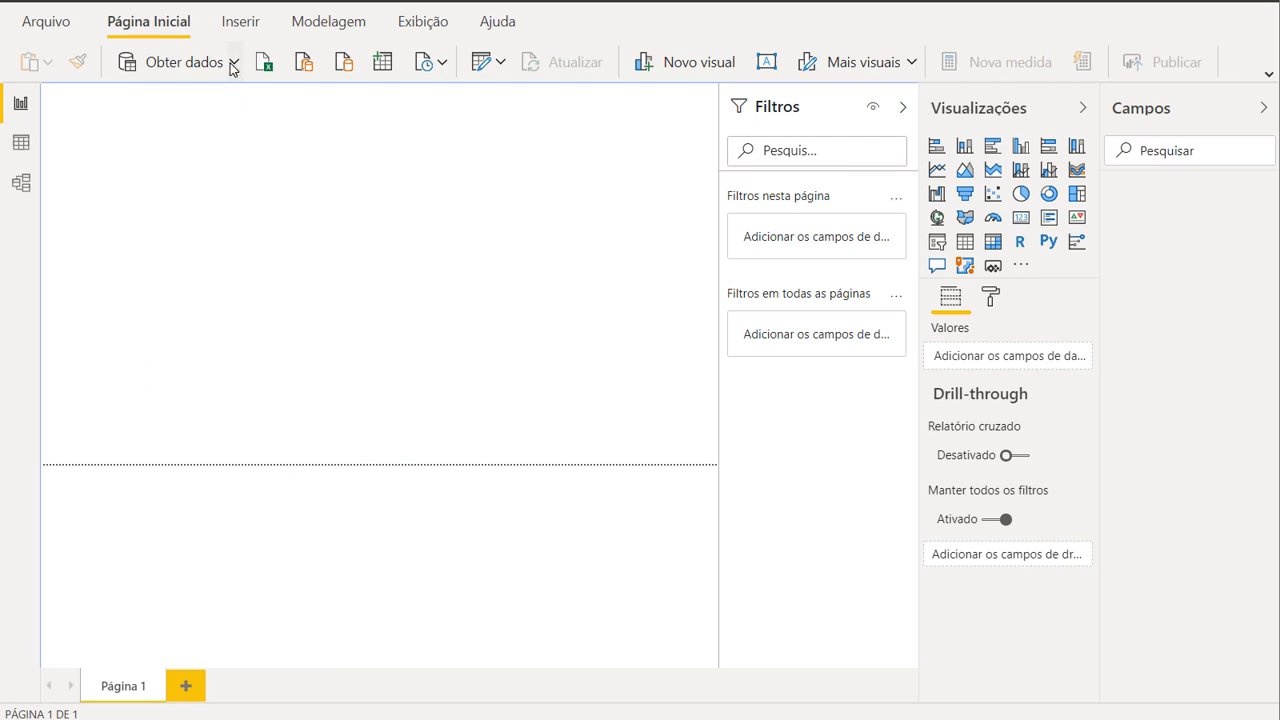
Connect to the SQL Server named Batmovel using the Importar connectivity mode
{"action": "left_click", "coordinate": [231, 66]}
{"action": "left_click", "coordinate": [165, 229]}
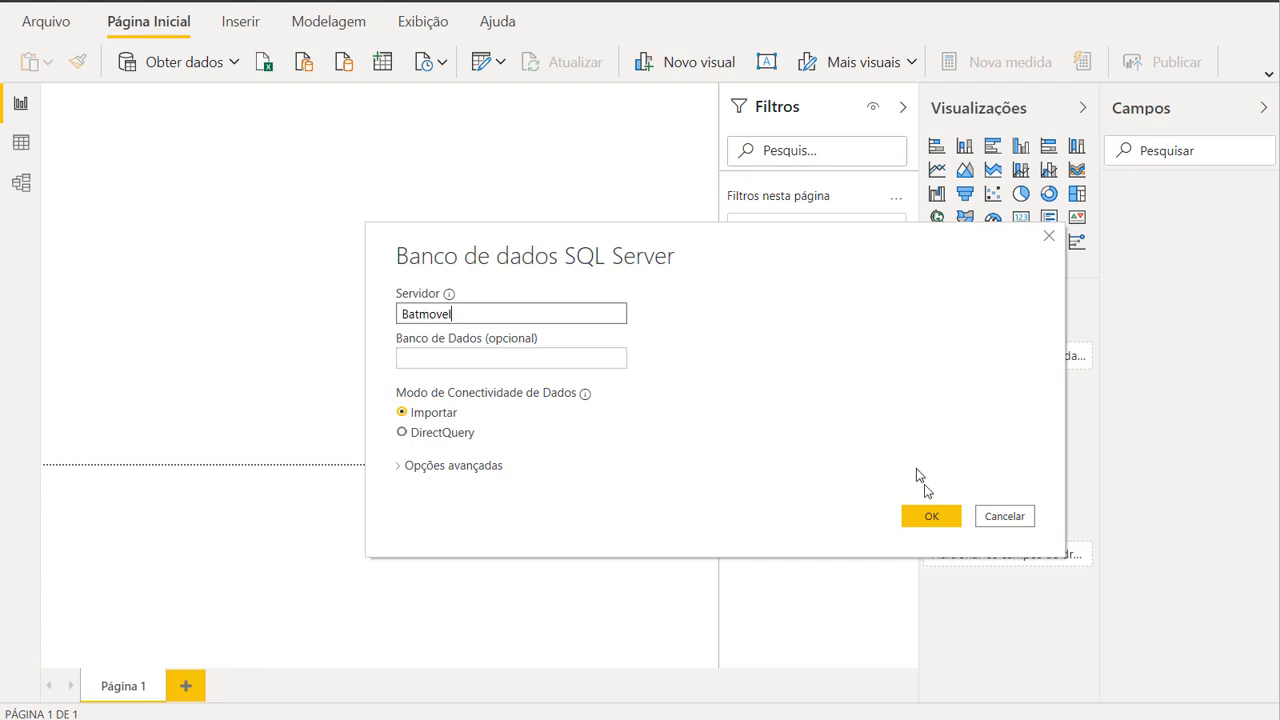
{"action": "left_click", "coordinate": [933, 518]}
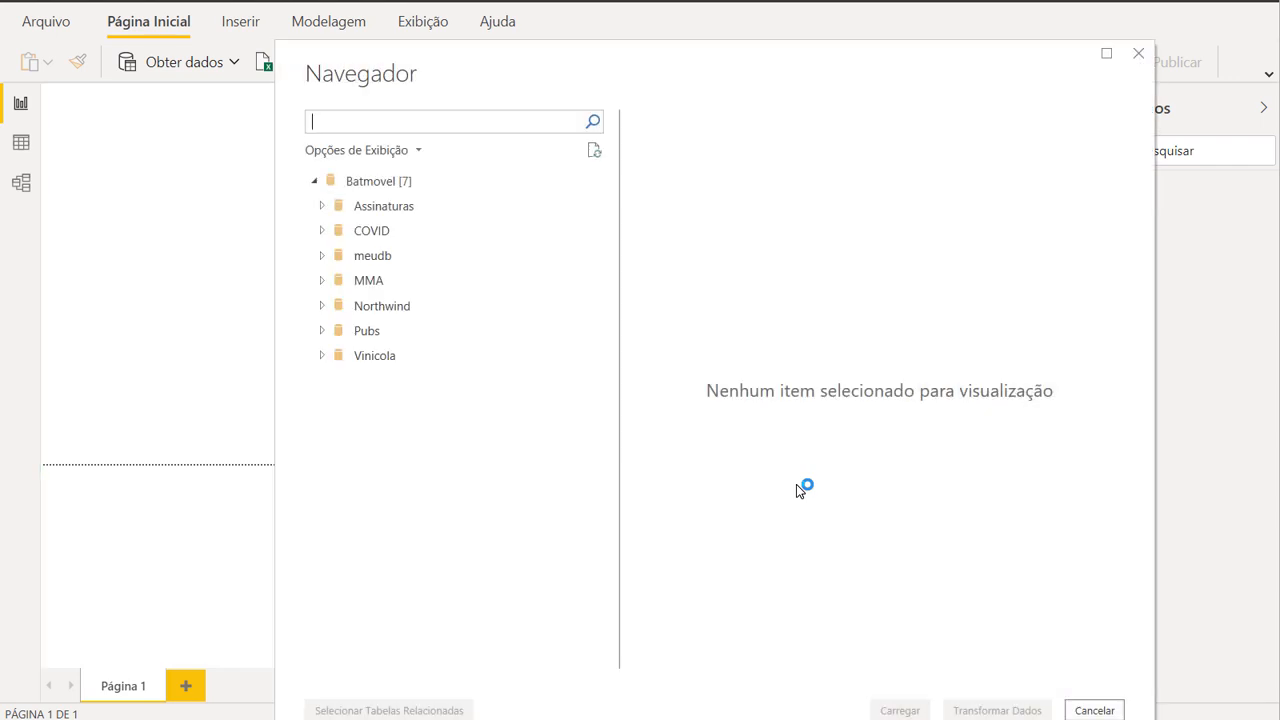
Load the MeusImoveis table from the Assinaturas database after previewing its columns
{"action": "left_click_drag", "start_coordinate": [728, 52], "coordinate": [589, 6]}
{"action": "left_click", "coordinate": [187, 153]}
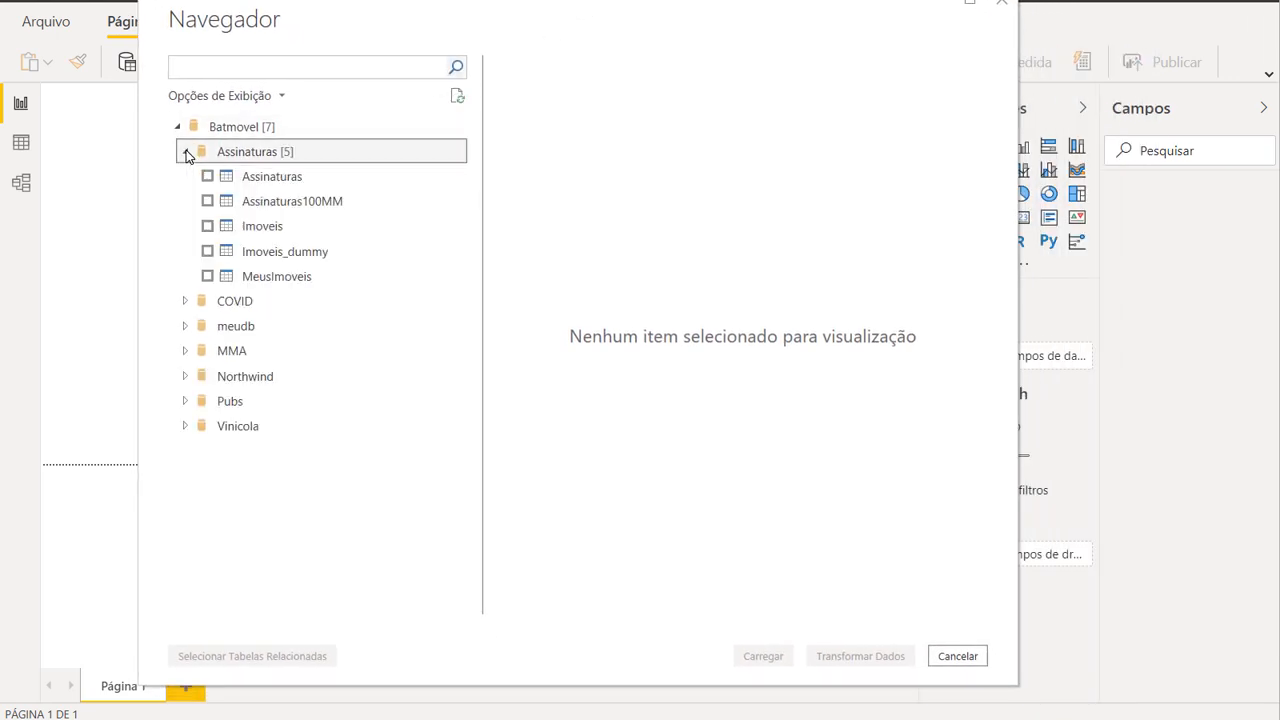
{"action": "left_click", "coordinate": [207, 276]}
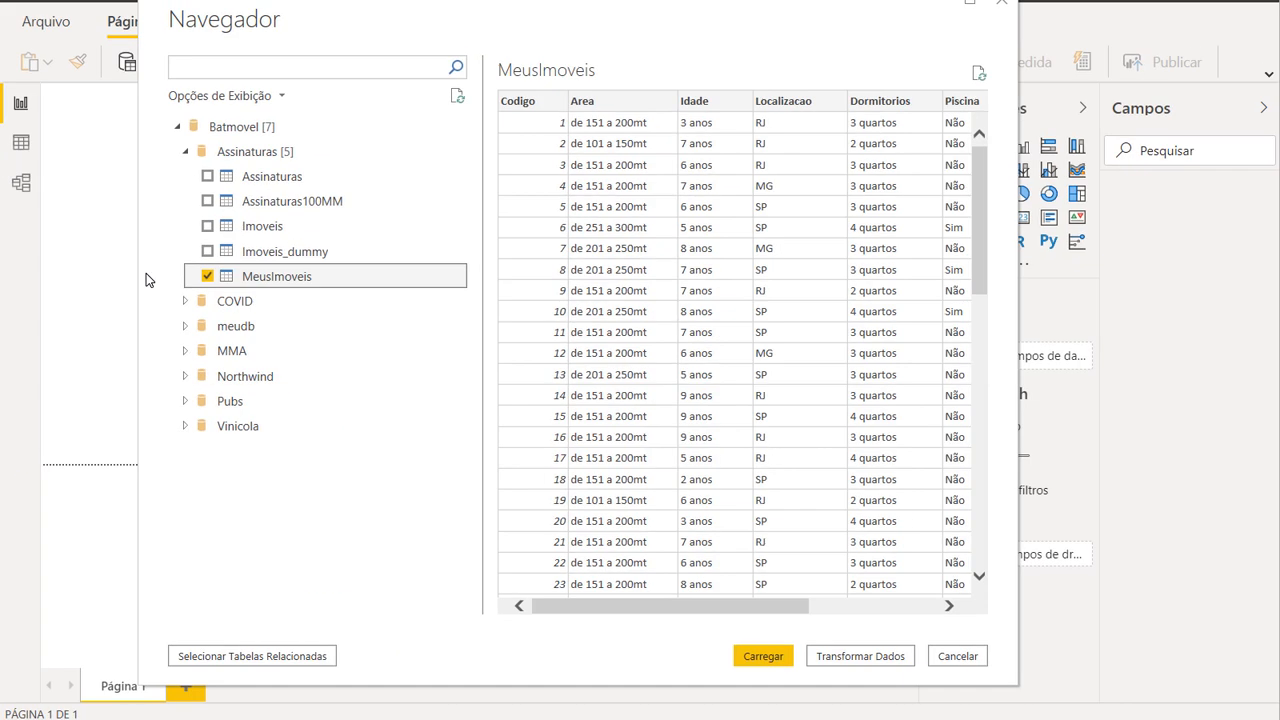
{"action": "left_click_drag", "start_coordinate": [666, 606], "coordinate": [794, 607]}
{"action": "left_click", "coordinate": [789, 652]}
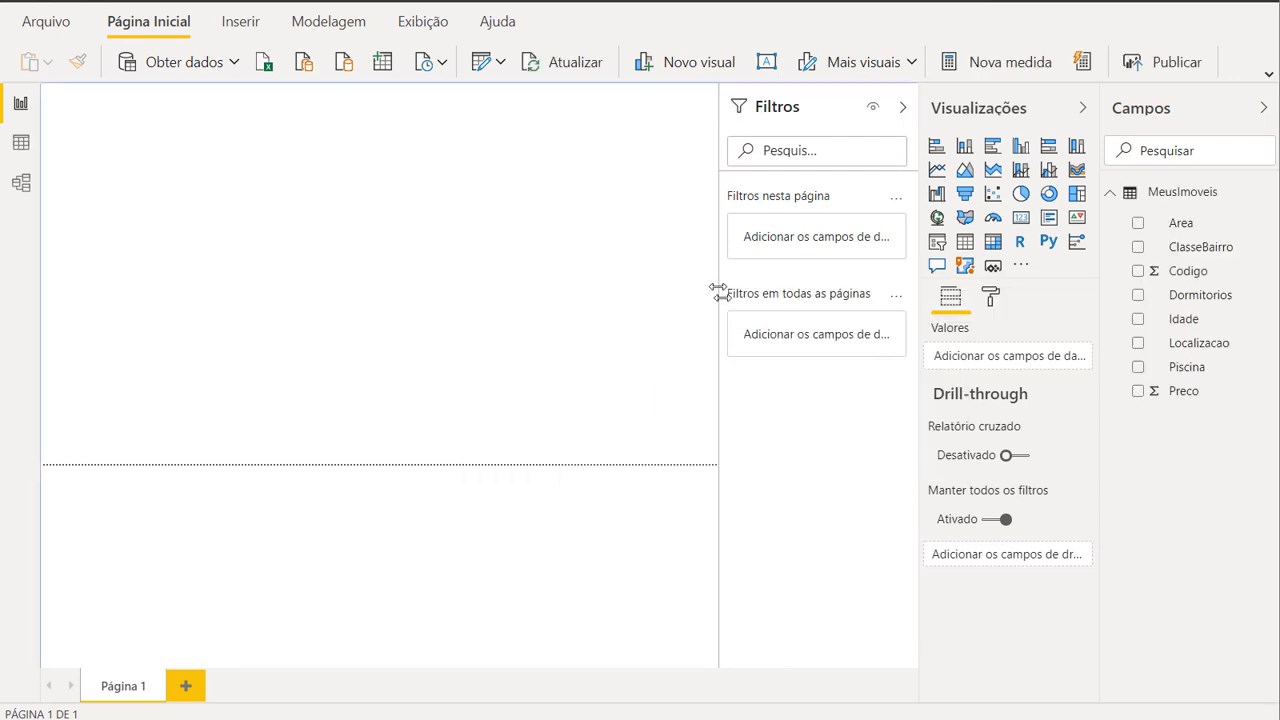
Sort the MeusImoveis data by Codigo in ascending order and look through its rows to the end
{"action": "left_click", "coordinate": [12, 143]}
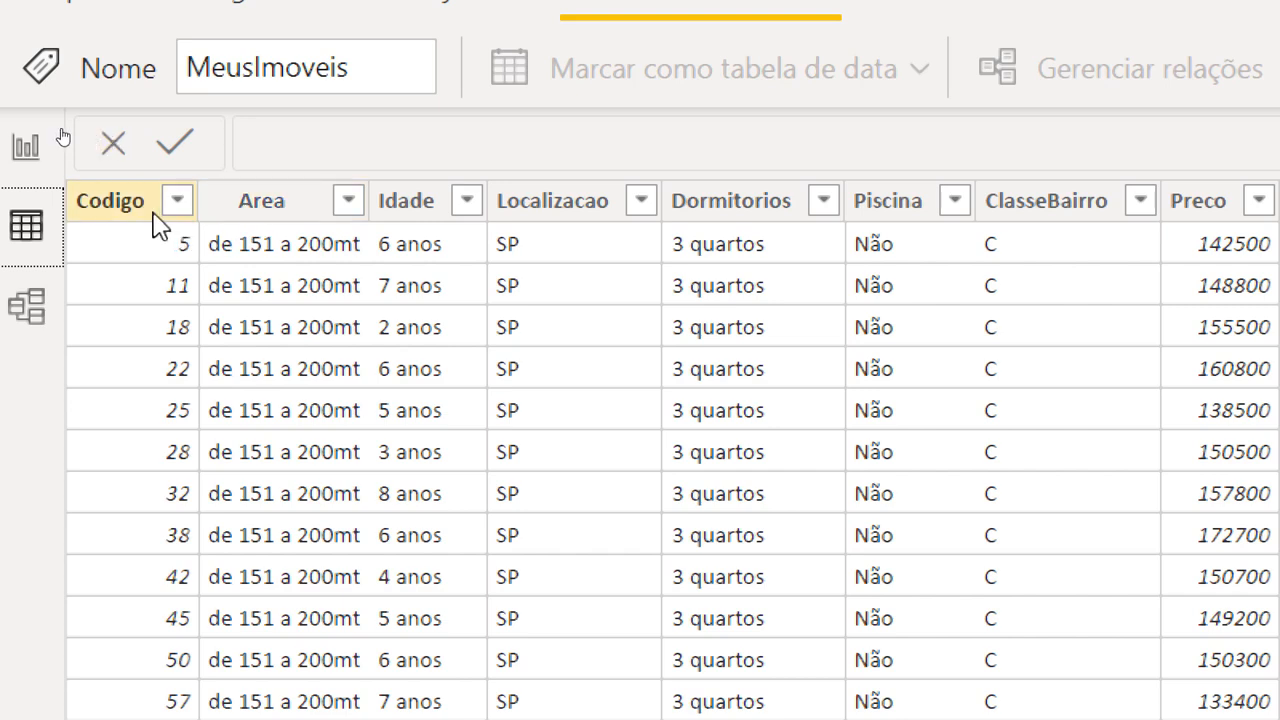
{"action": "right_click", "coordinate": [108, 205]}
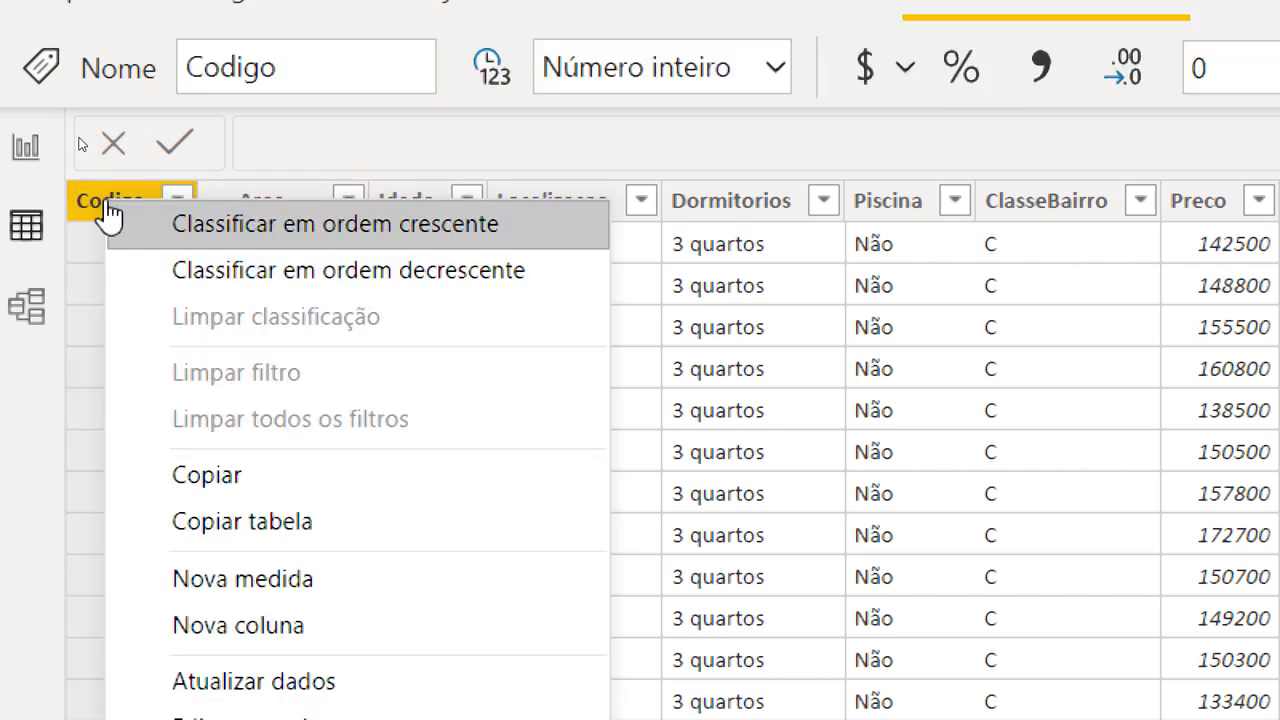
{"action": "left_click", "coordinate": [250, 233]}
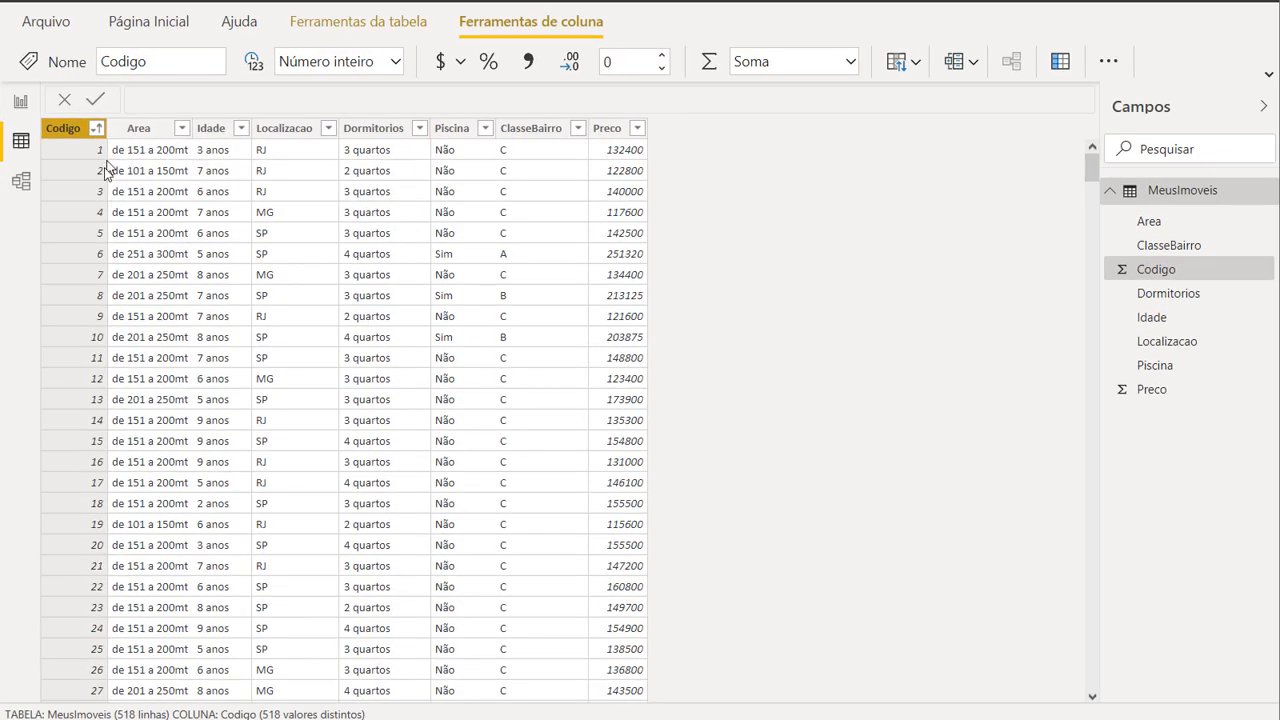
{"action": "scroll", "coordinate": [77, 318], "scroll_direction": "down", "scroll_amount": 20}
{"action": "scroll", "coordinate": [77, 313], "scroll_direction": "down", "scroll_amount": 20}
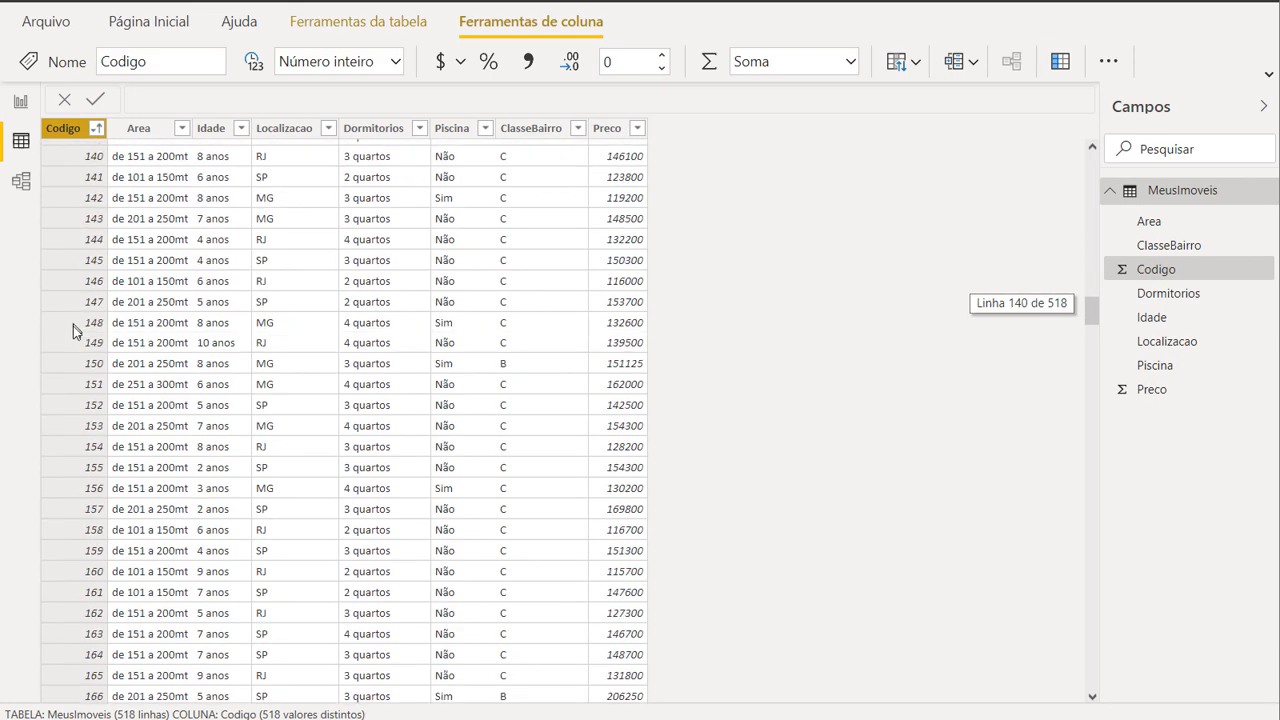
{"action": "scroll", "coordinate": [70, 336], "scroll_direction": "down", "scroll_amount": 20}
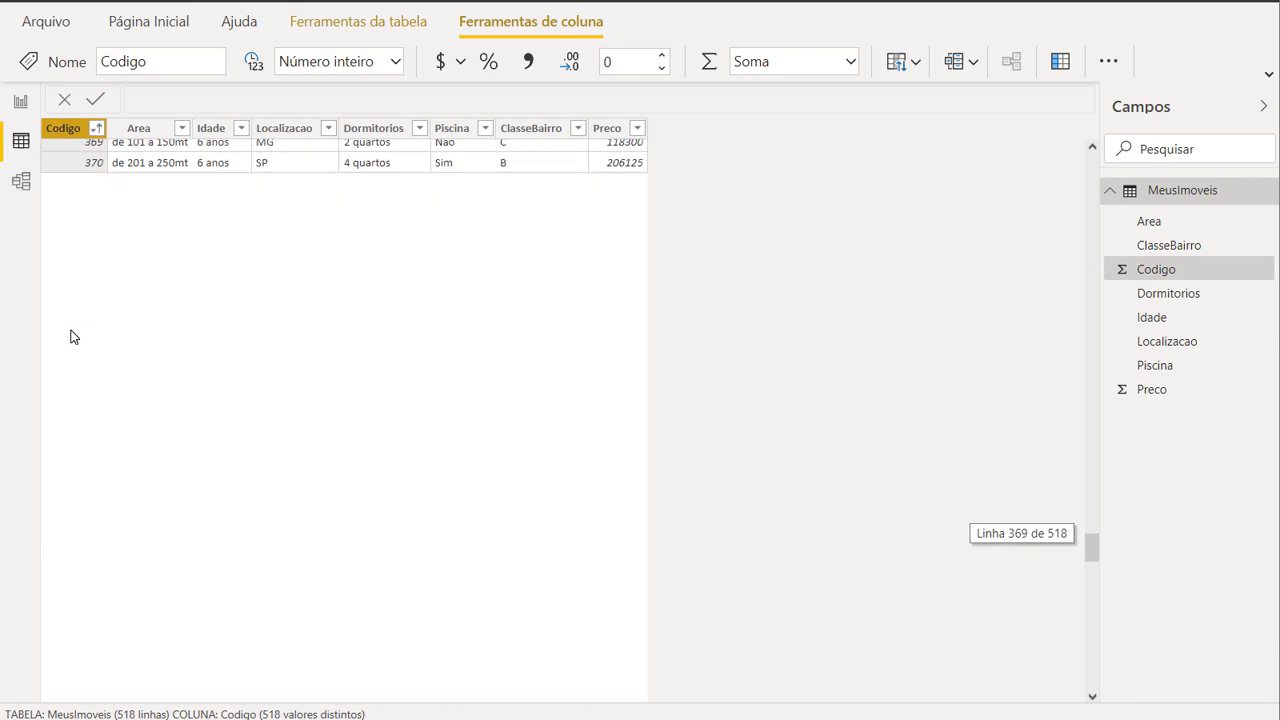
{"action": "scroll", "coordinate": [207, 345], "scroll_direction": "up", "scroll_amount": 20}
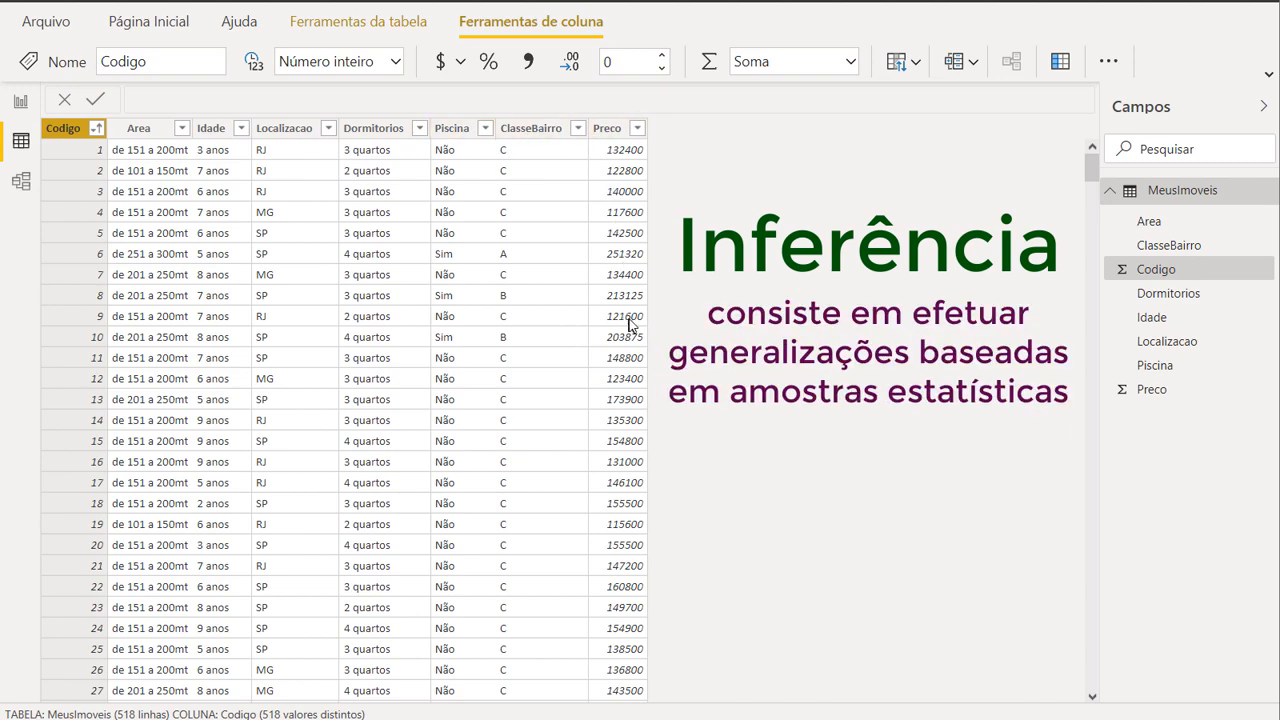
{"action": "scroll", "coordinate": [630, 325], "scroll_direction": "down", "scroll_amount": 20}
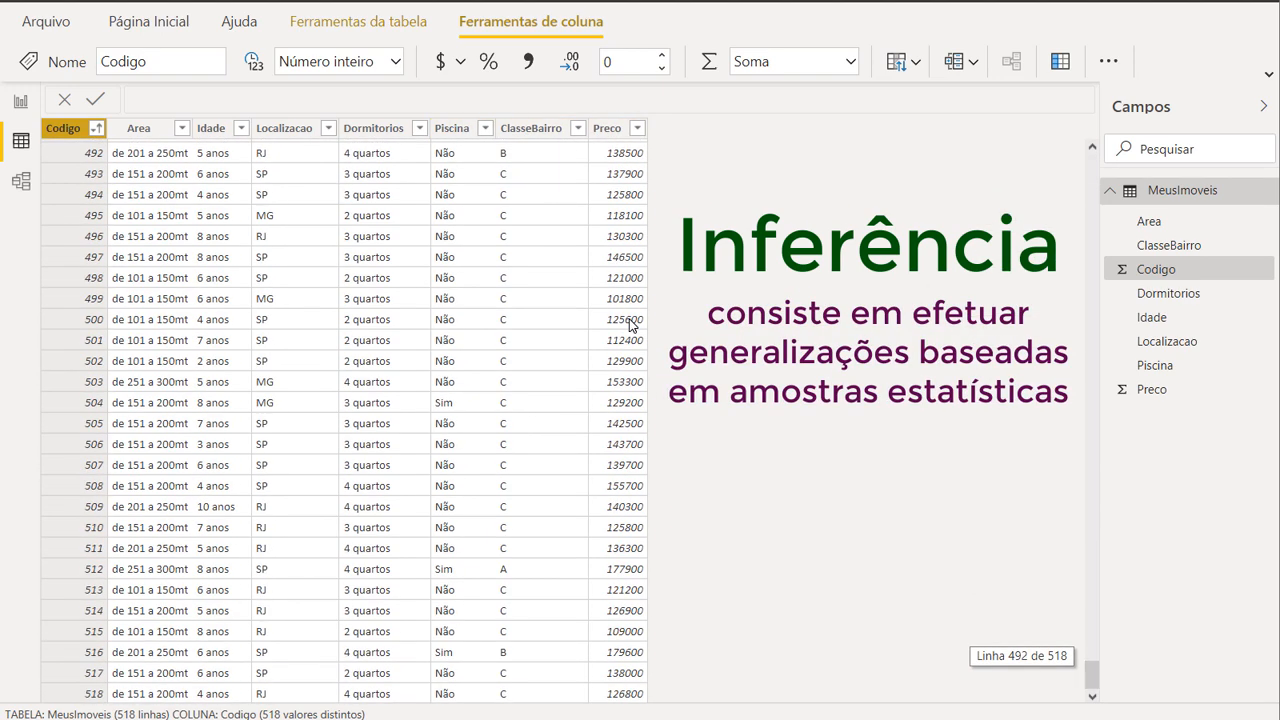
{"action": "scroll", "coordinate": [630, 325], "scroll_direction": "up", "scroll_amount": 20}
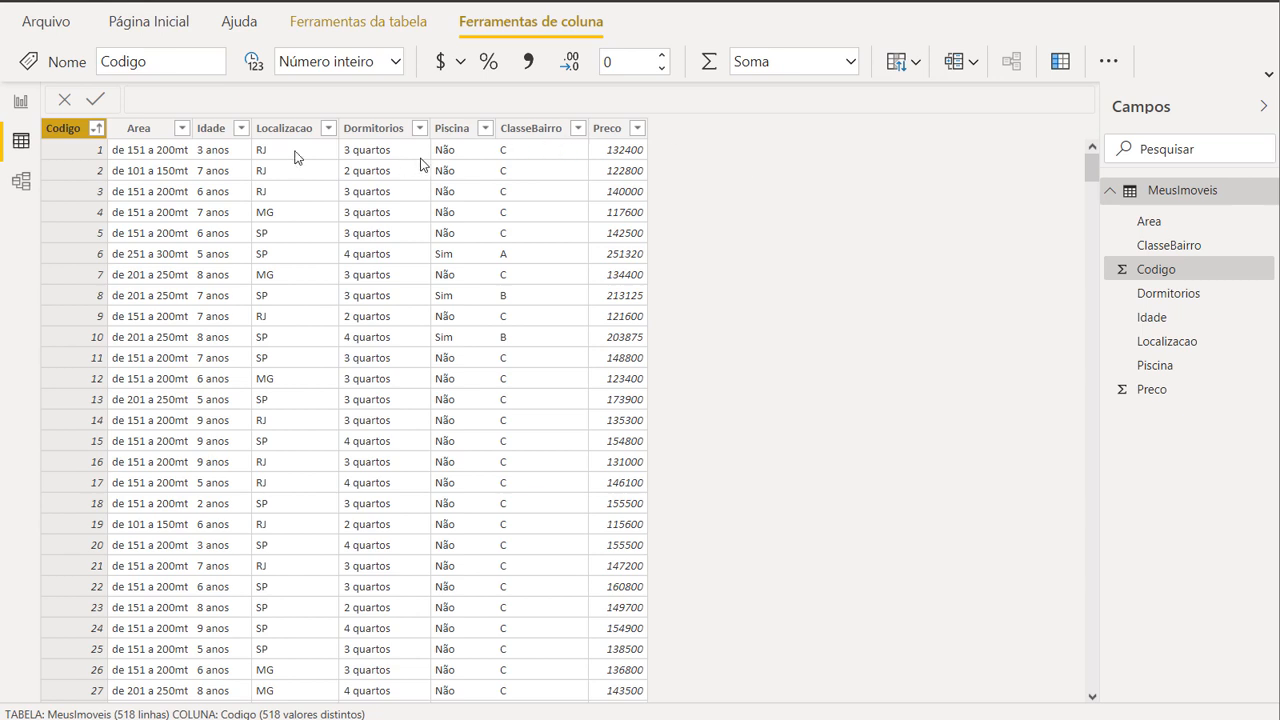
Create a map of Preco by Localizacao on the report page and enlarge it to nearly the full page
{"action": "left_click", "coordinate": [22, 103]}
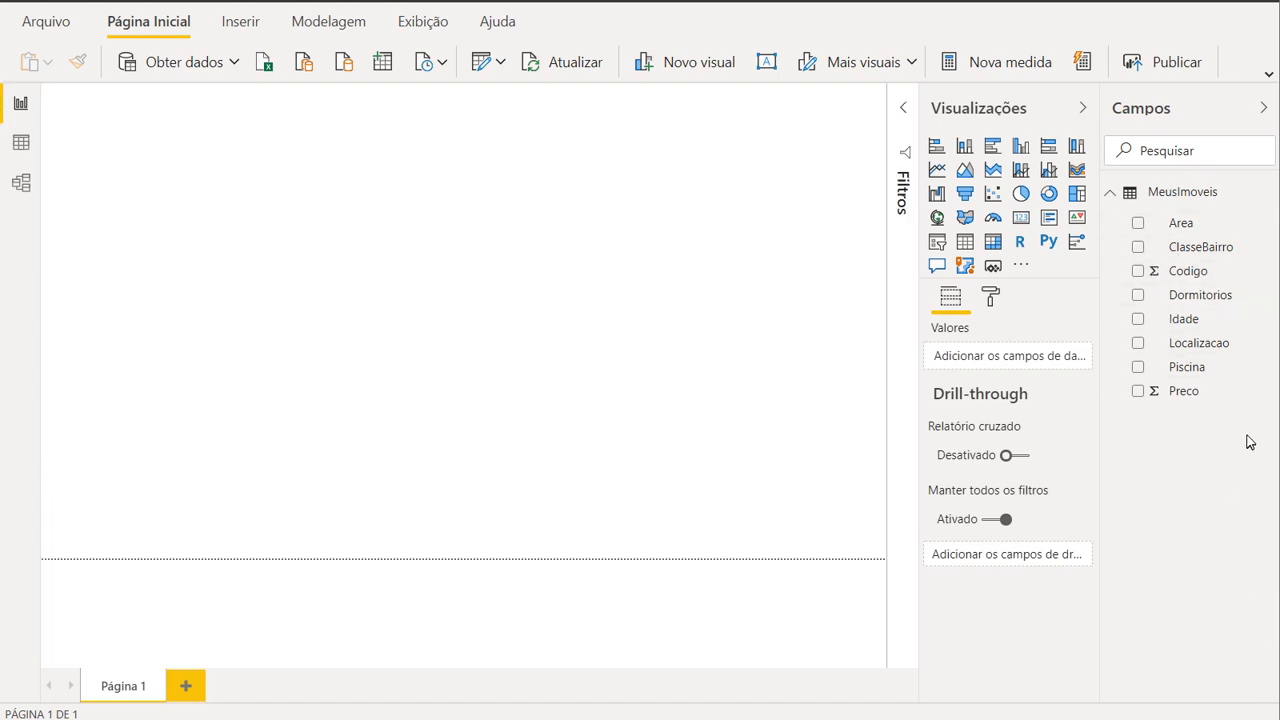
{"action": "left_click", "coordinate": [1138, 343]}
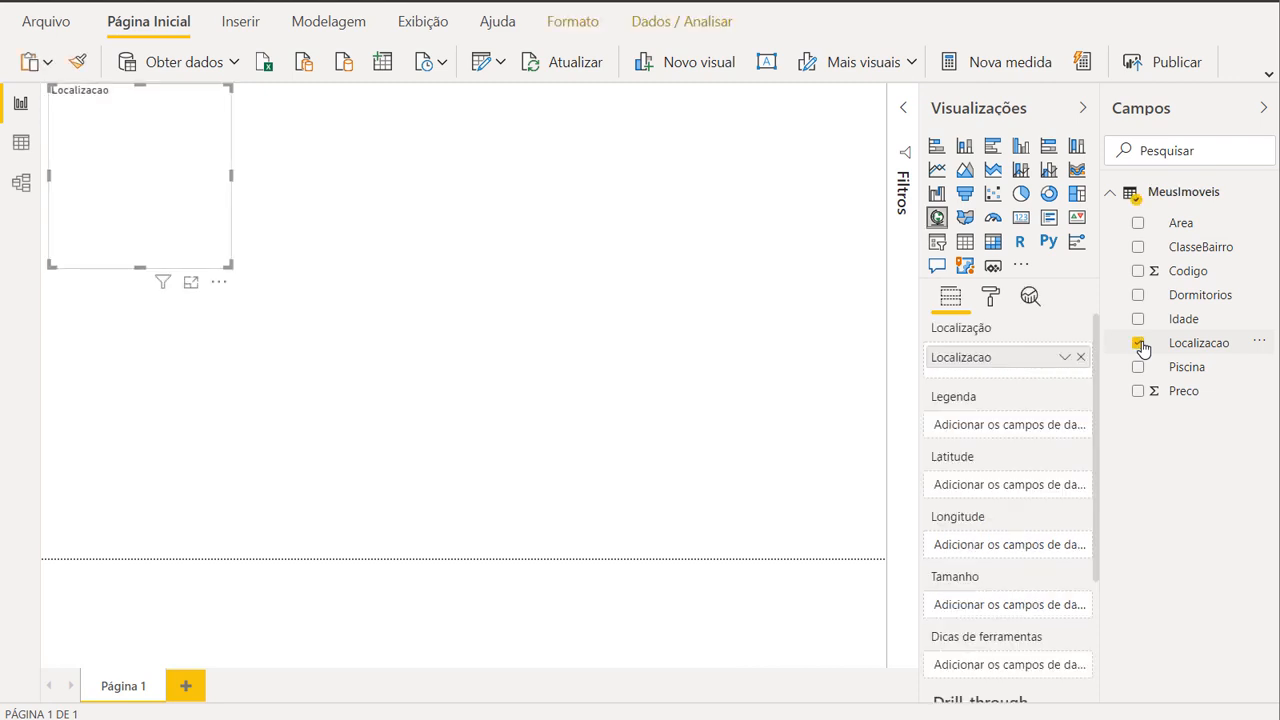
{"action": "left_click", "coordinate": [1138, 391]}
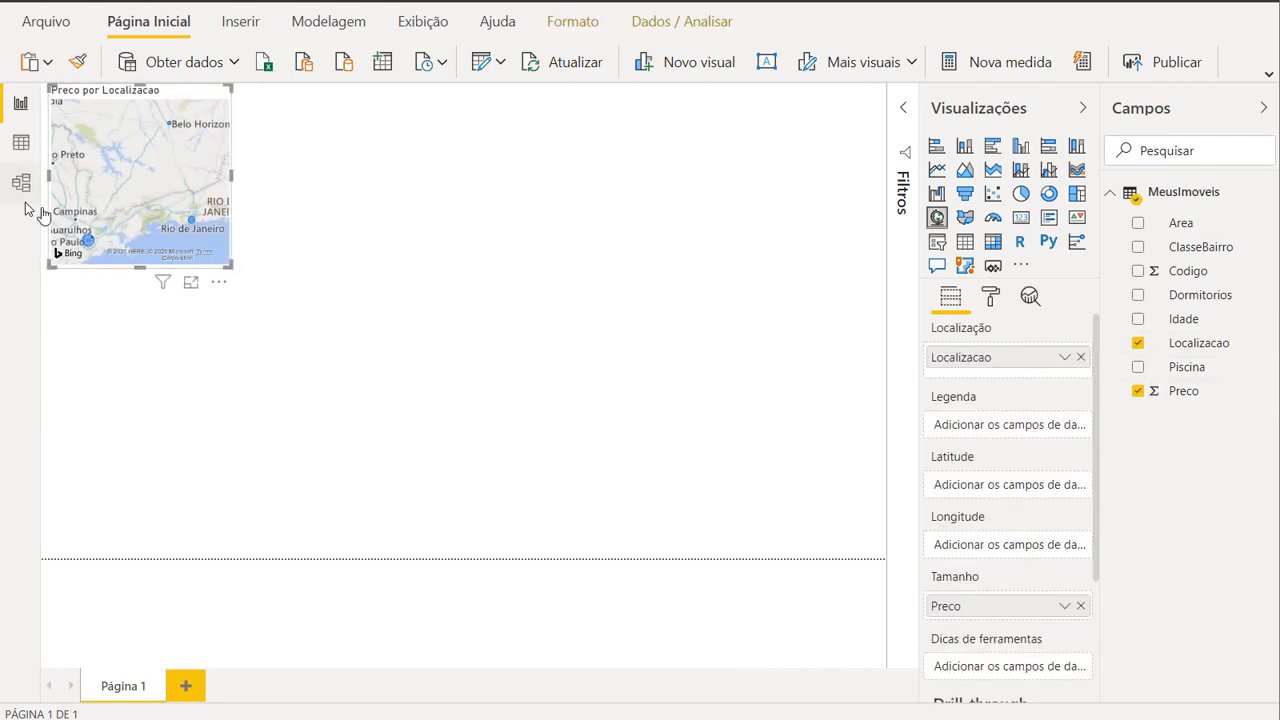
{"action": "left_click_drag", "start_coordinate": [232, 266], "coordinate": [872, 540]}
Aggregate the map's Preco value as Contagem and check the counts for SP, RJ and MG
{"action": "scroll", "coordinate": [1097, 410], "scroll_direction": "down", "scroll_amount": 3}
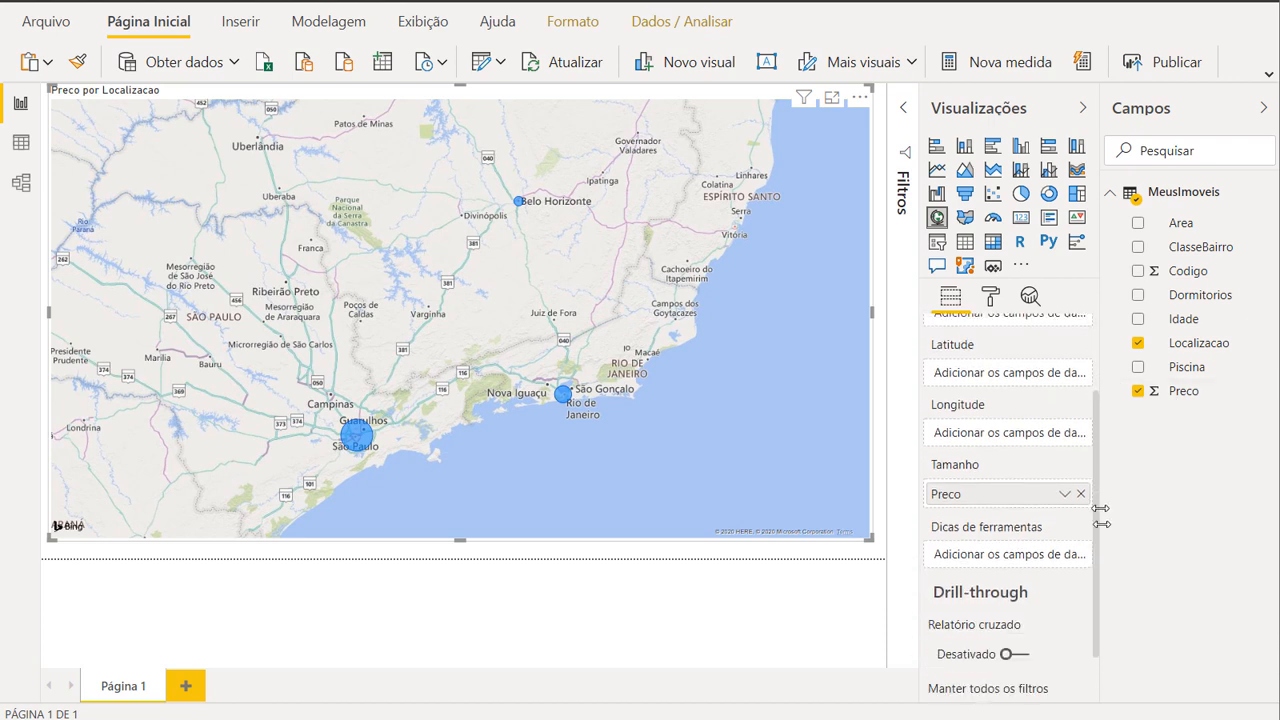
{"action": "left_click", "coordinate": [1064, 429]}
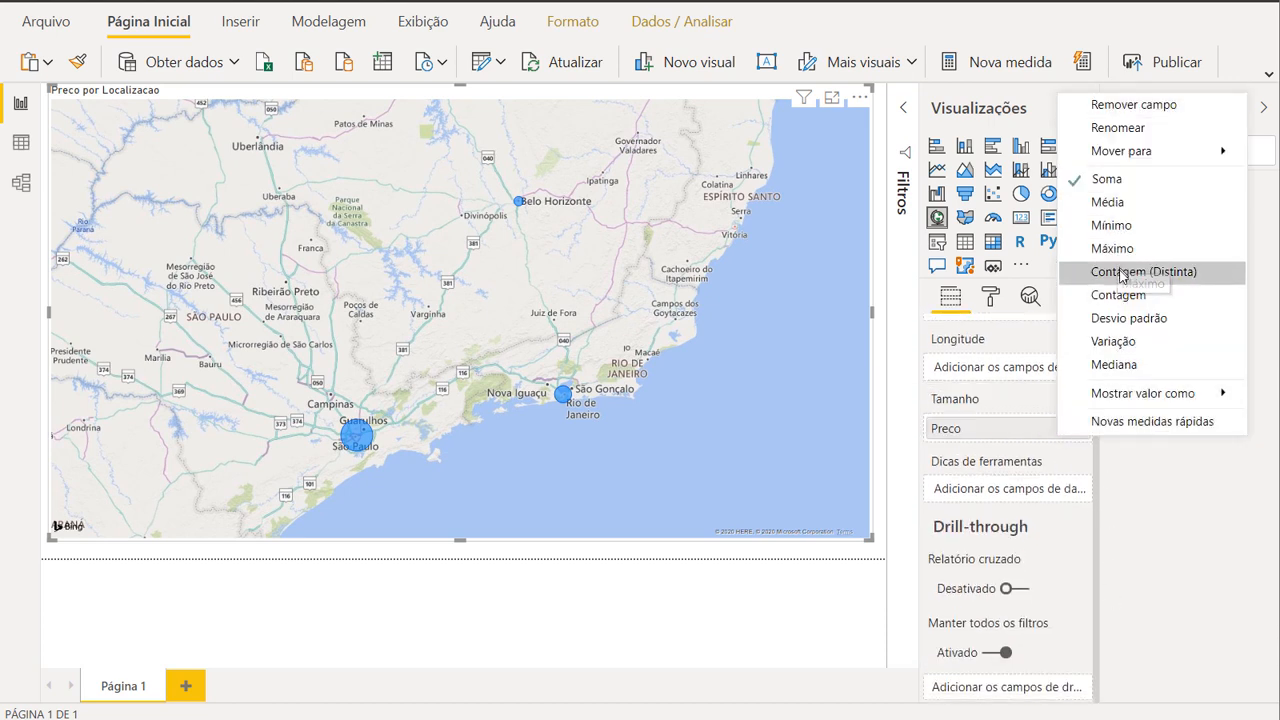
{"action": "left_click", "coordinate": [1175, 295]}
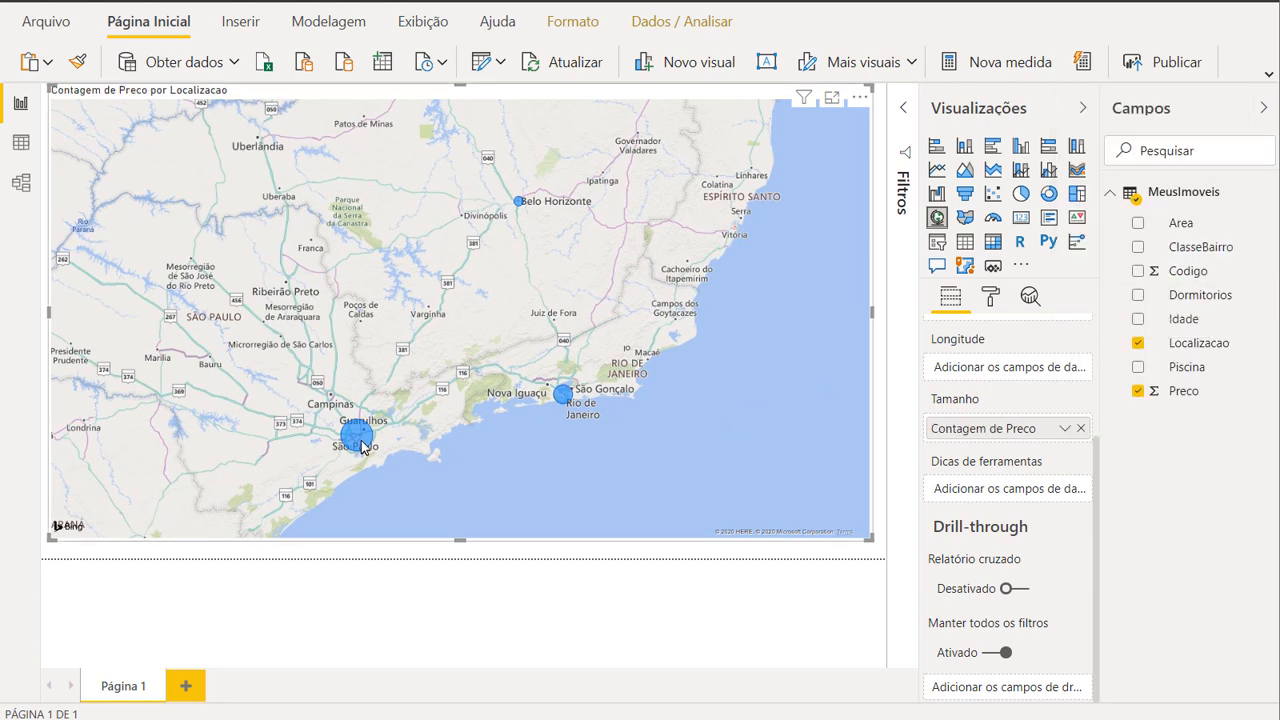
{"action": "mouse_move", "coordinate": [362, 447]}
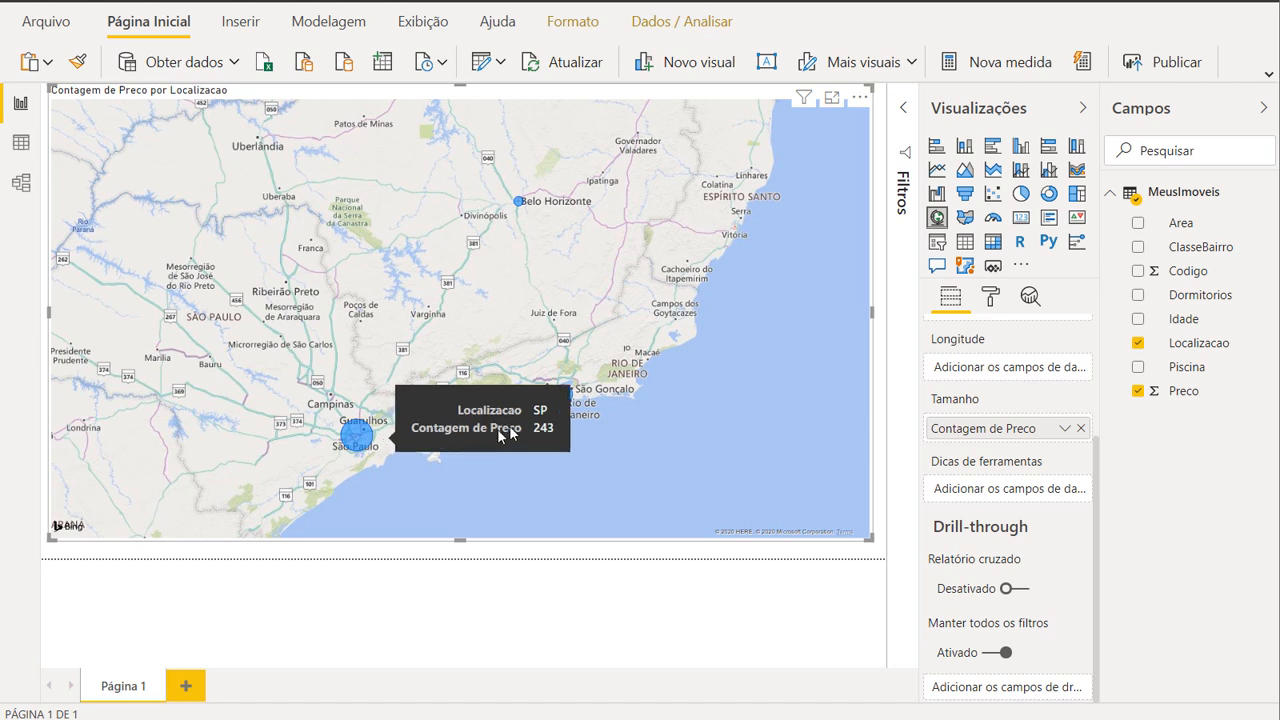
{"action": "mouse_move", "coordinate": [569, 398]}
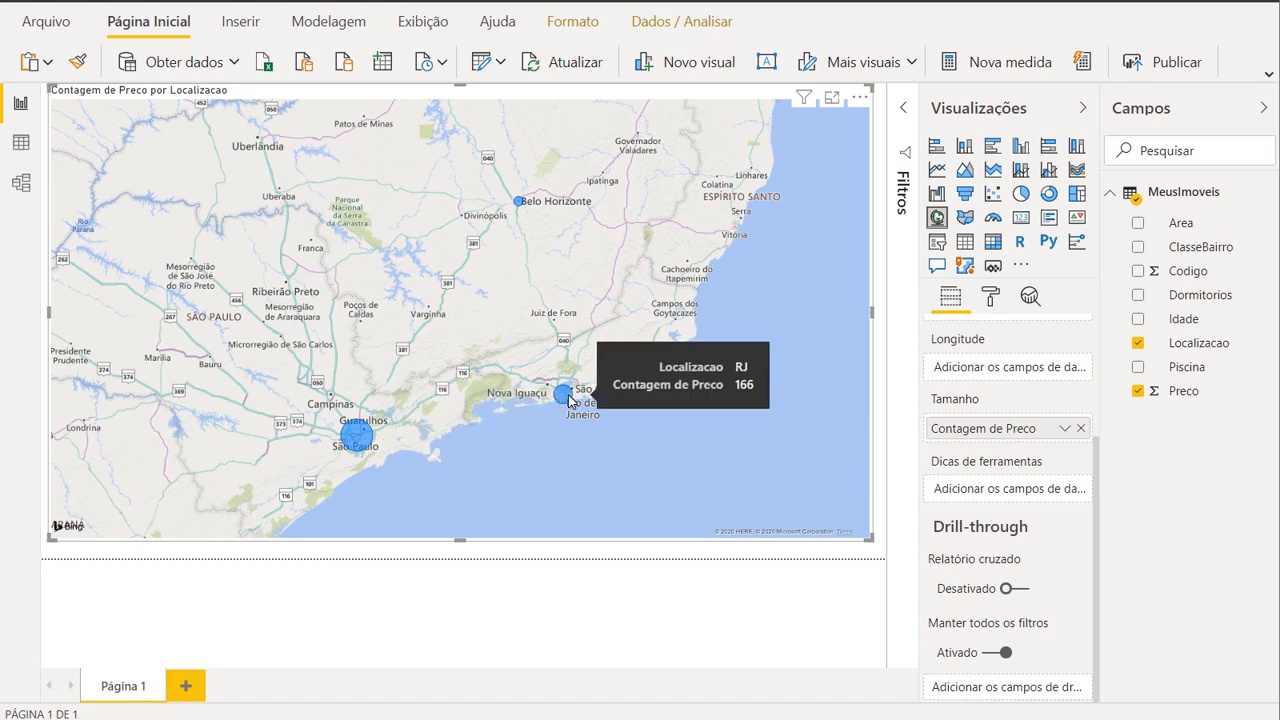
{"action": "mouse_move", "coordinate": [522, 204]}
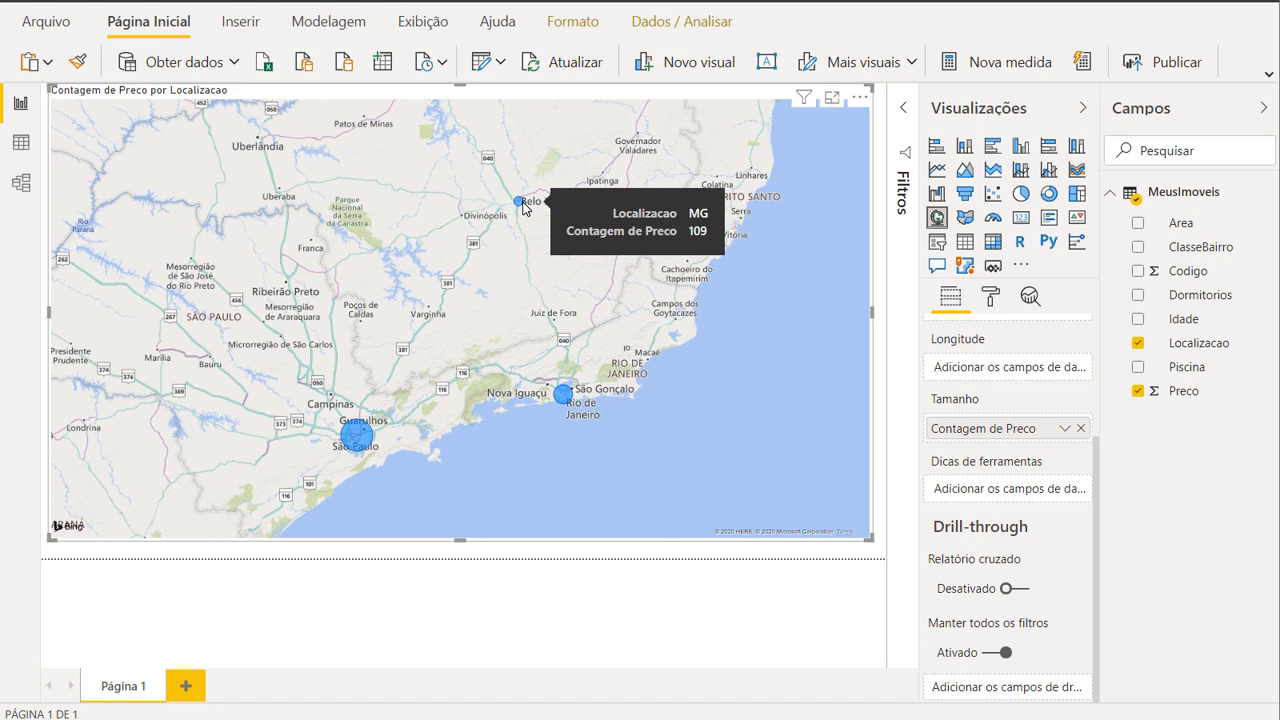
Convert the map to a stacked column chart and replace Localizacao with Piscina to compare its categories
{"action": "left_click", "coordinate": [965, 146]}
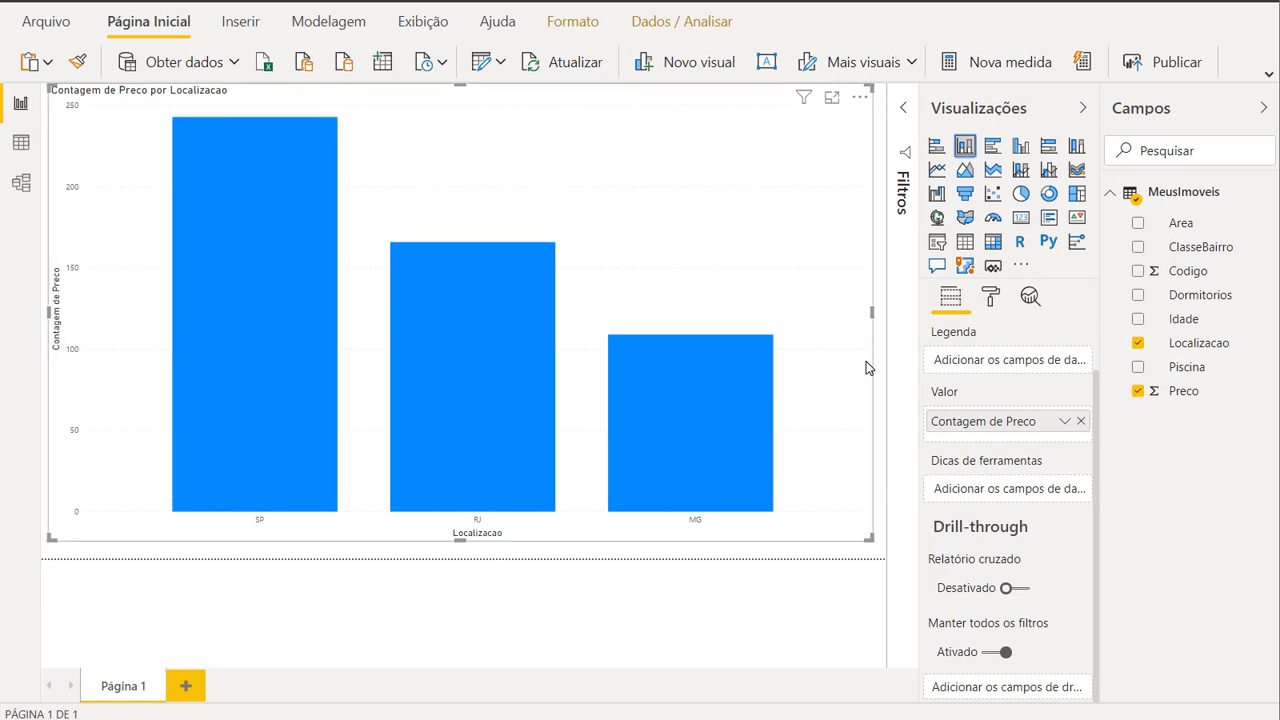
{"action": "left_click", "coordinate": [1138, 343]}
{"action": "left_click", "coordinate": [1138, 367]}
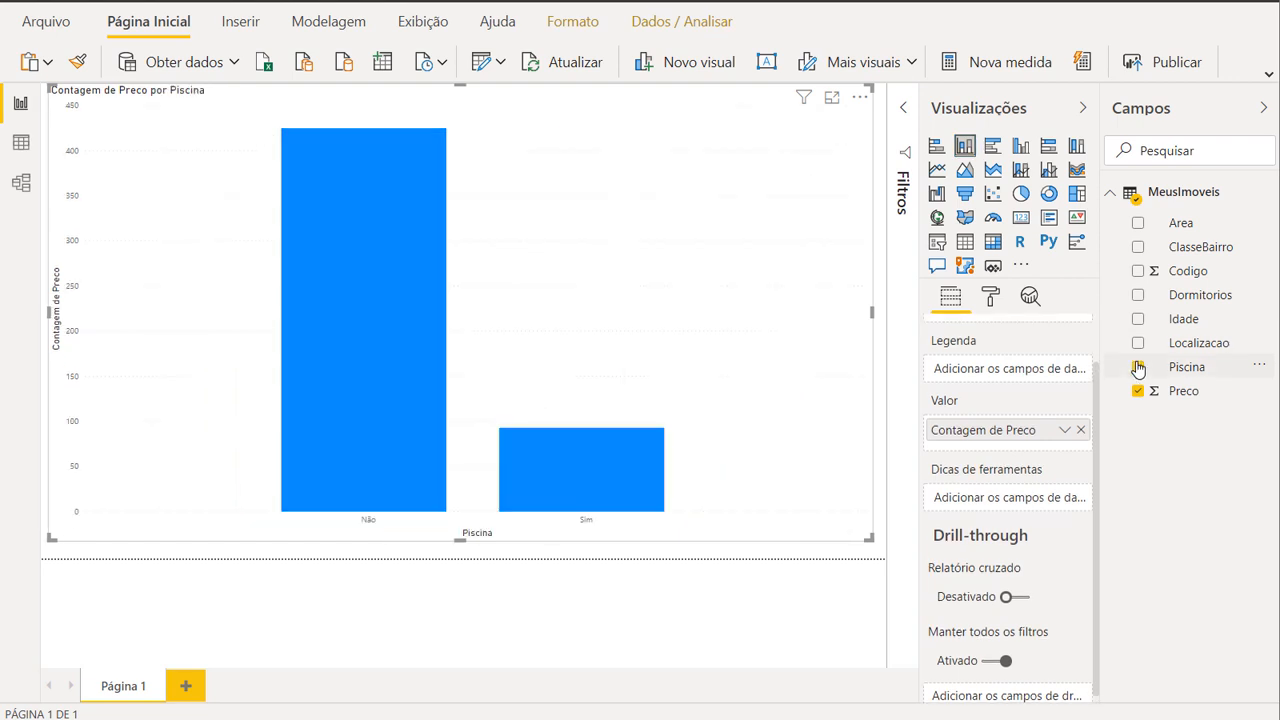
{"action": "scroll", "coordinate": [1024, 418], "scroll_direction": "down", "scroll_amount": 1}
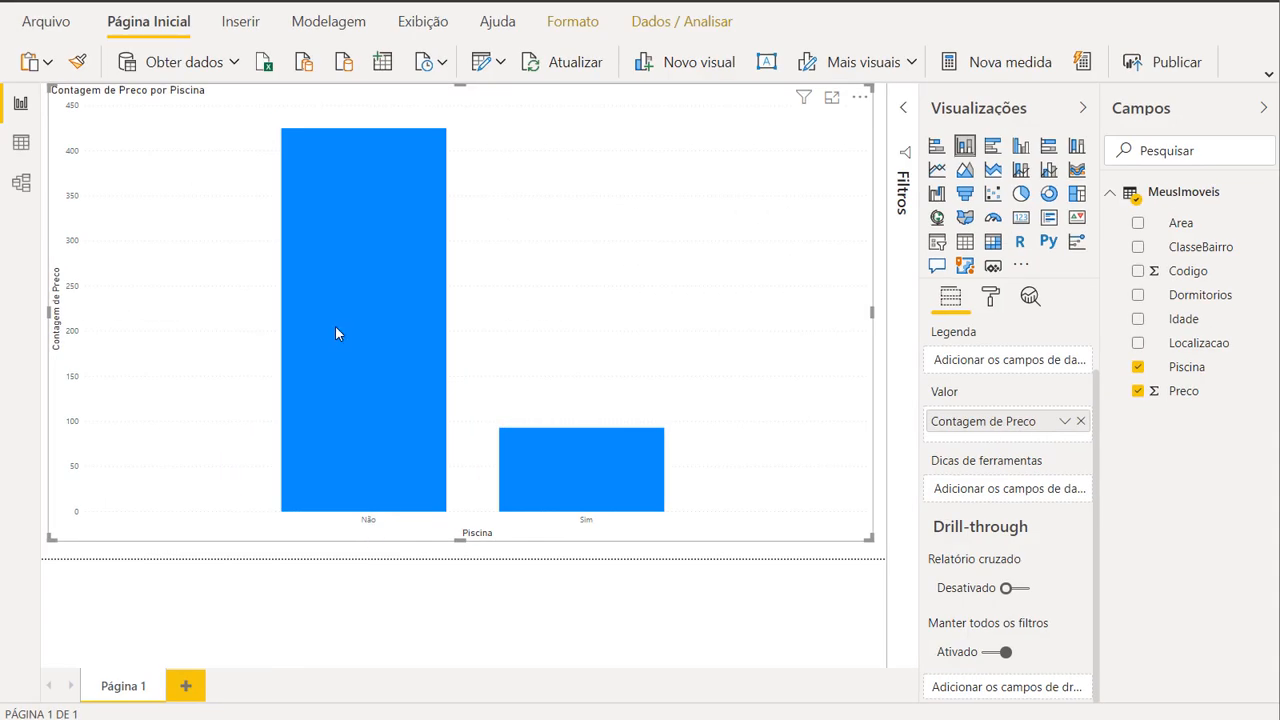
{"action": "mouse_move", "coordinate": [336, 338]}
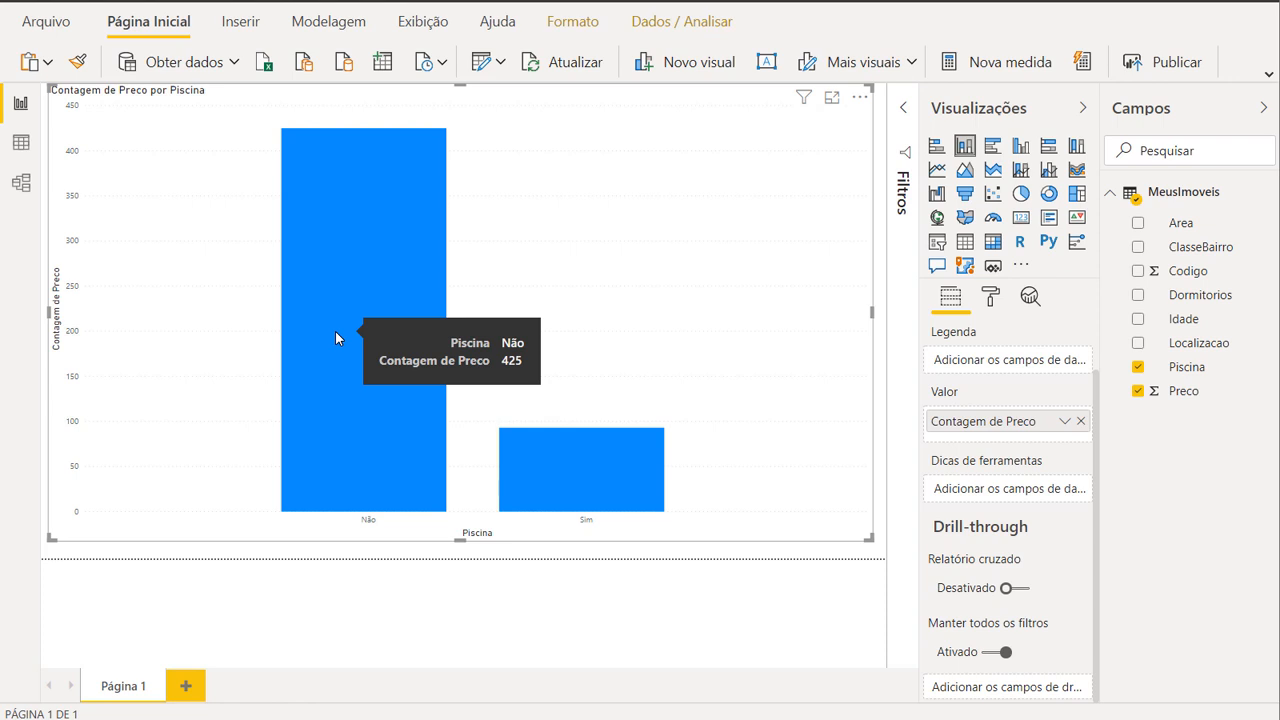
{"action": "mouse_move", "coordinate": [540, 458]}
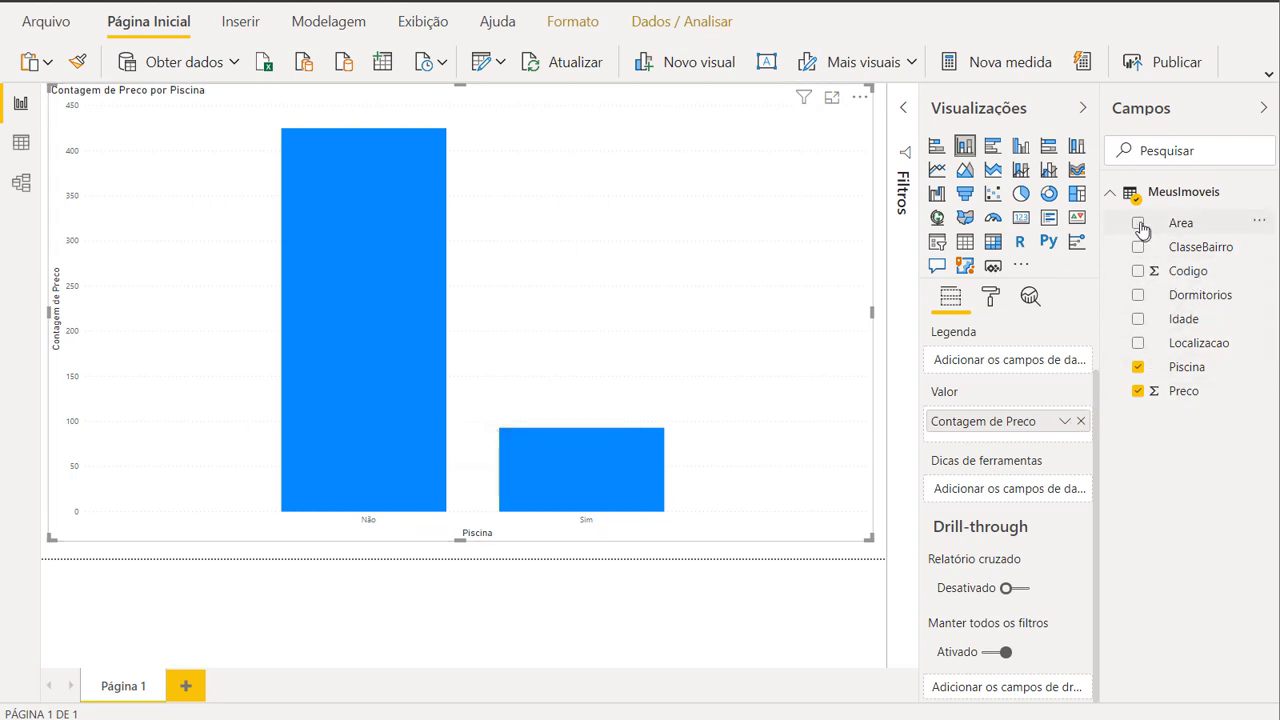
Switch the column chart's category to Dormitorios, Area and finally ClasseBairro to compare the distributions
{"action": "left_click", "coordinate": [1137, 295]}
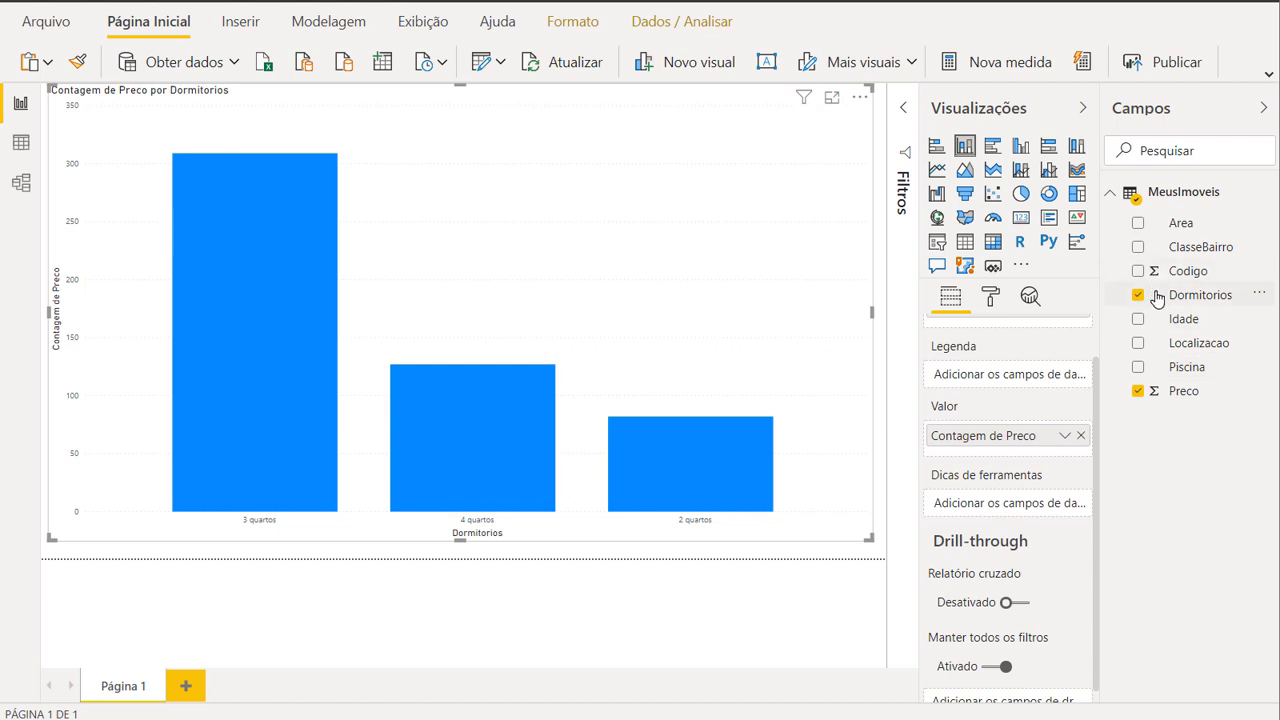
{"action": "left_click", "coordinate": [1137, 223]}
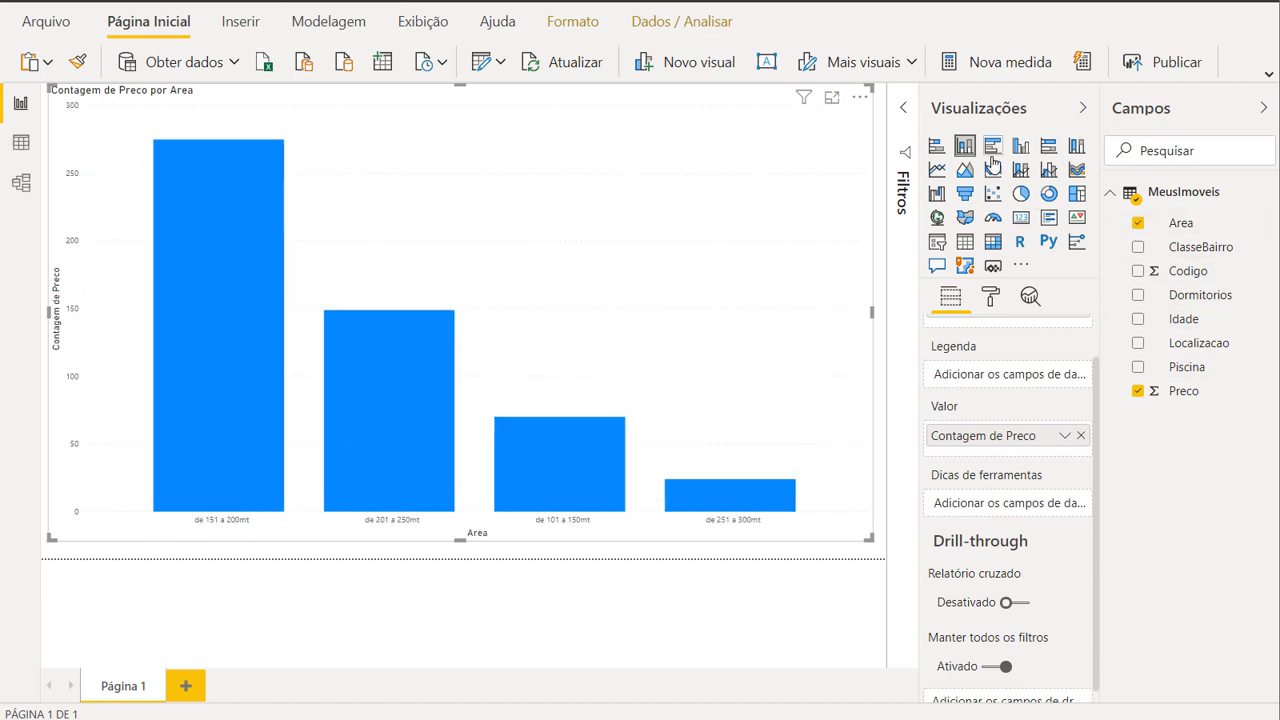
{"action": "left_click", "coordinate": [1137, 223]}
{"action": "left_click", "coordinate": [1138, 247]}
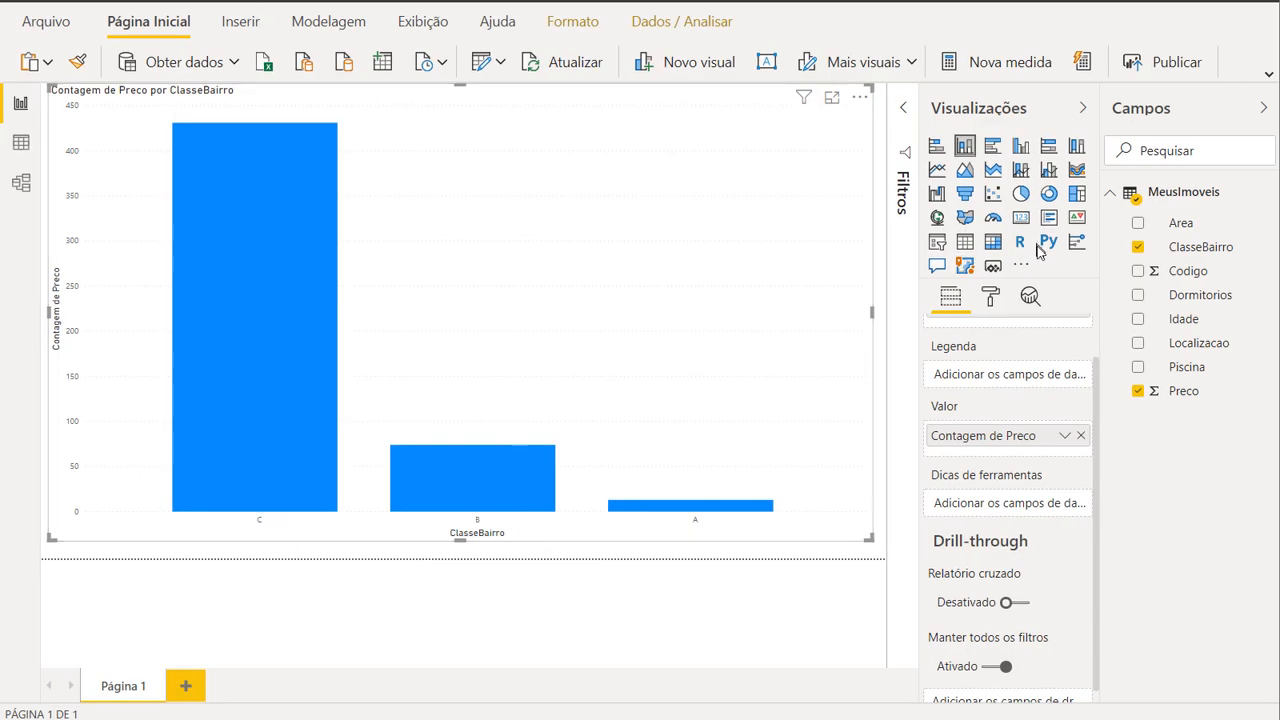
Add the Area, Dormitorios, Idade, Localizacao and Piscina fields to the ClasseBairro column chart
{"action": "left_click", "coordinate": [1137, 222]}
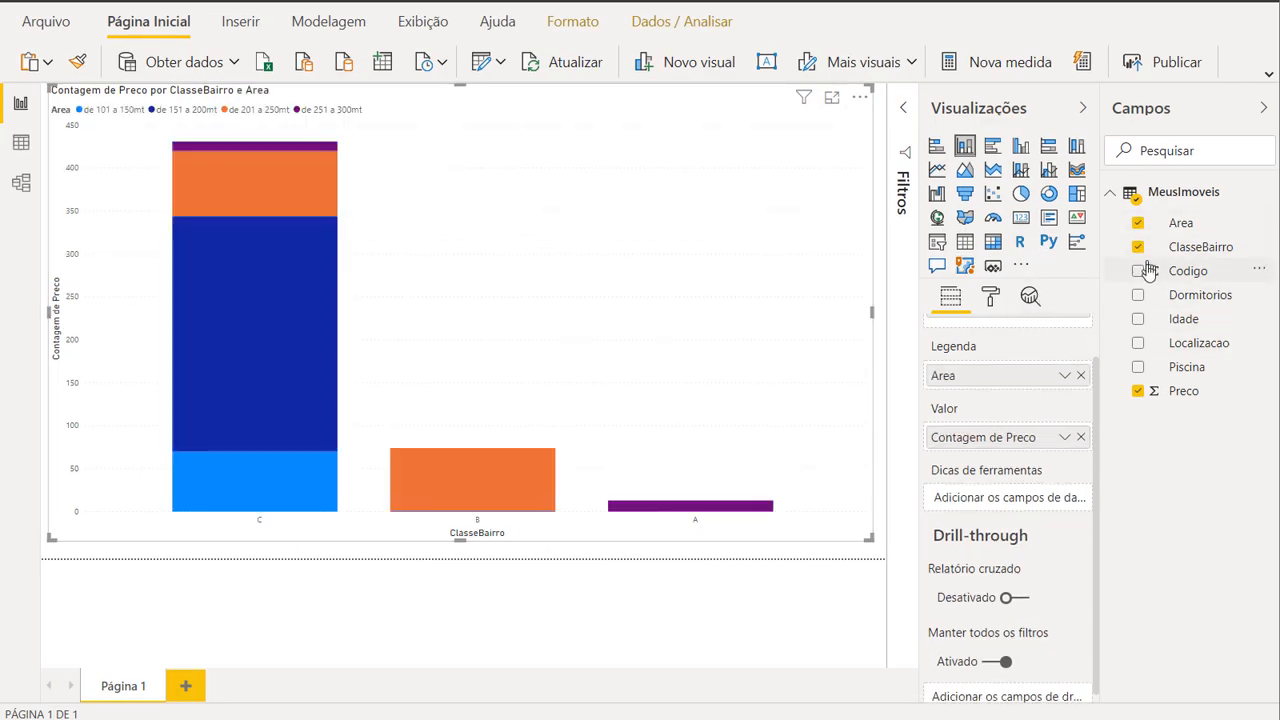
{"action": "left_click", "coordinate": [1137, 295]}
{"action": "left_click", "coordinate": [1137, 318]}
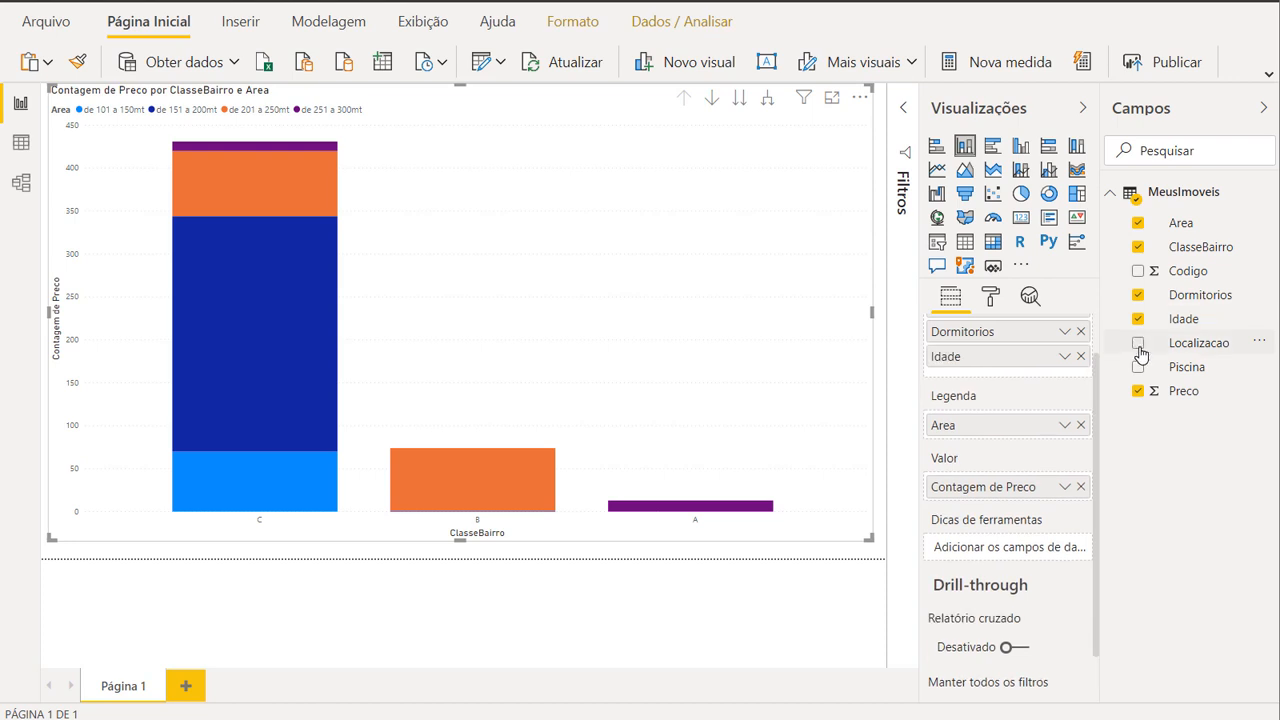
{"action": "left_click", "coordinate": [1137, 342]}
{"action": "left_click", "coordinate": [1137, 366]}
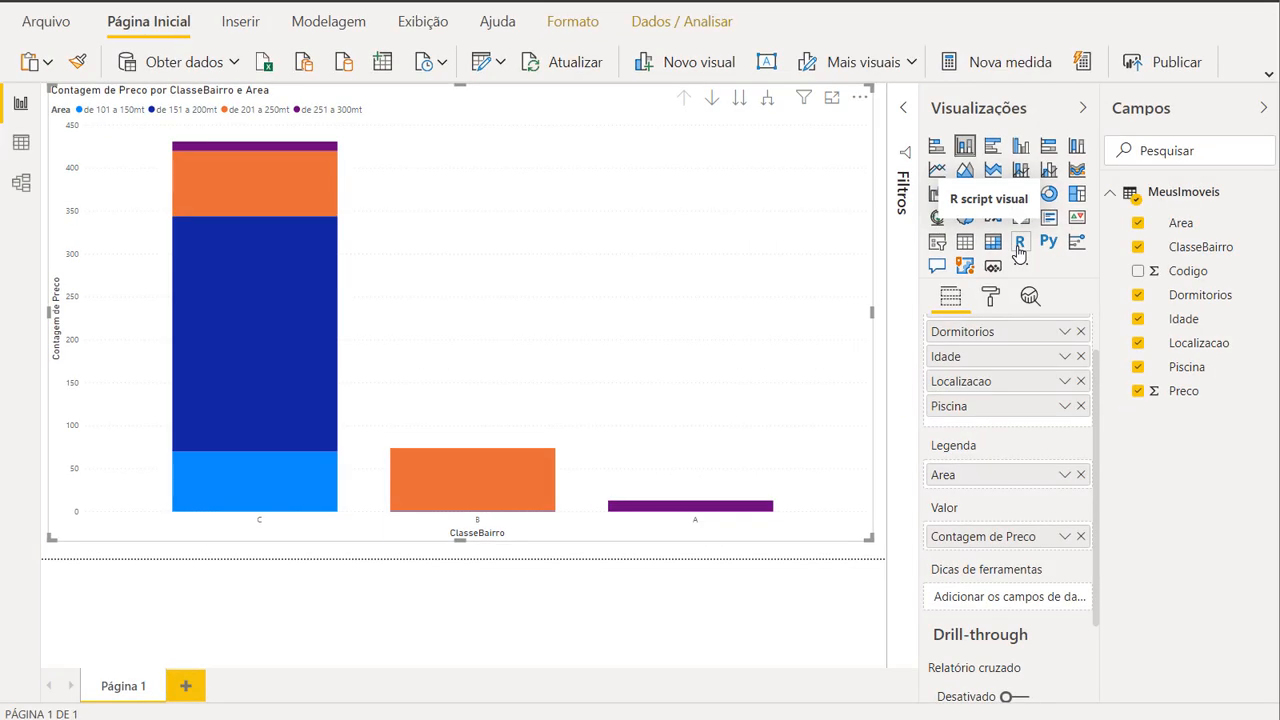
Convert the column chart to an R script visual and run plot(dataset$Area) in its script
{"action": "left_click", "coordinate": [1018, 243]}
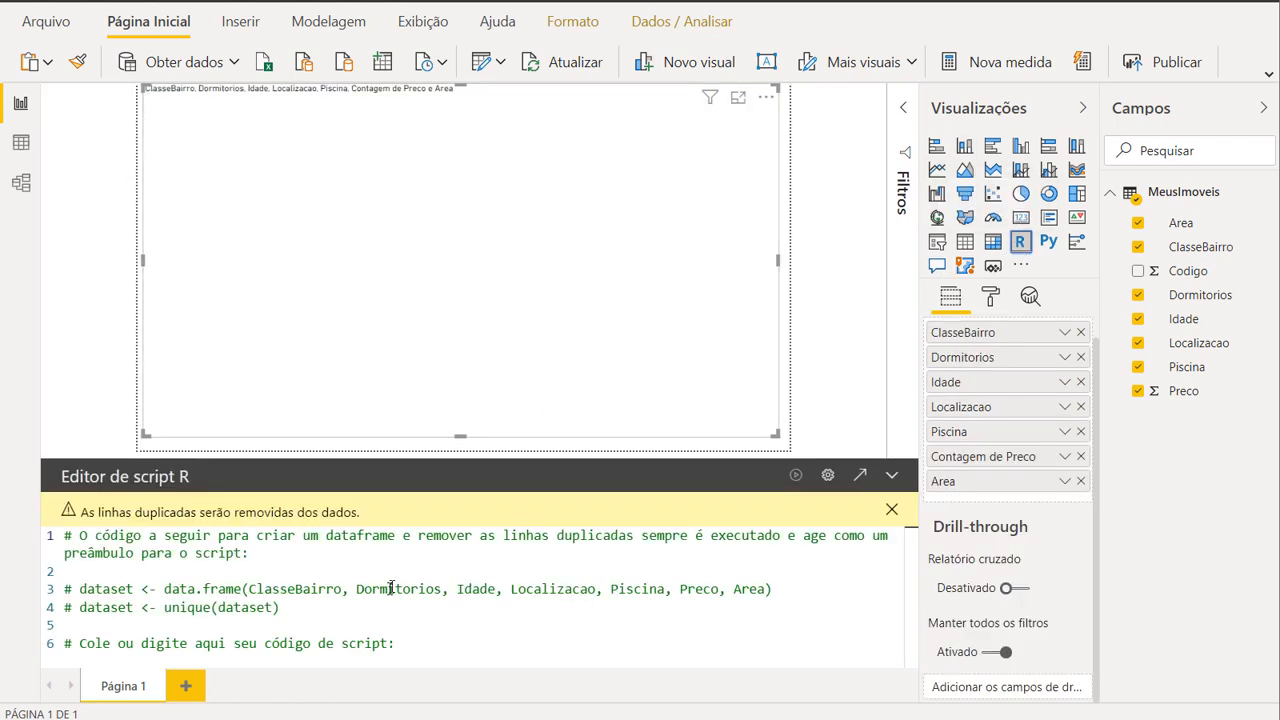
{"action": "left_click", "coordinate": [508, 640]}
{"action": "key", "text": "Return"}
{"action": "key", "text": "Return"}
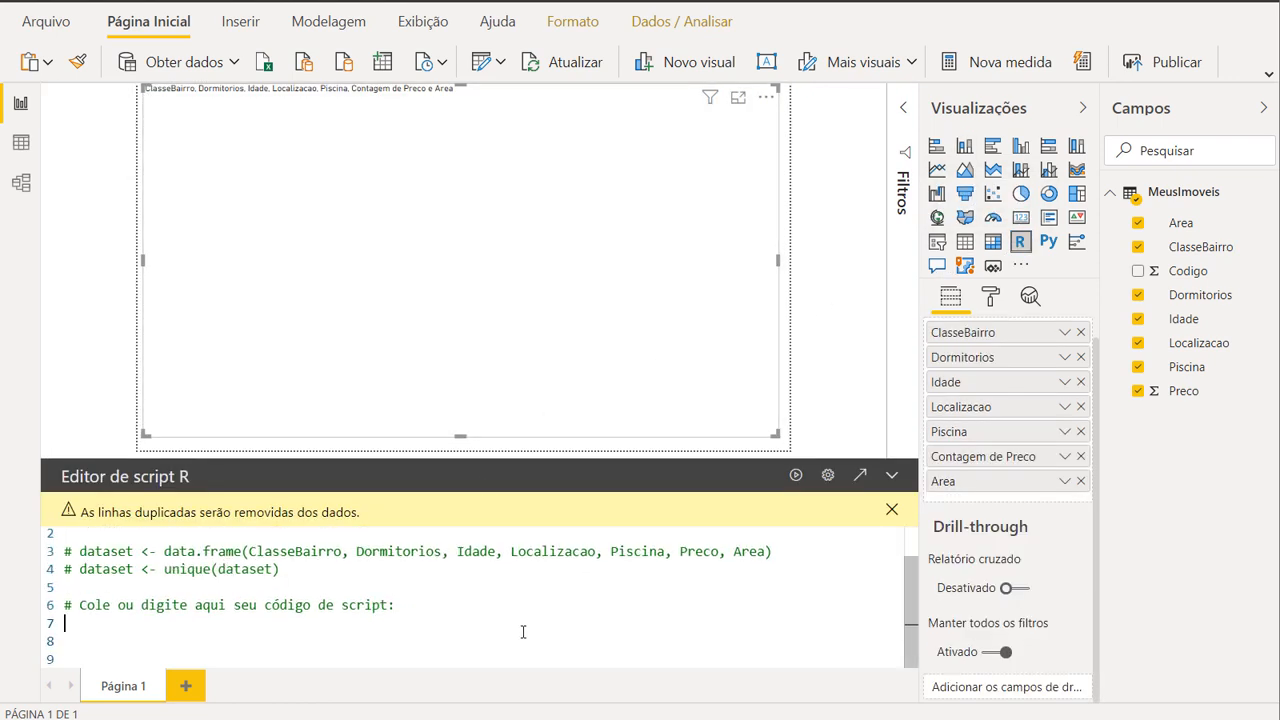
{"action": "type", "text": "plot(dataset$"}
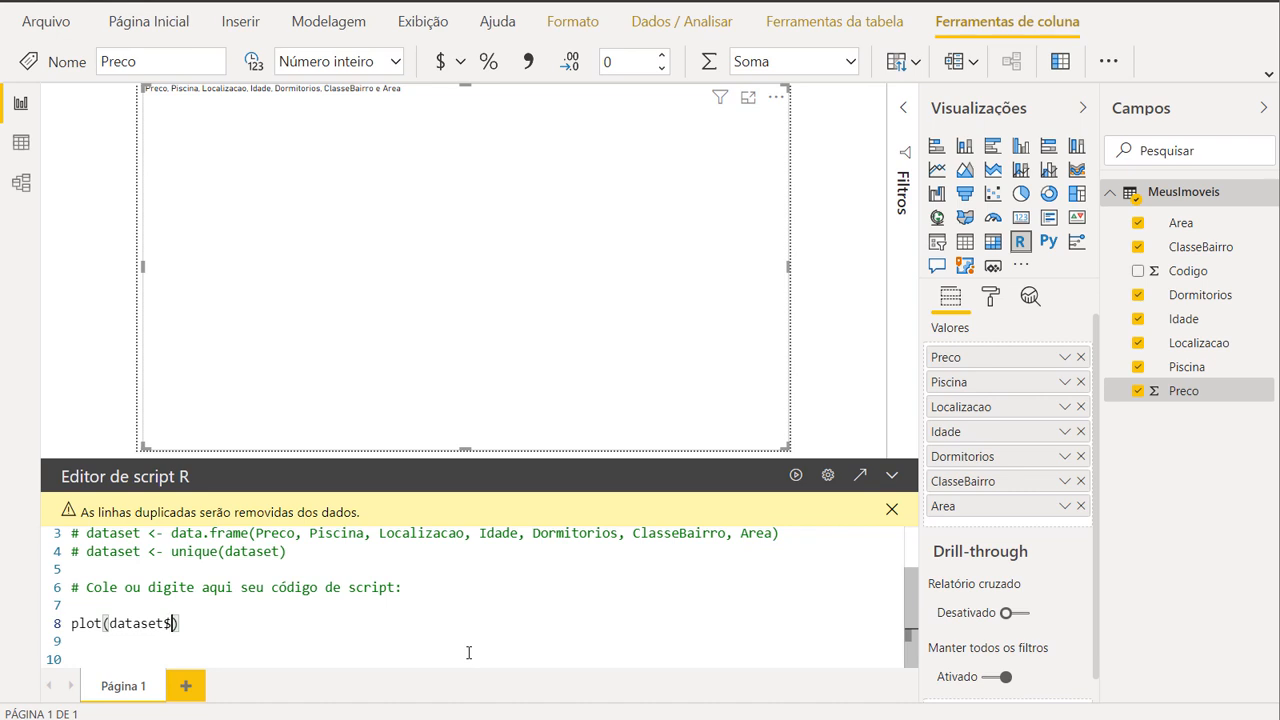
{"action": "type", "text": "area"}
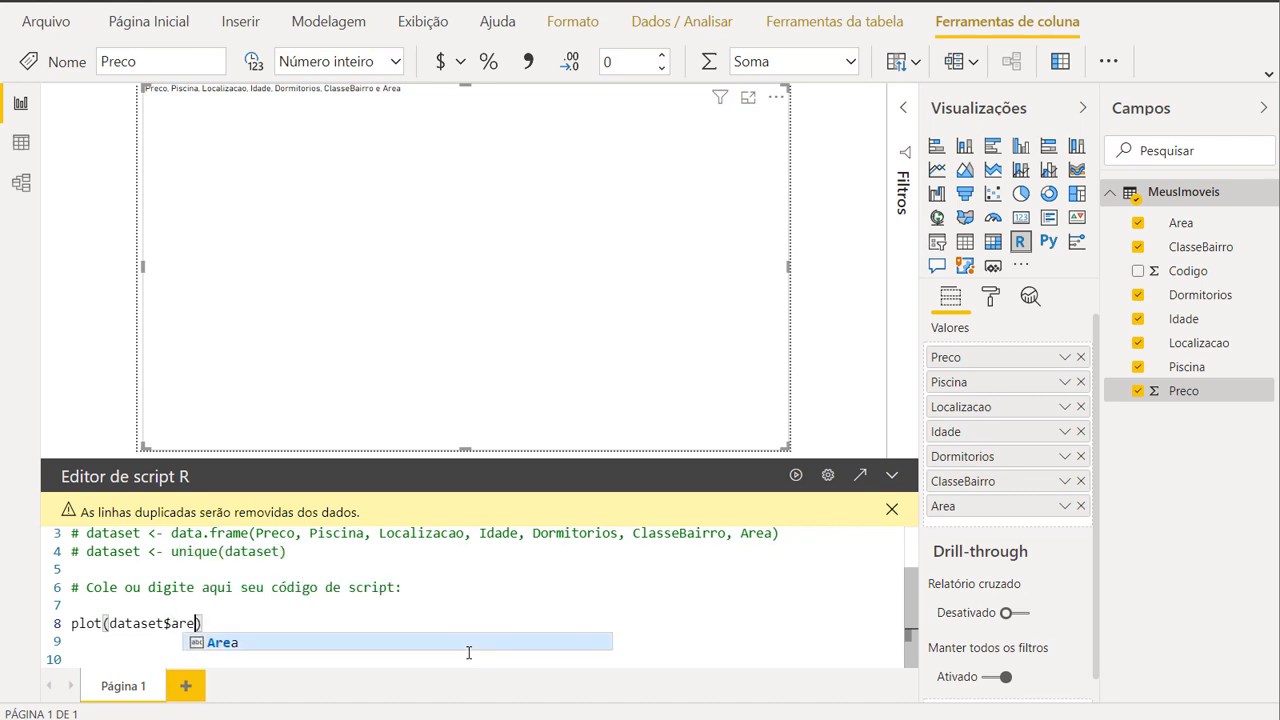
{"action": "key", "text": "Tab"}
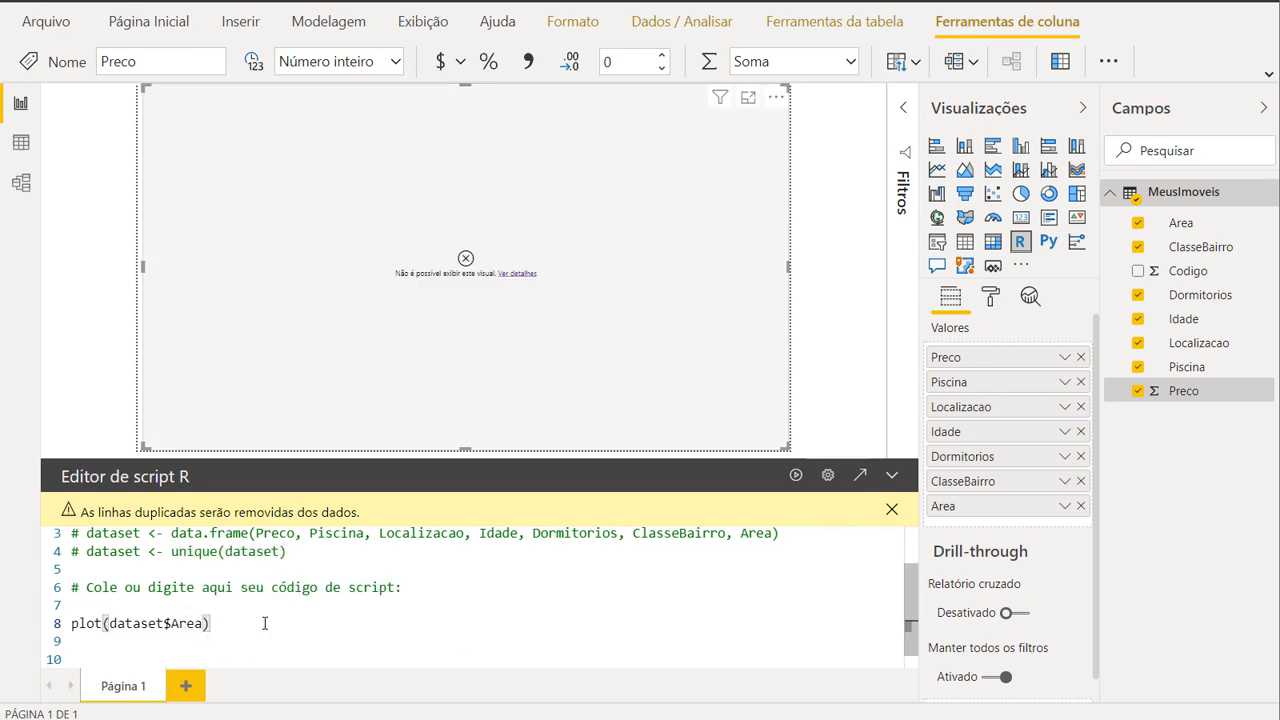
{"action": "left_click", "coordinate": [797, 482]}
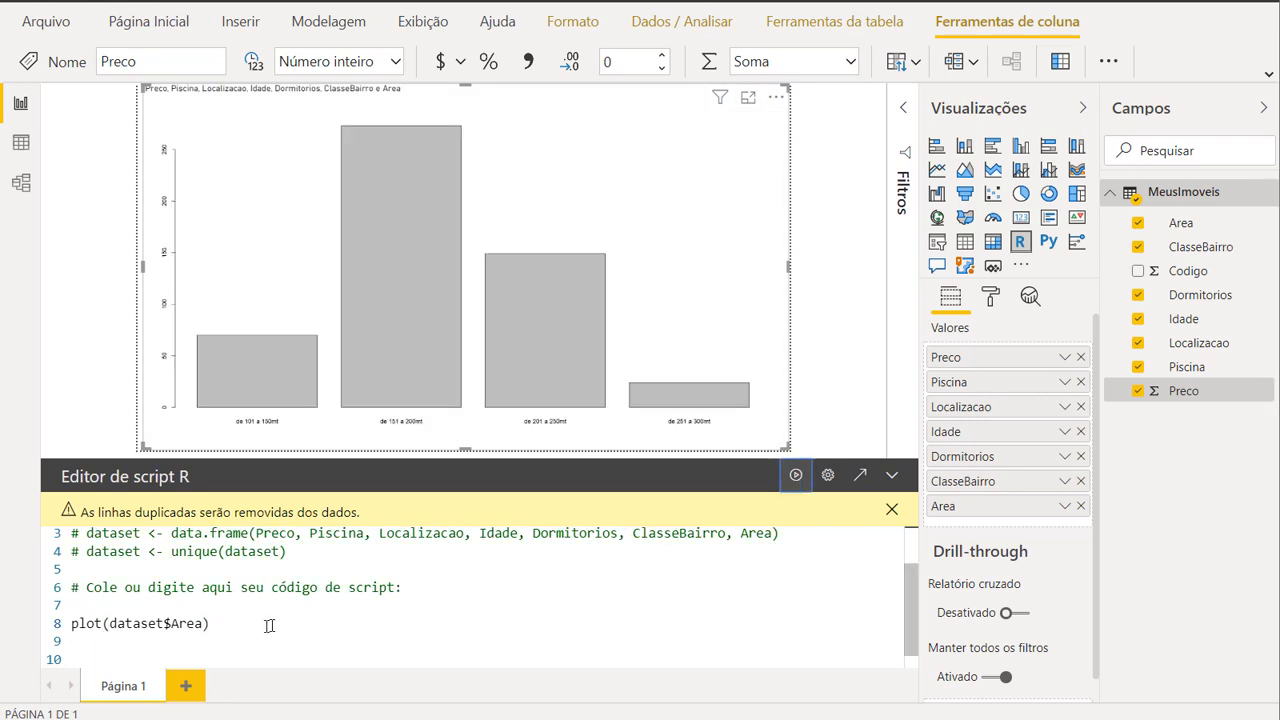
Replace Area with Idade in the script's plot call and run it to view the age distribution
{"action": "left_click", "coordinate": [168, 624]}
{"action": "key", "text": "shift+Right"}
{"action": "key", "text": "shift+Right"}
{"action": "key", "text": "shift+Right"}
{"action": "key", "text": "shift+Right"}
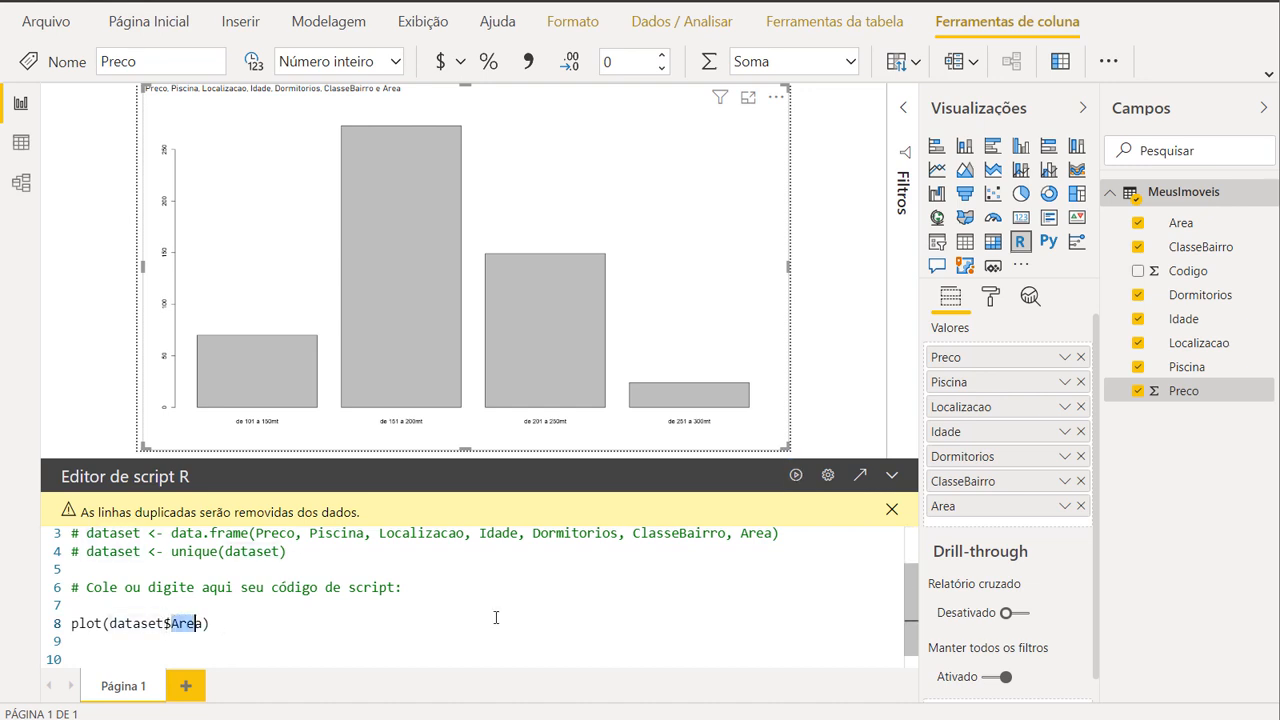
{"action": "key", "text": "BackSpace"}
{"action": "type", "text": "Idade"}
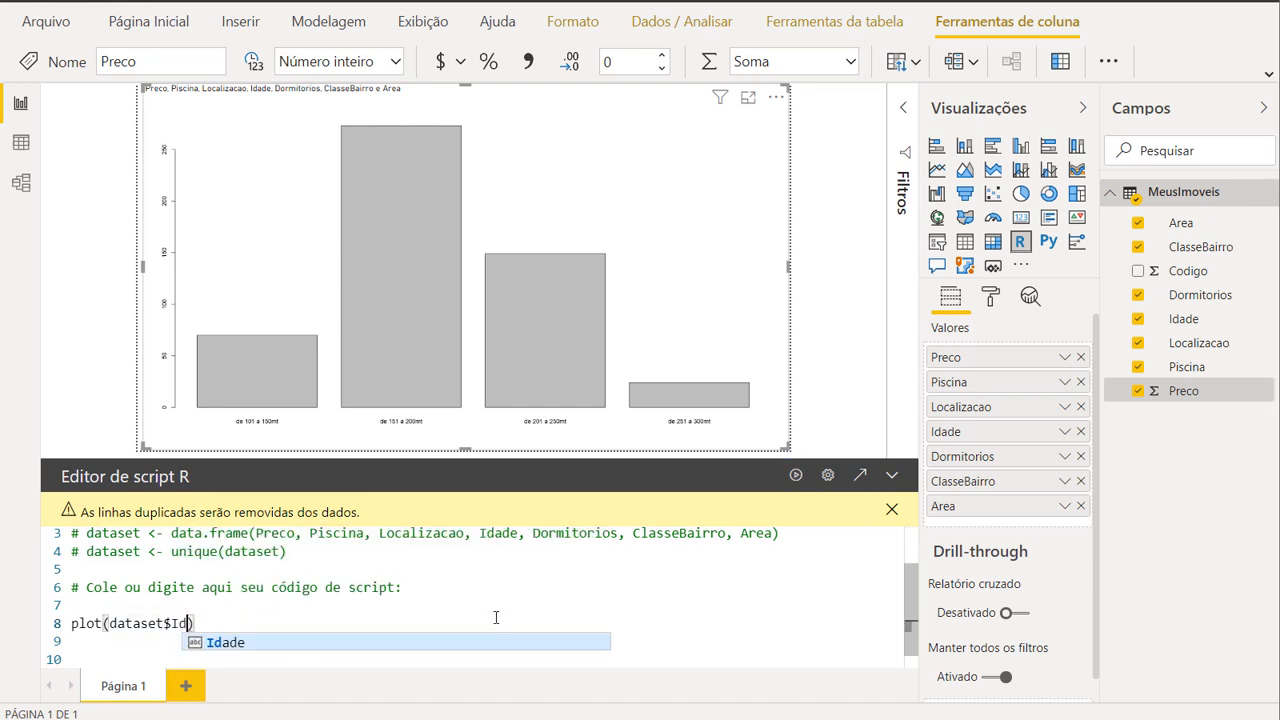
{"action": "left_click", "coordinate": [797, 478]}
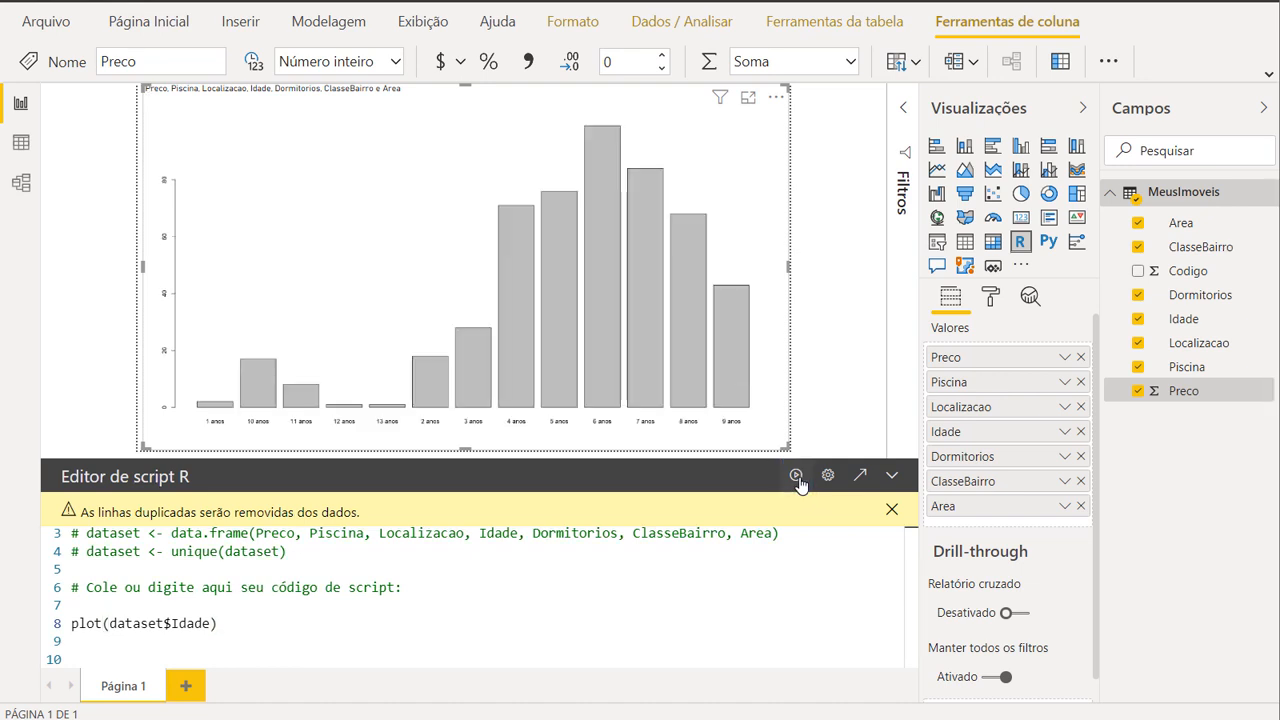
Change the plot function in the R script to boxplot
{"action": "double_click", "coordinate": [209, 623]}
{"action": "key", "text": "Home"}
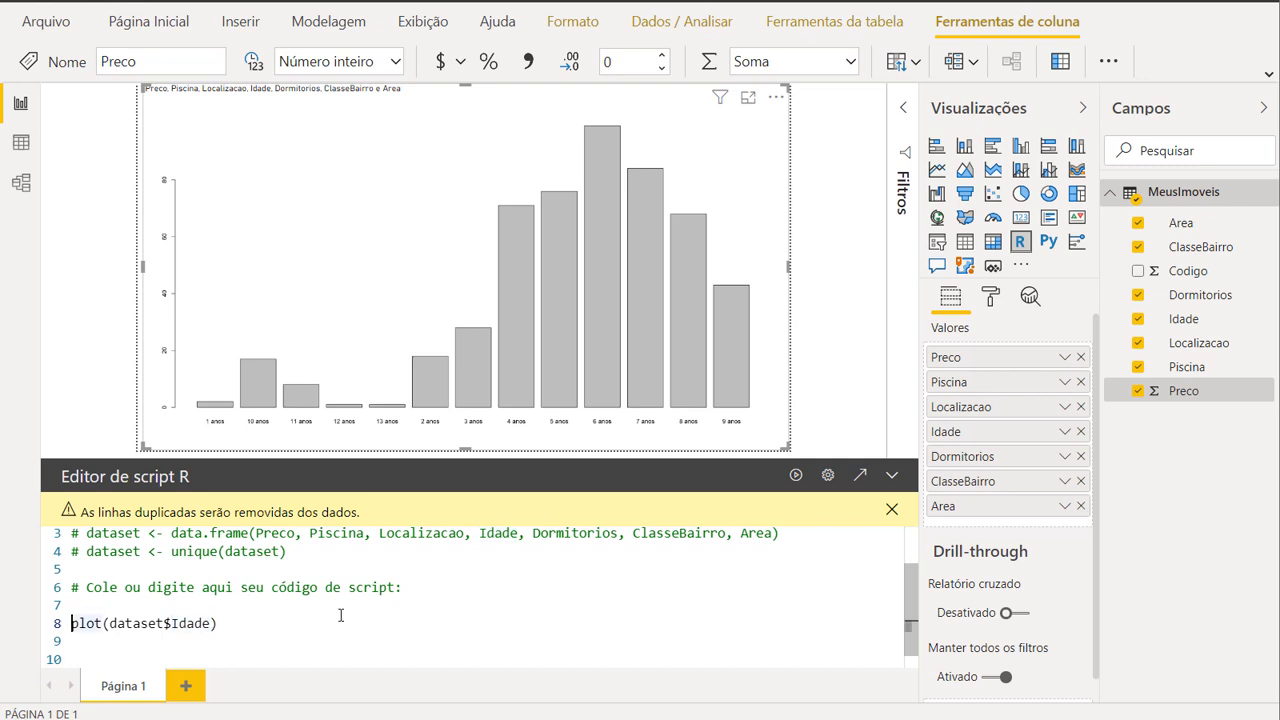
{"action": "type", "text": "box"}
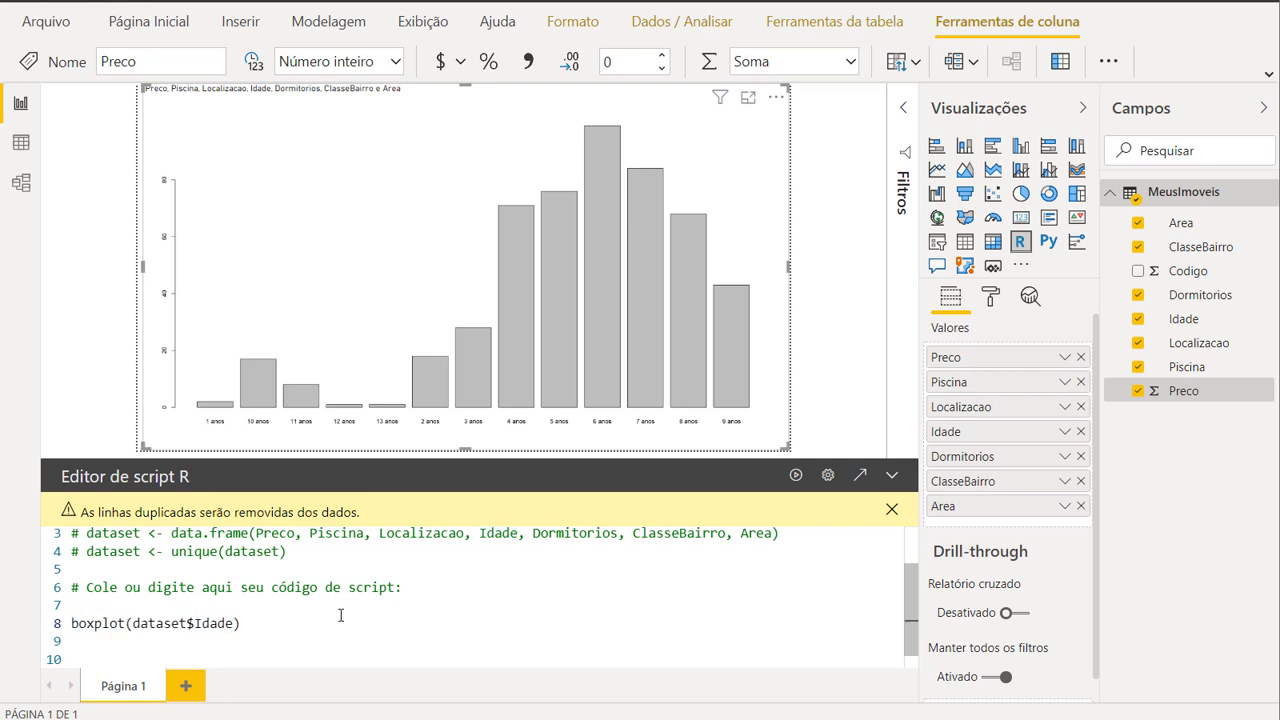
Replace Idade with Preco in the boxplot call, run the script and collapse the script editor
{"action": "key", "text": "End"}
{"action": "key", "text": "Left"}
{"action": "key", "text": "shift+Left"}
{"action": "key", "text": "shift+Left"}
{"action": "key", "text": "shift+Left"}
{"action": "key", "text": "shift+Left"}
{"action": "key", "text": "shift+Left"}
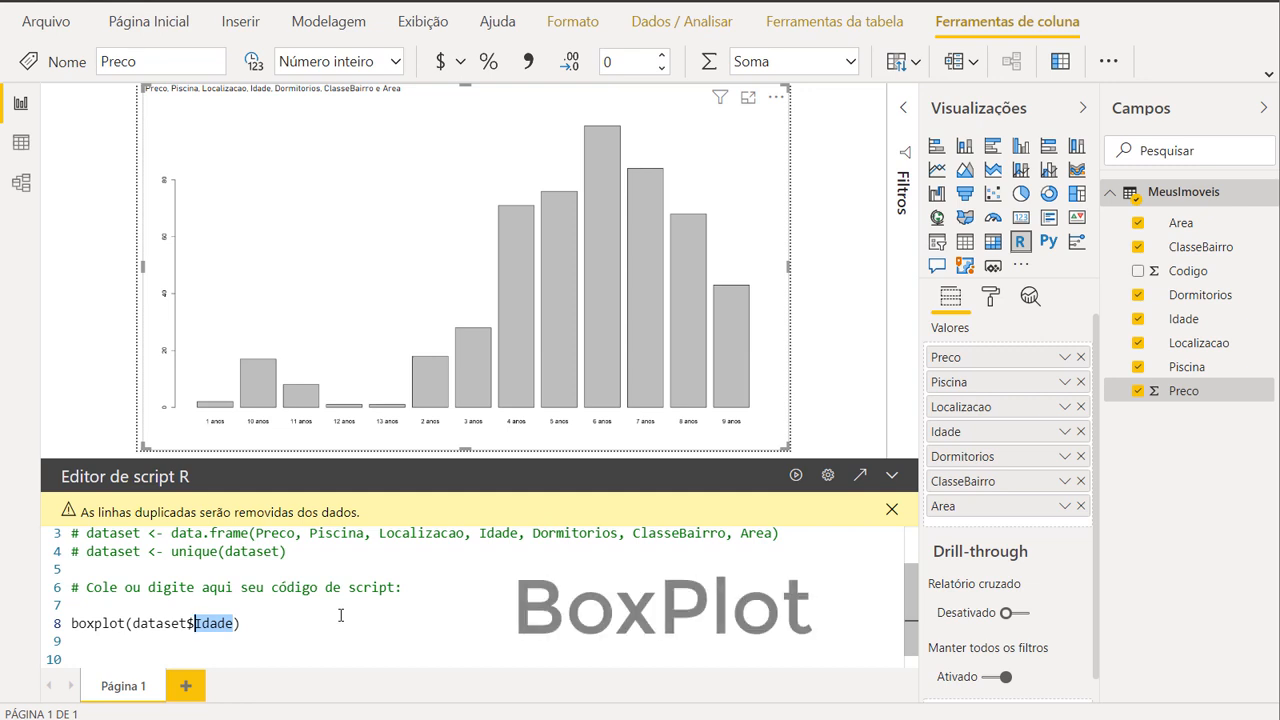
{"action": "type", "text": "Preco"}
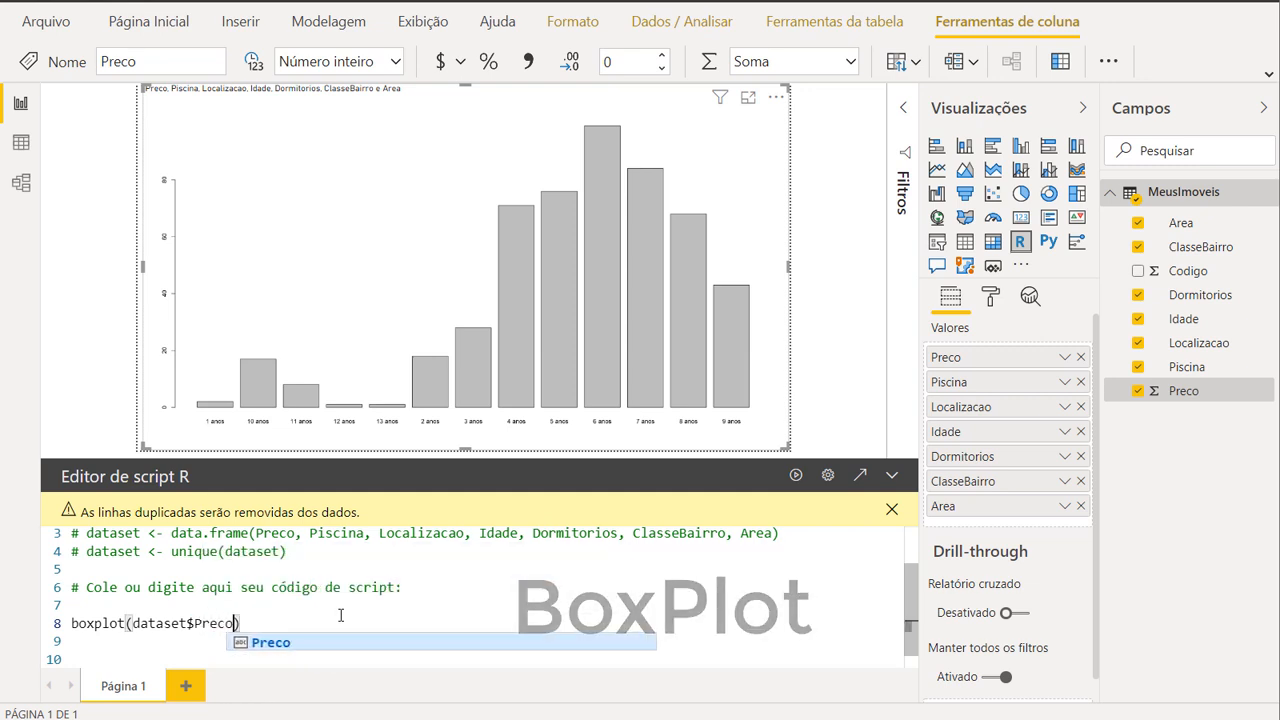
{"action": "key", "text": "End"}
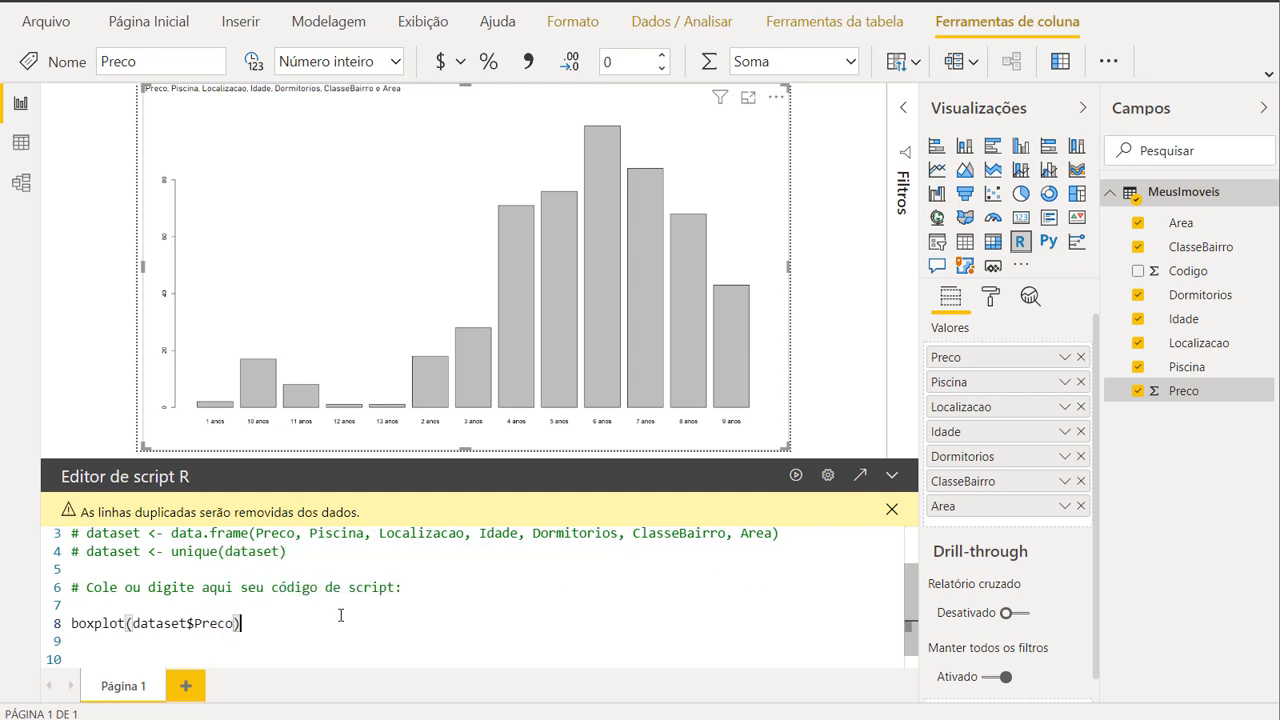
{"action": "left_click", "coordinate": [796, 476]}
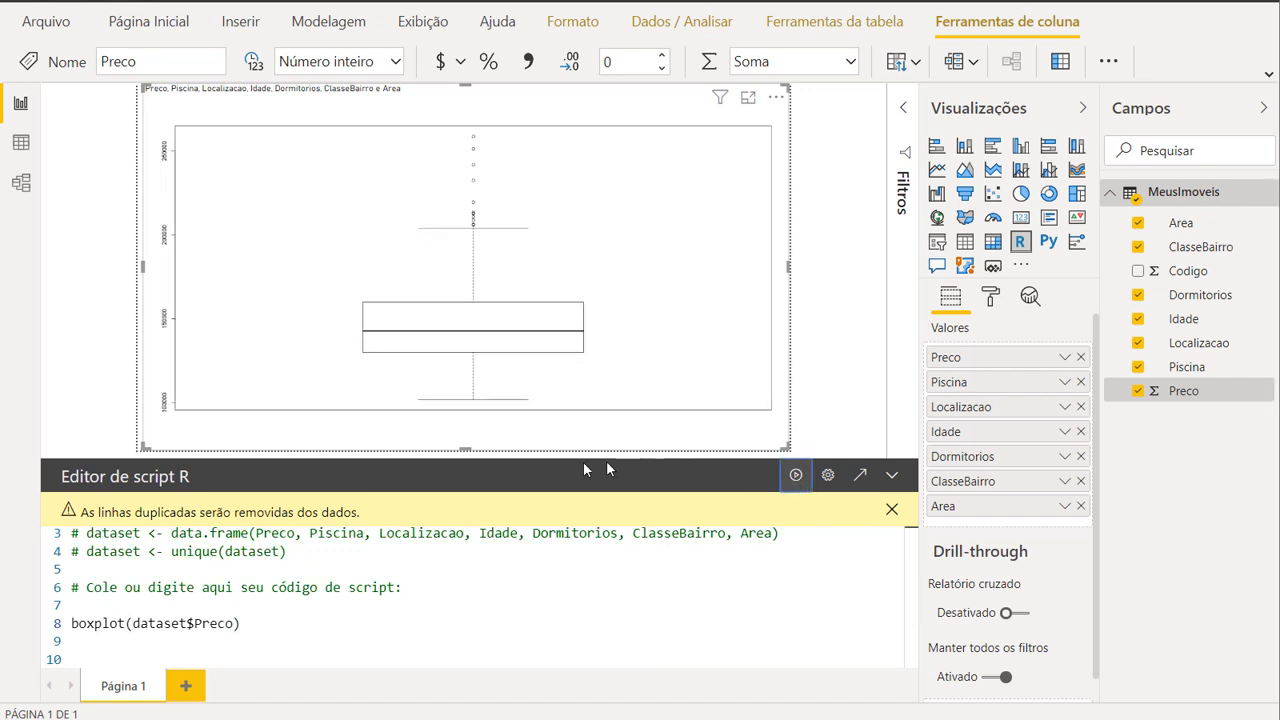
{"action": "left_click", "coordinate": [892, 475]}
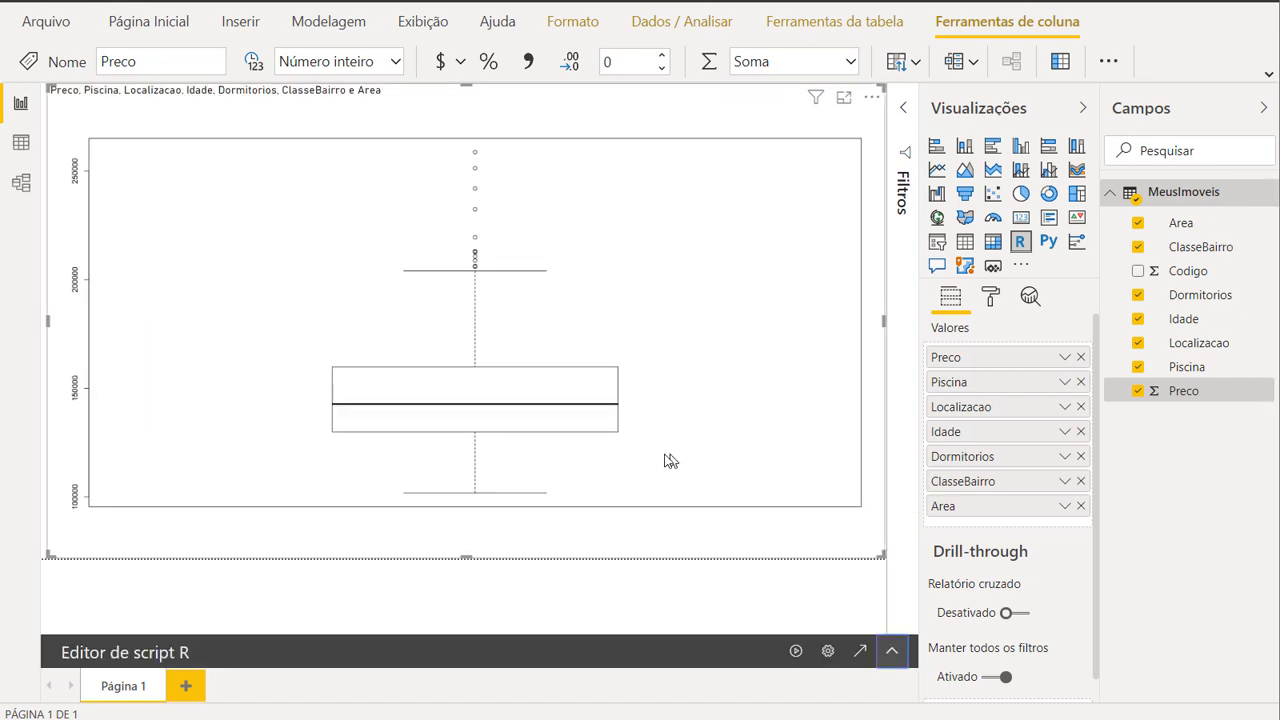
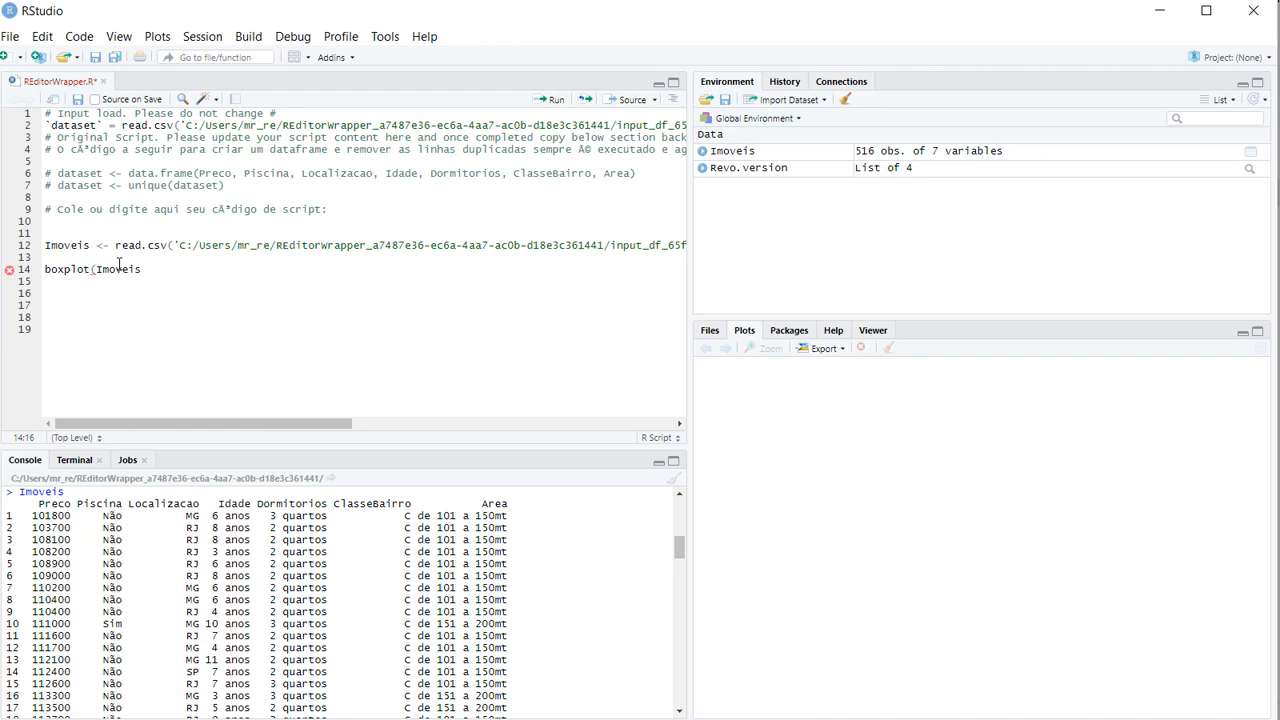
Run boxplot(Imoveis$Preco) in the RStudio script and view the plot enlarged in its own window
{"action": "key", "text": "ctrl+Return"}
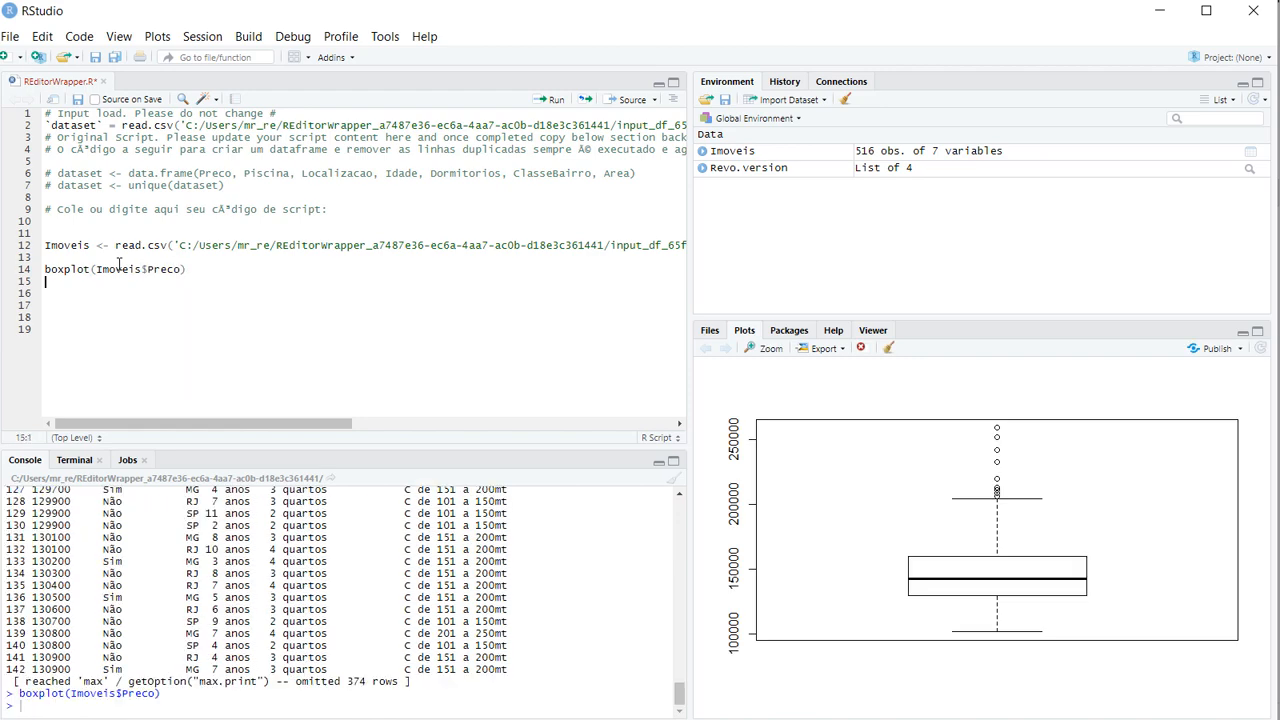
{"action": "left_click", "coordinate": [773, 350]}
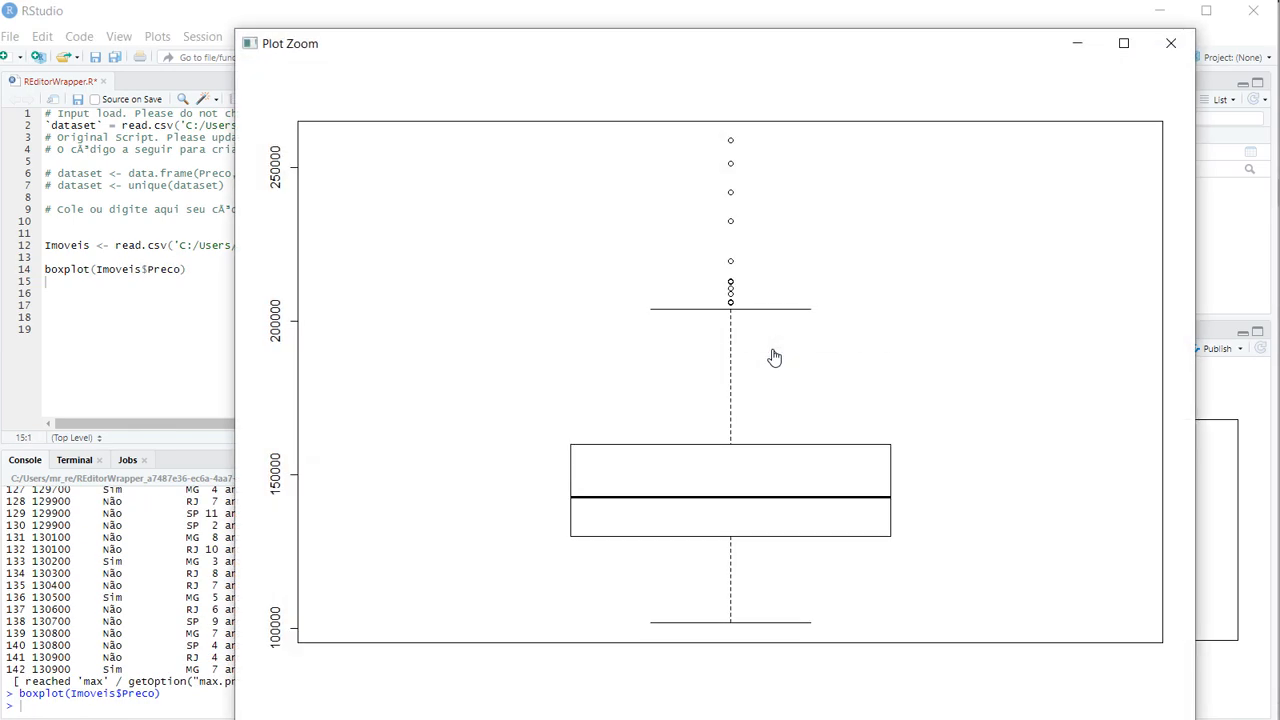
{"action": "left_click_drag", "start_coordinate": [711, 47], "coordinate": [575, 31]}
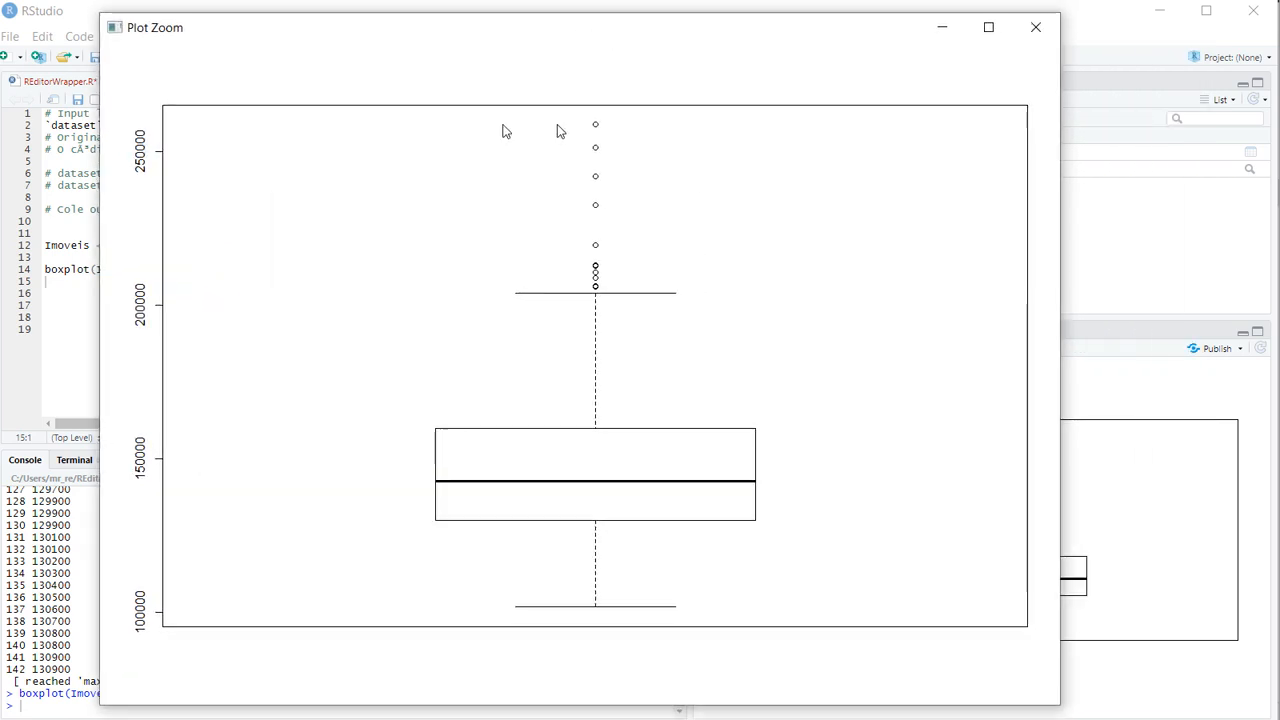
{"action": "left_click", "coordinate": [1036, 27]}
Add summary(Imoveis) to the script below the boxplot line and run it
{"action": "left_click", "coordinate": [494, 296]}
{"action": "type", "text": "summar"}
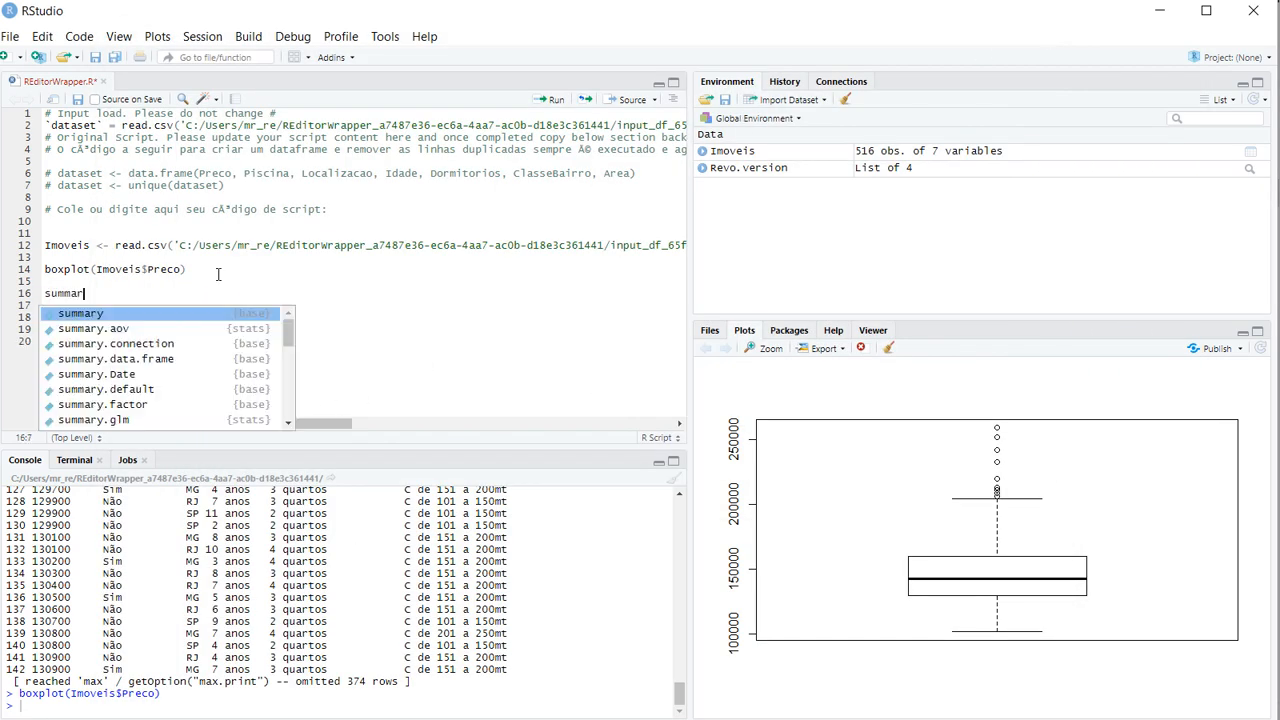
{"action": "key", "text": "Return"}
{"action": "type", "text": "Imoveis)"}
{"action": "key", "text": "ctrl+Return"}
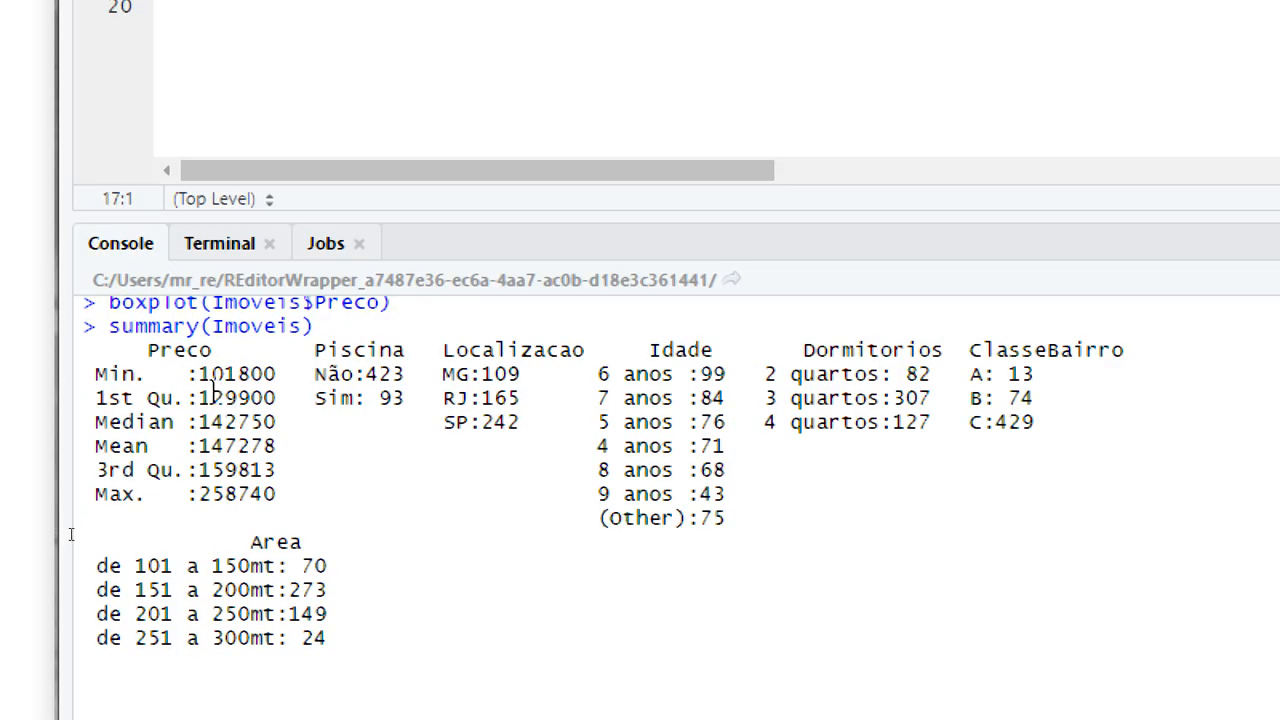
Examine the console summary's Preco median and the category counts for Dormitorios and Piscina
{"action": "left_click_drag", "start_coordinate": [276, 422], "coordinate": [186, 422]}
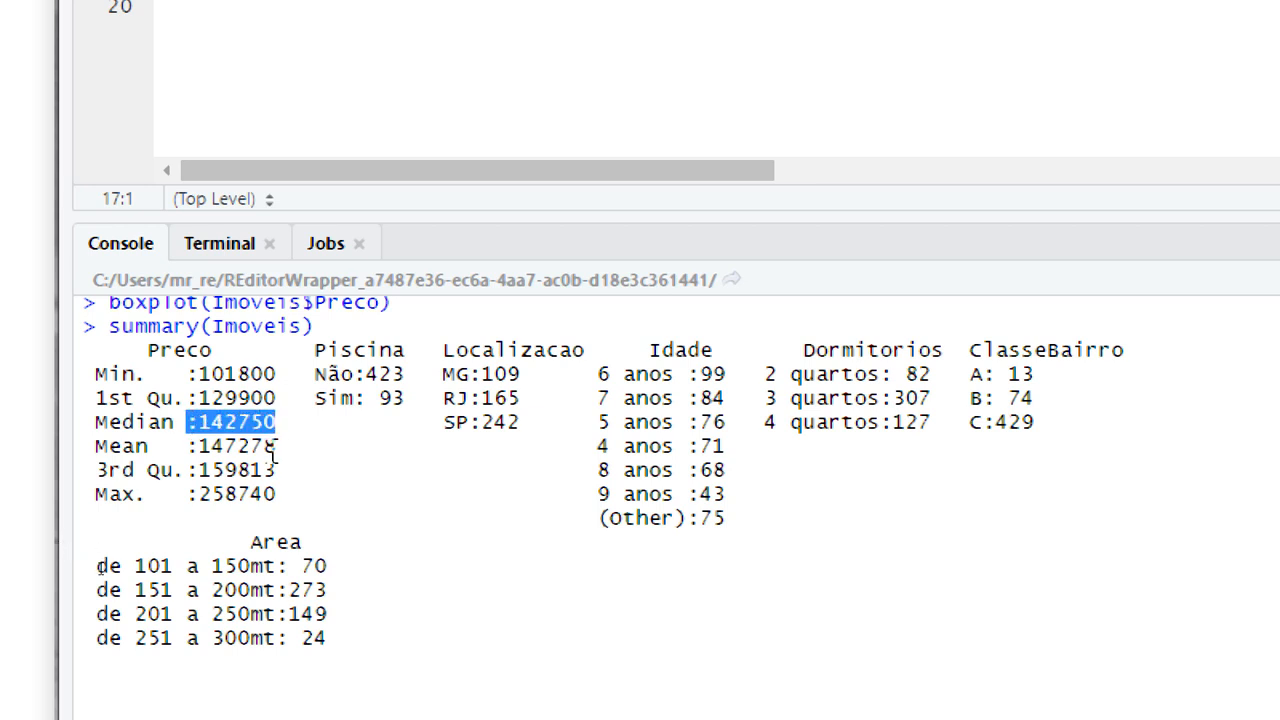
{"action": "left_click", "coordinate": [250, 420]}
{"action": "mouse_move", "coordinate": [276, 422]}
{"action": "left_mouse_down"}
{"action": "mouse_move", "coordinate": [63, 432]}
{"action": "mouse_move", "coordinate": [108, 422]}
{"action": "mouse_move", "coordinate": [97, 422]}
{"action": "left_mouse_up"}
{"action": "left_click", "coordinate": [322, 449]}
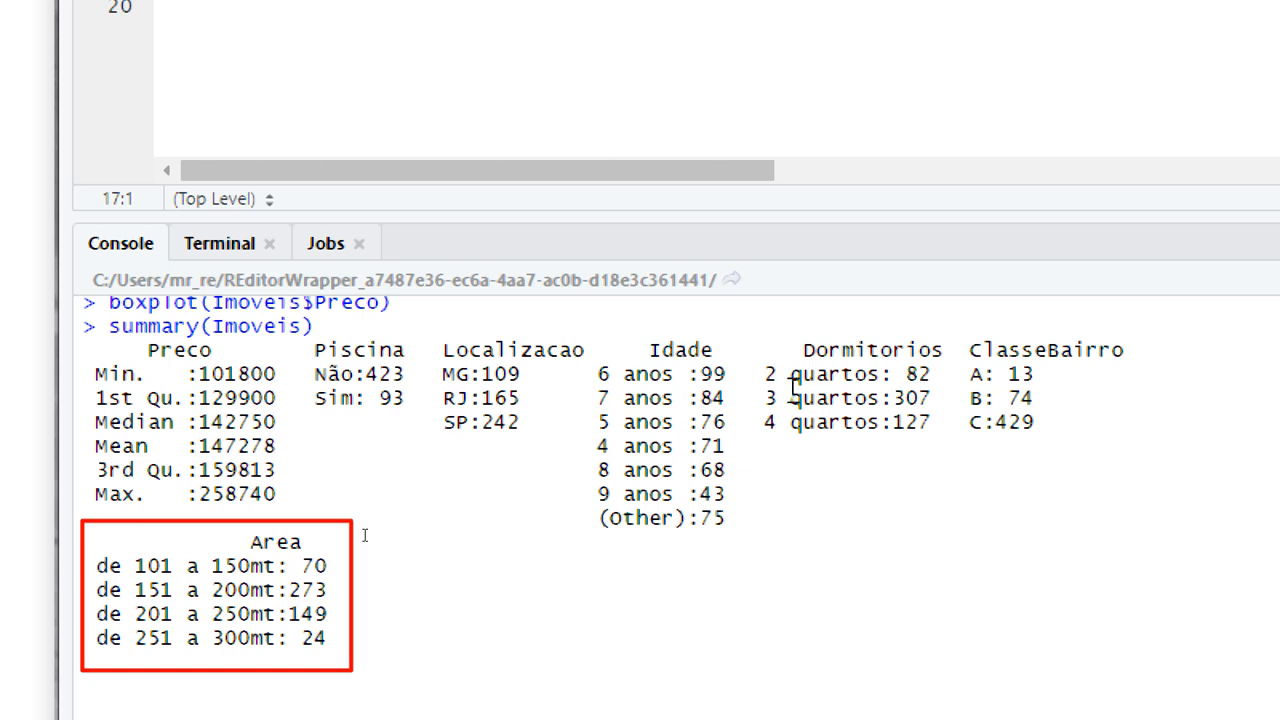
{"action": "left_click_drag", "start_coordinate": [768, 372], "coordinate": [897, 376]}
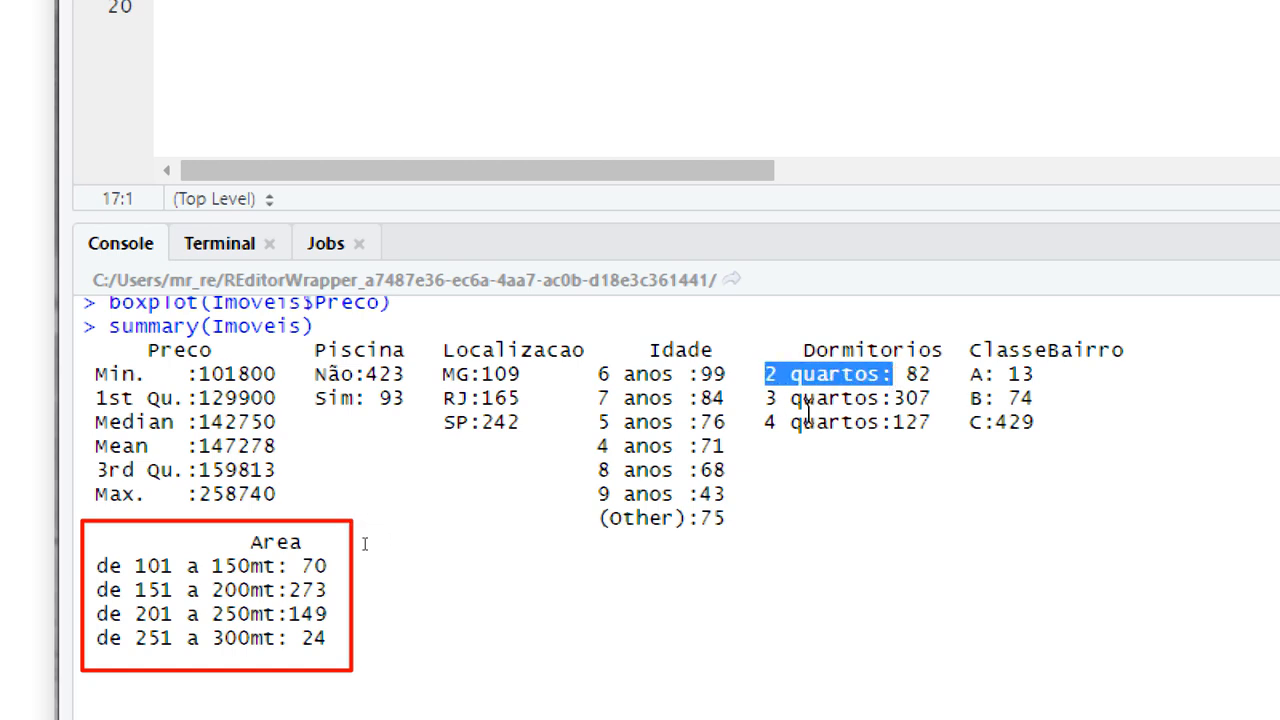
{"action": "left_click", "coordinate": [766, 408]}
{"action": "left_click_drag", "start_coordinate": [766, 400], "coordinate": [914, 421]}
{"action": "left_click", "coordinate": [843, 409]}
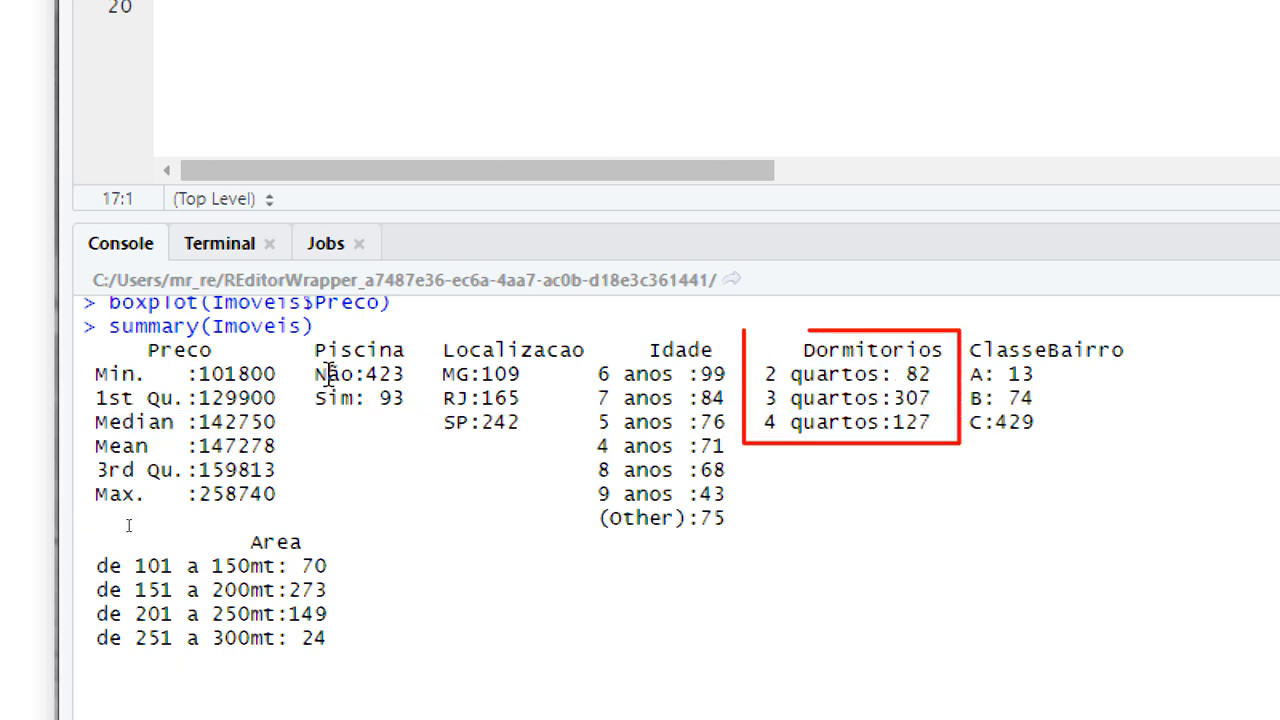
{"action": "left_click_drag", "start_coordinate": [315, 374], "coordinate": [416, 375]}
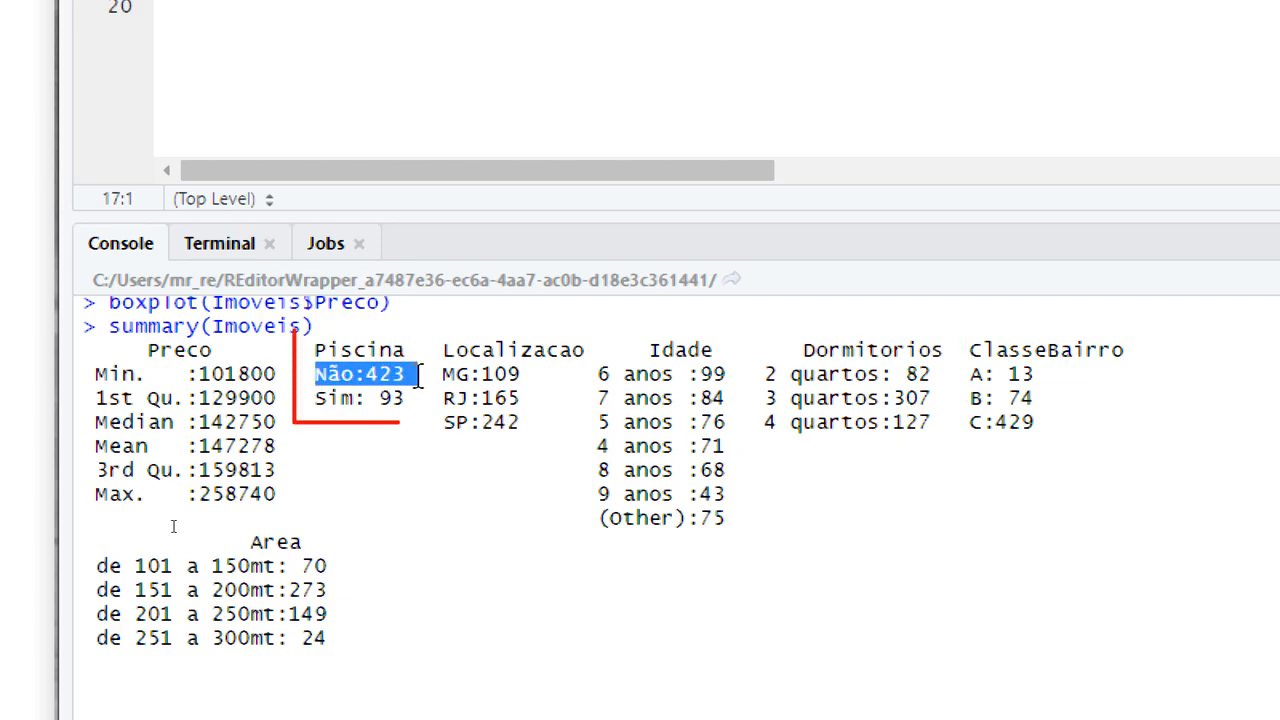
{"action": "left_click", "coordinate": [341, 402]}
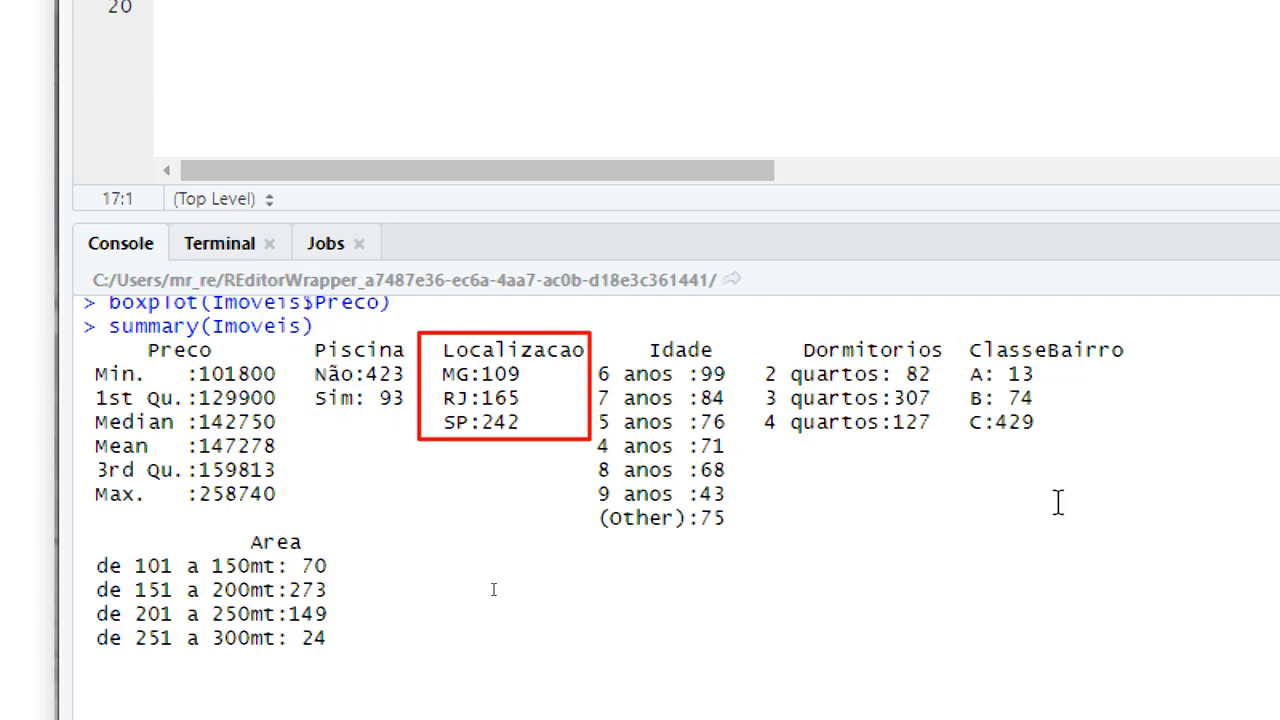
Add pairs(Imoveis) below the summary line, run it and enlarge the resulting scatterplot matrix
{"action": "key", "text": "ctrl+minus"}
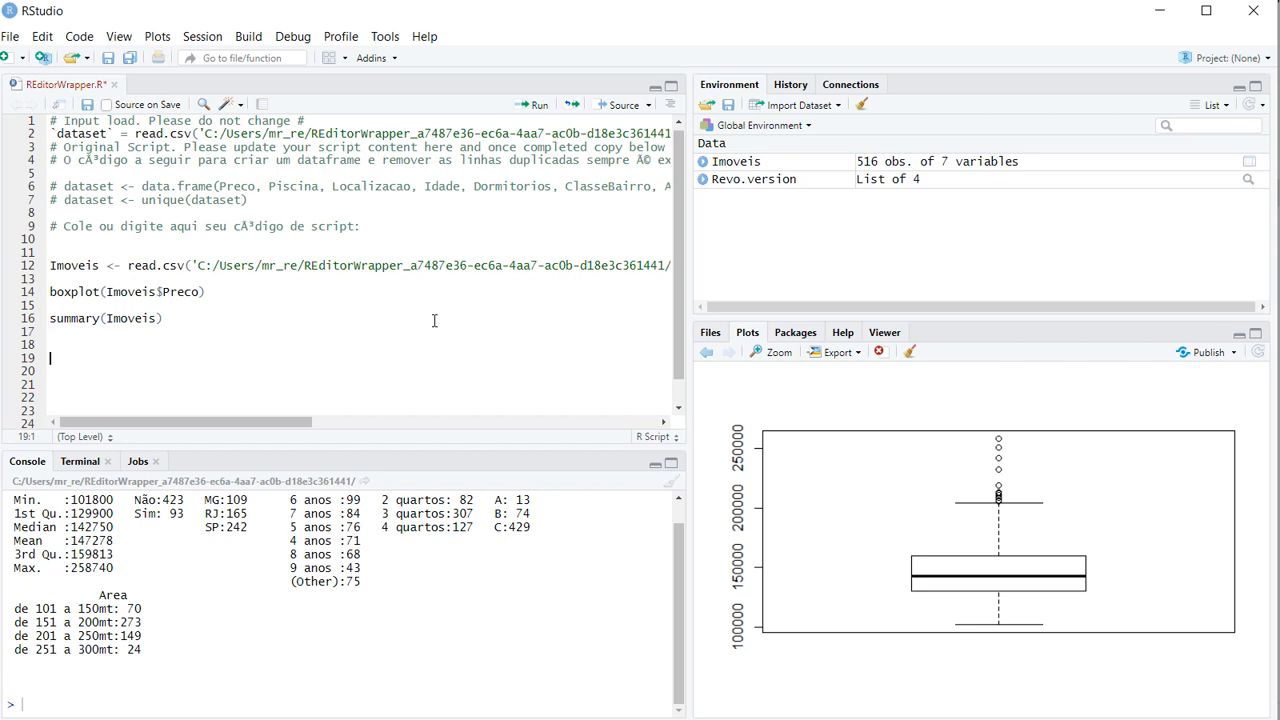
{"action": "type", "text": "rs"}
{"action": "key", "text": "Tab"}
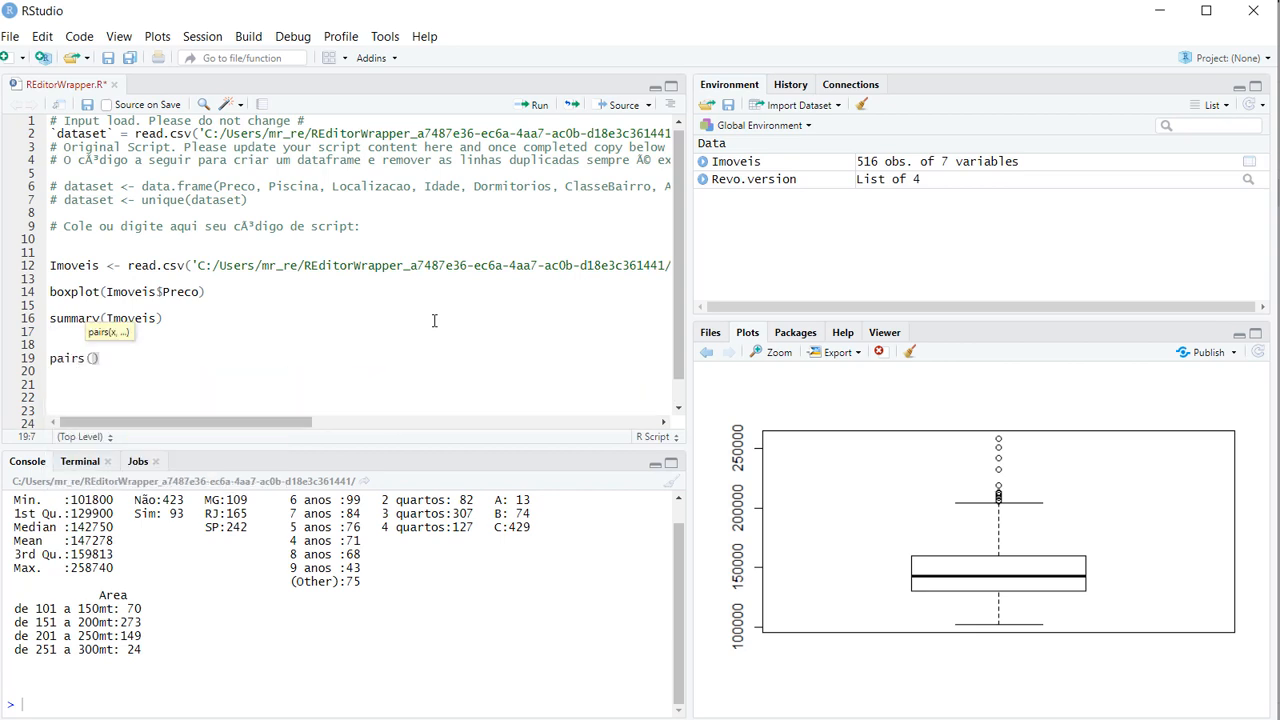
{"action": "type", "text": "Imoveis"}
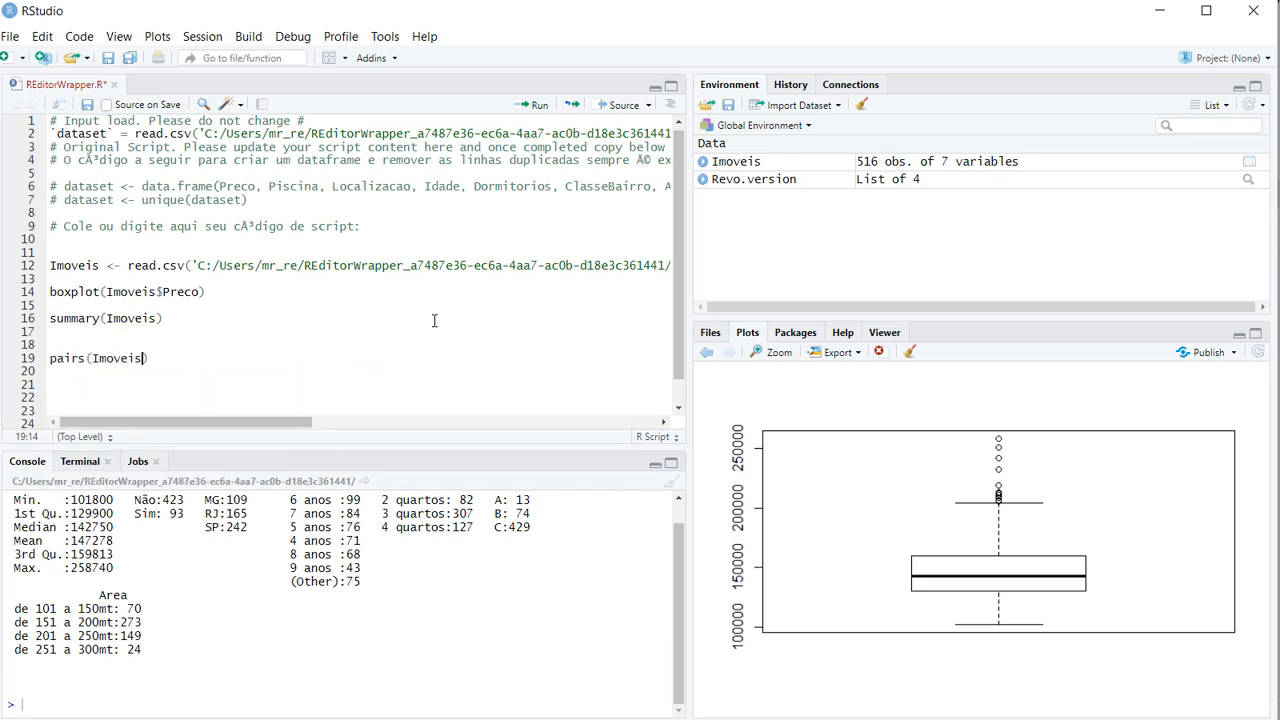
{"action": "key", "text": "ctrl+Return"}
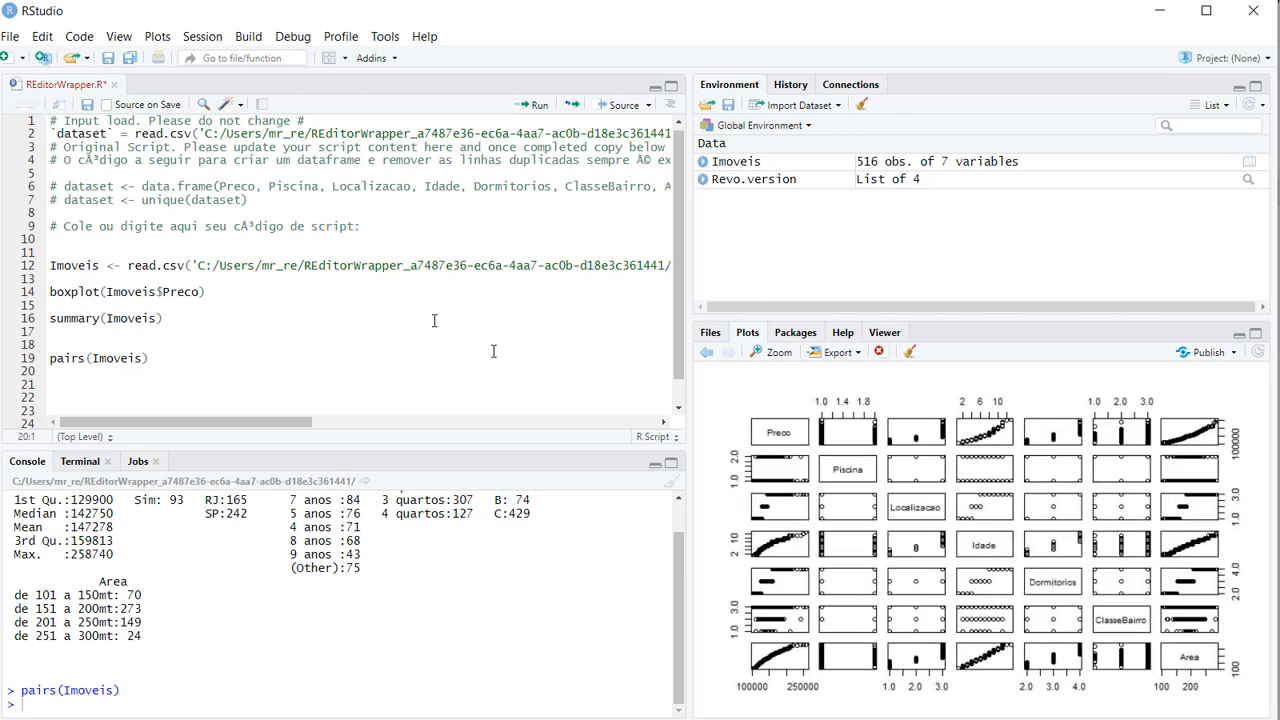
{"action": "left_click", "coordinate": [770, 352]}
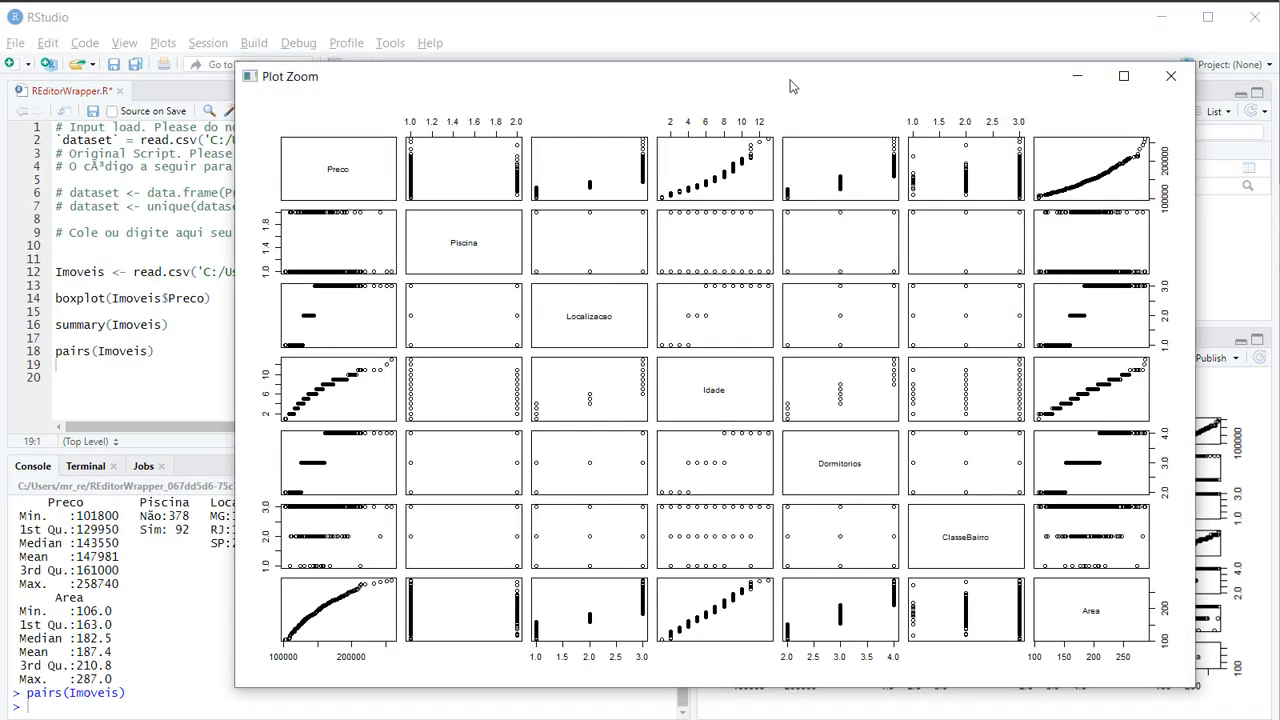
{"action": "left_click_drag", "start_coordinate": [790, 86], "coordinate": [686, 40]}
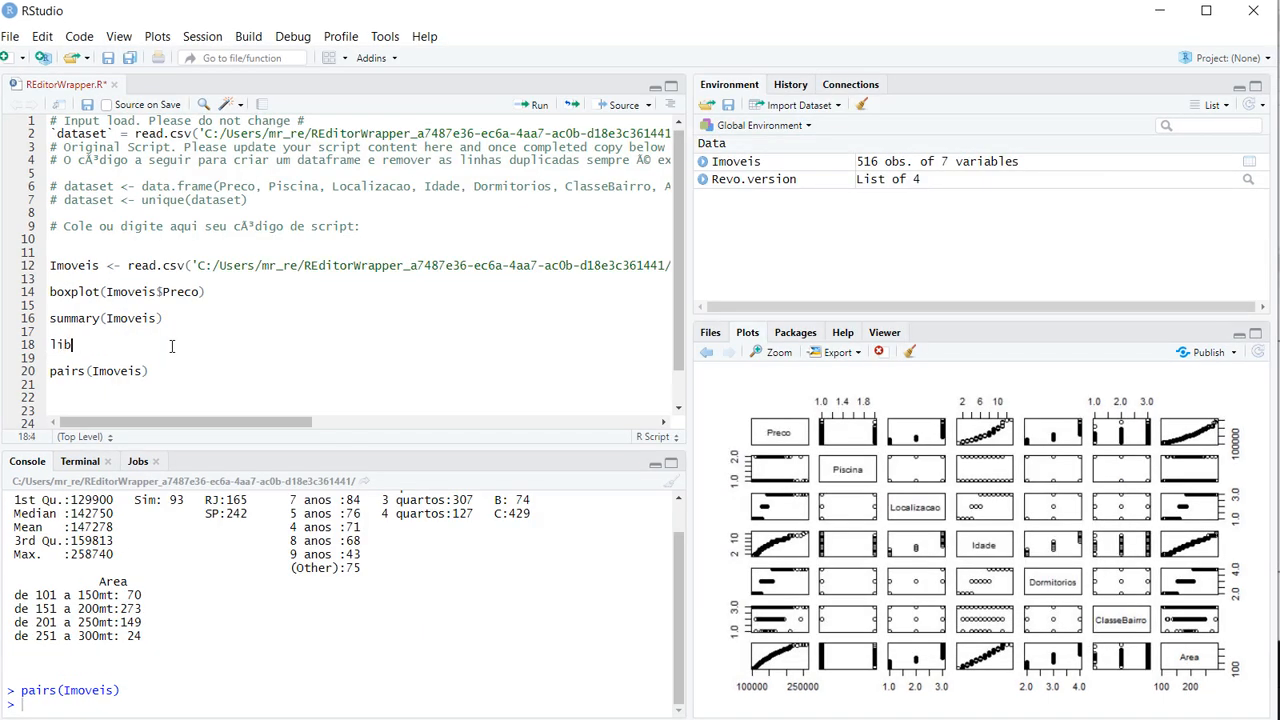
Add library(dplyr) between the summary and pairs lines of the script and run it
{"action": "type", "text": "rary("}
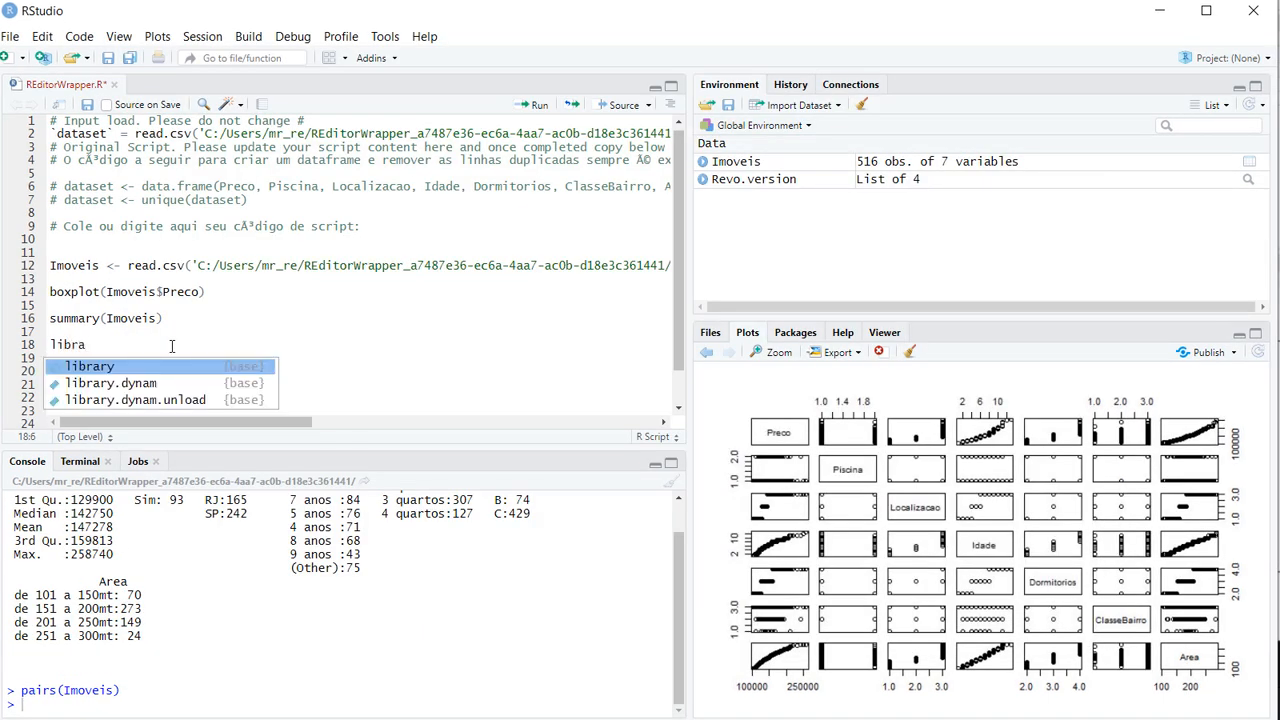
{"action": "key", "text": "Return"}
{"action": "type", "text": "d"}
{"action": "type", "text": "plyr)"}
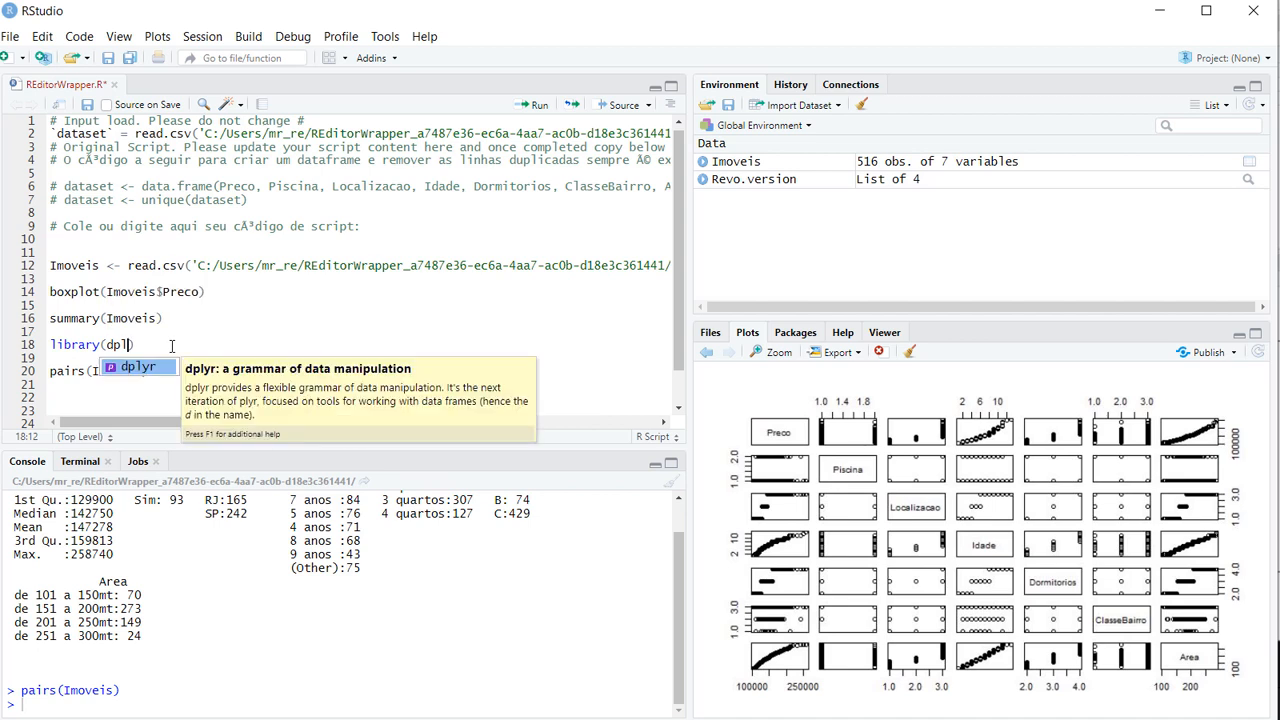
{"action": "key", "text": "Return"}
{"action": "key", "text": "Right"}
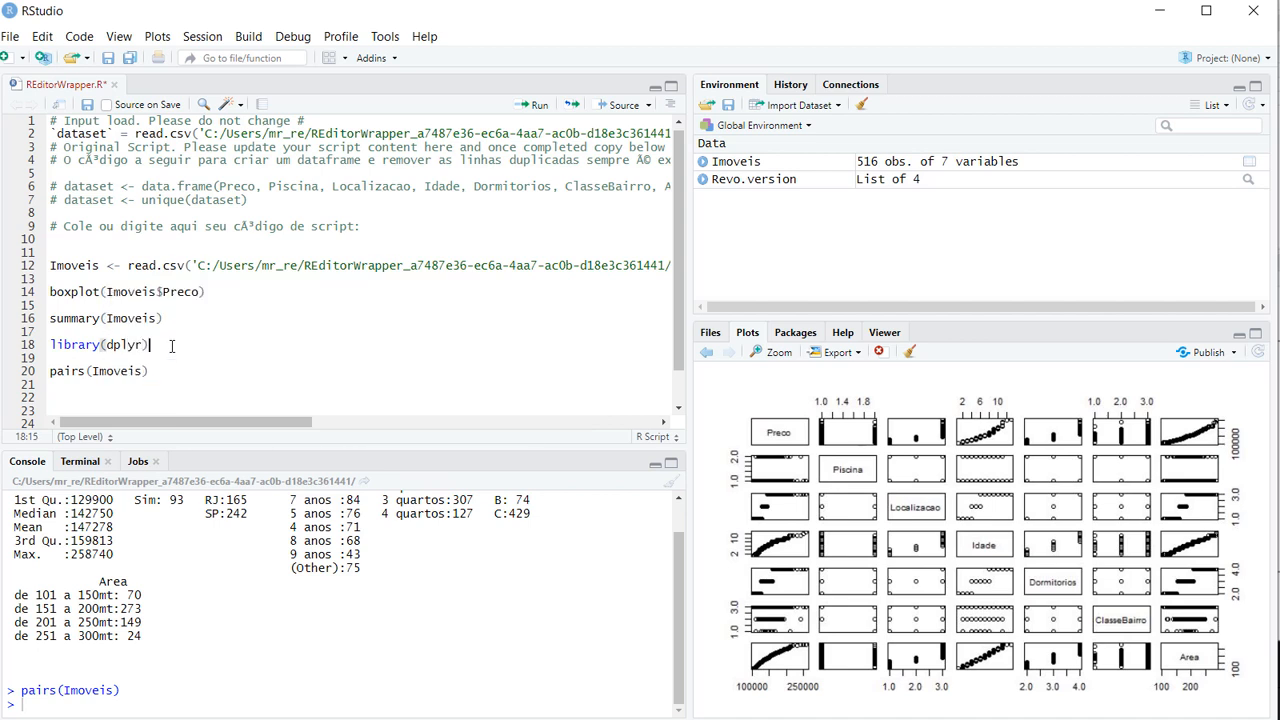
{"action": "key", "text": "ctrl+Return"}
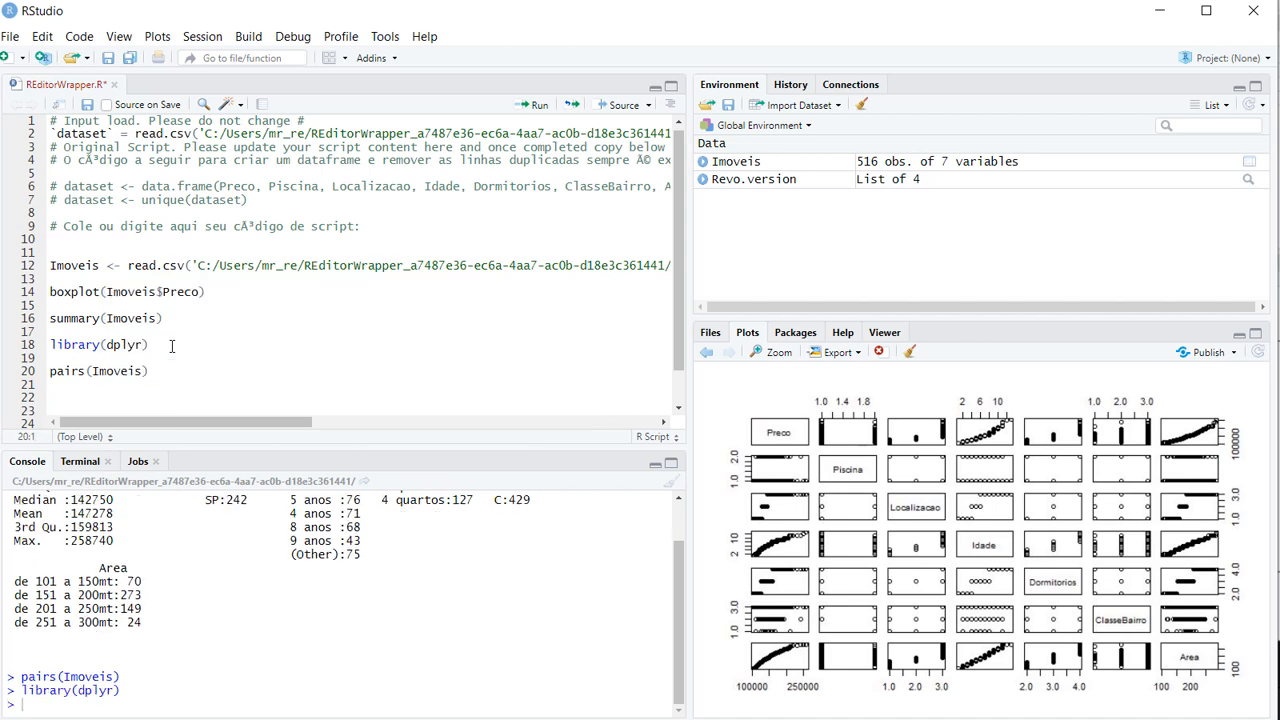
Change the pairs line to pairs(Imoveis %>% select(3, 1, 7)), run it and enlarge the resulting scatterplot matrix
{"action": "left_click", "coordinate": [145, 371]}
{"action": "type", "text": "%>%  select"}
{"action": "key", "text": "Return"}
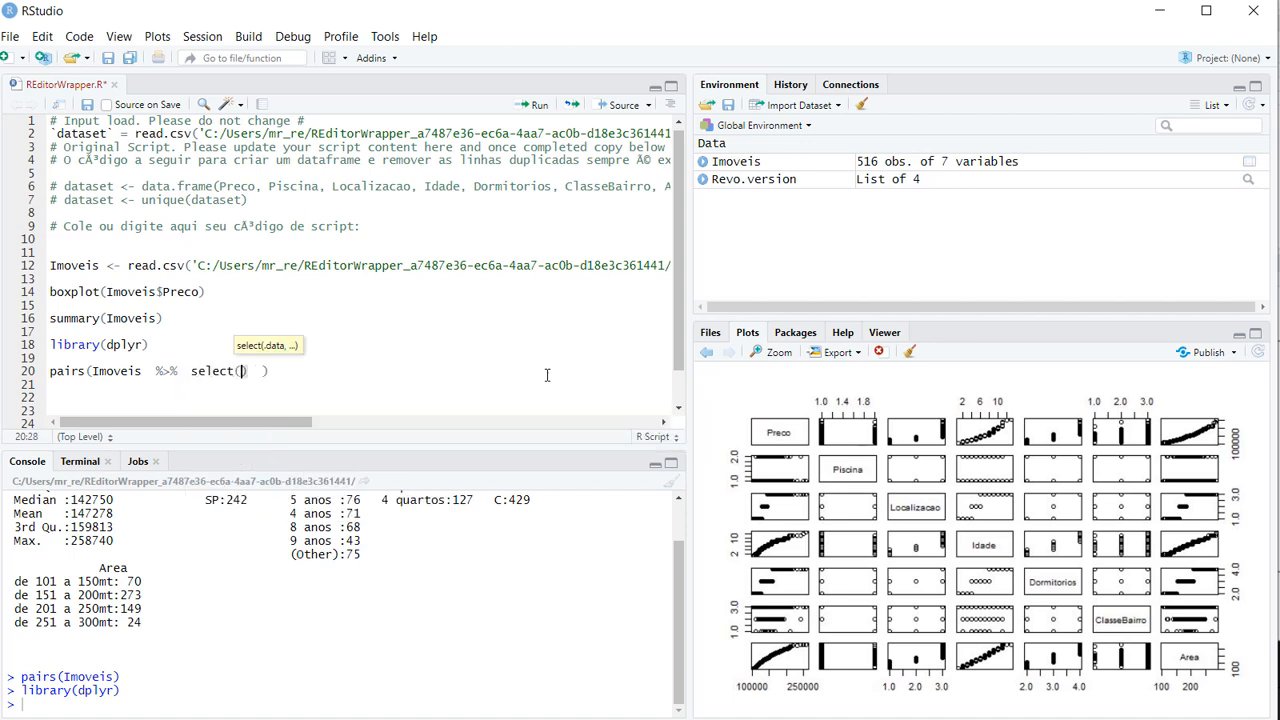
{"action": "type", "text": "3, 1, 7"}
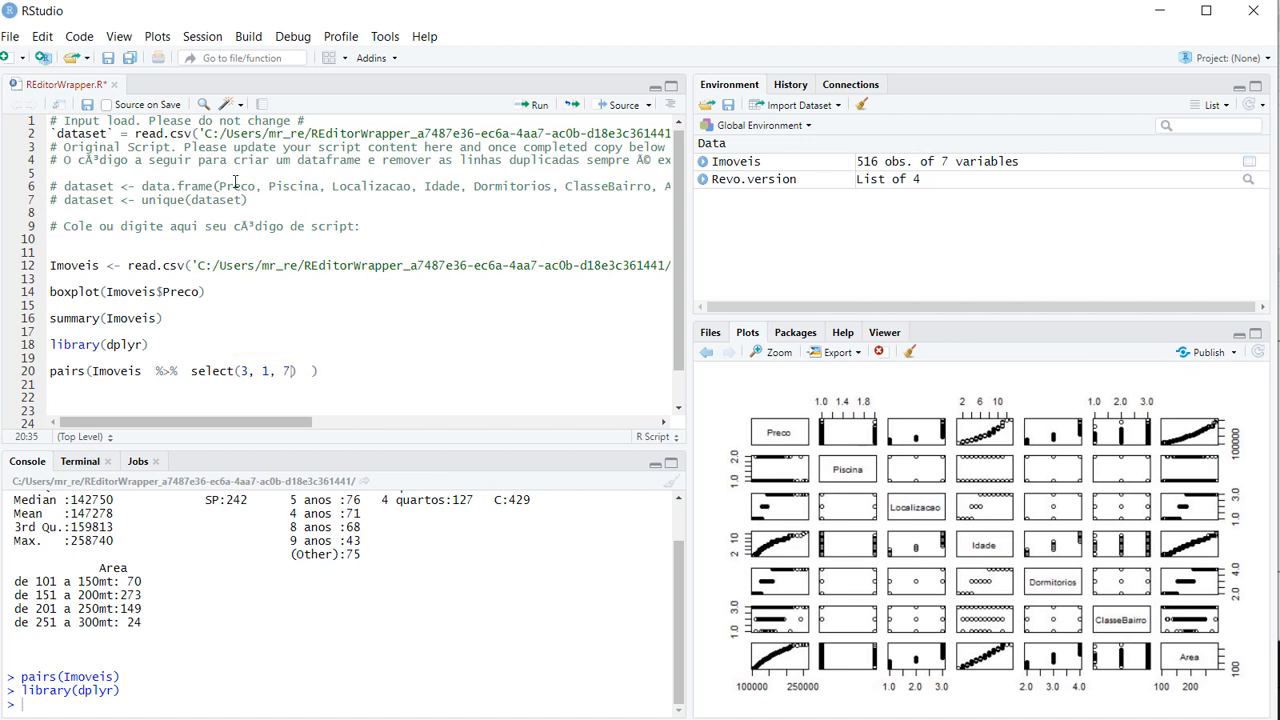
{"action": "left_click_drag", "start_coordinate": [256, 186], "coordinate": [227, 186]}
{"action": "left_click_drag", "start_coordinate": [410, 186], "coordinate": [348, 186]}
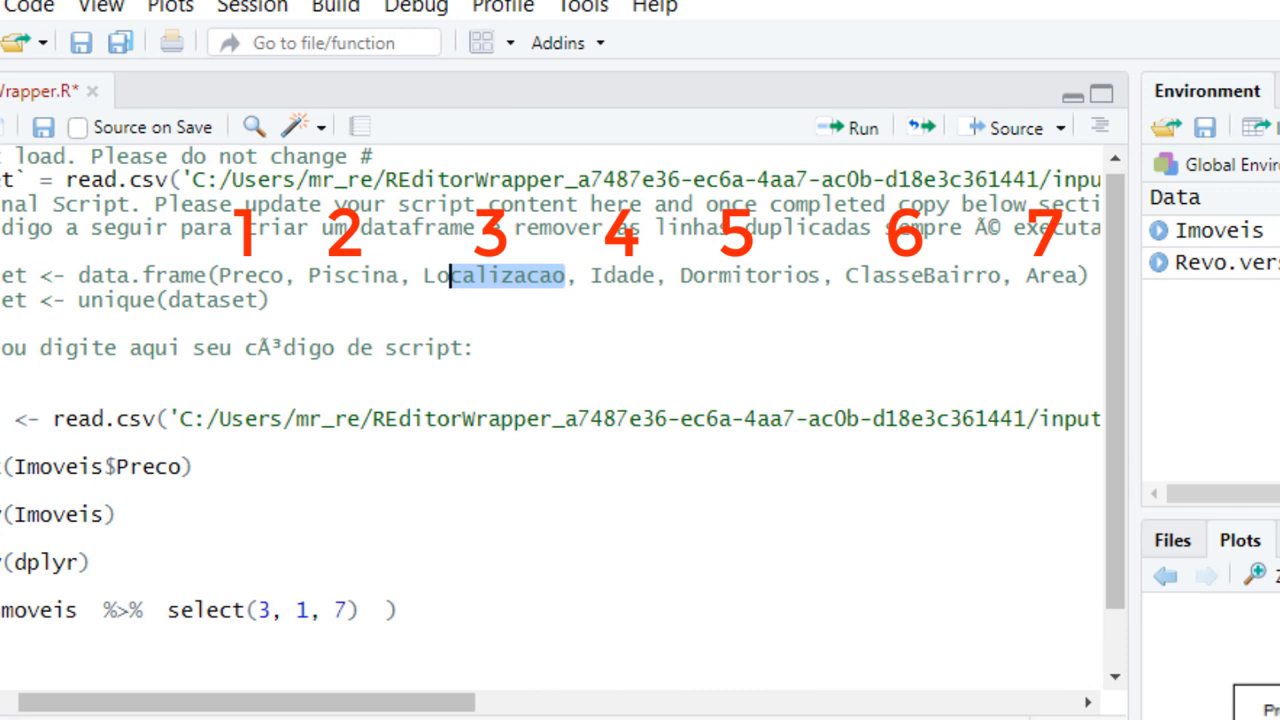
{"action": "left_click", "coordinate": [424, 605]}
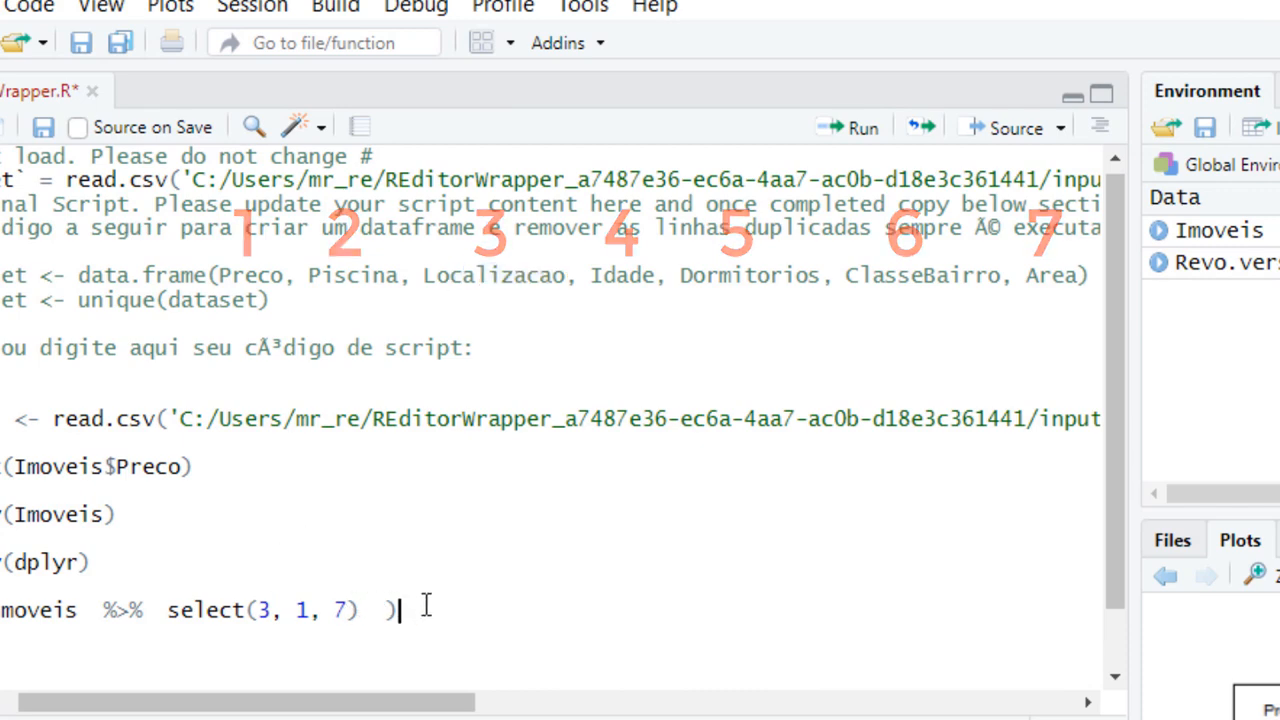
{"action": "key", "text": "ctrl+Return"}
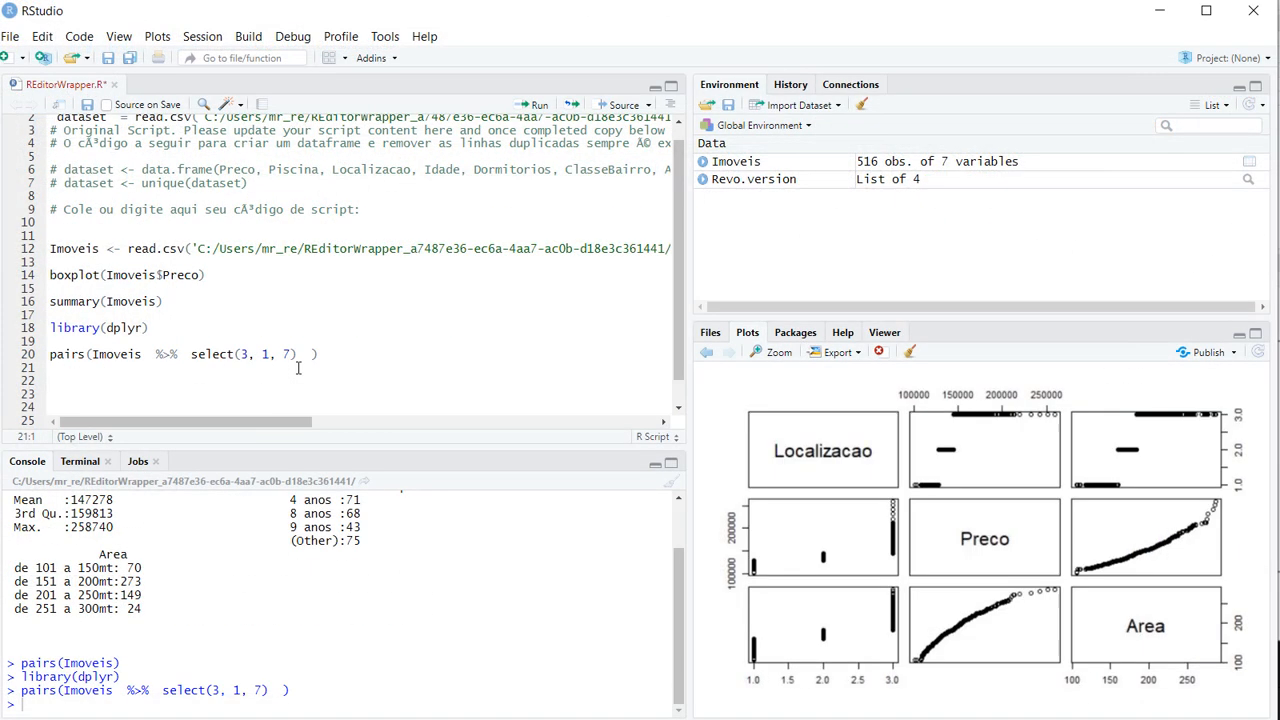
{"action": "left_click", "coordinate": [776, 352]}
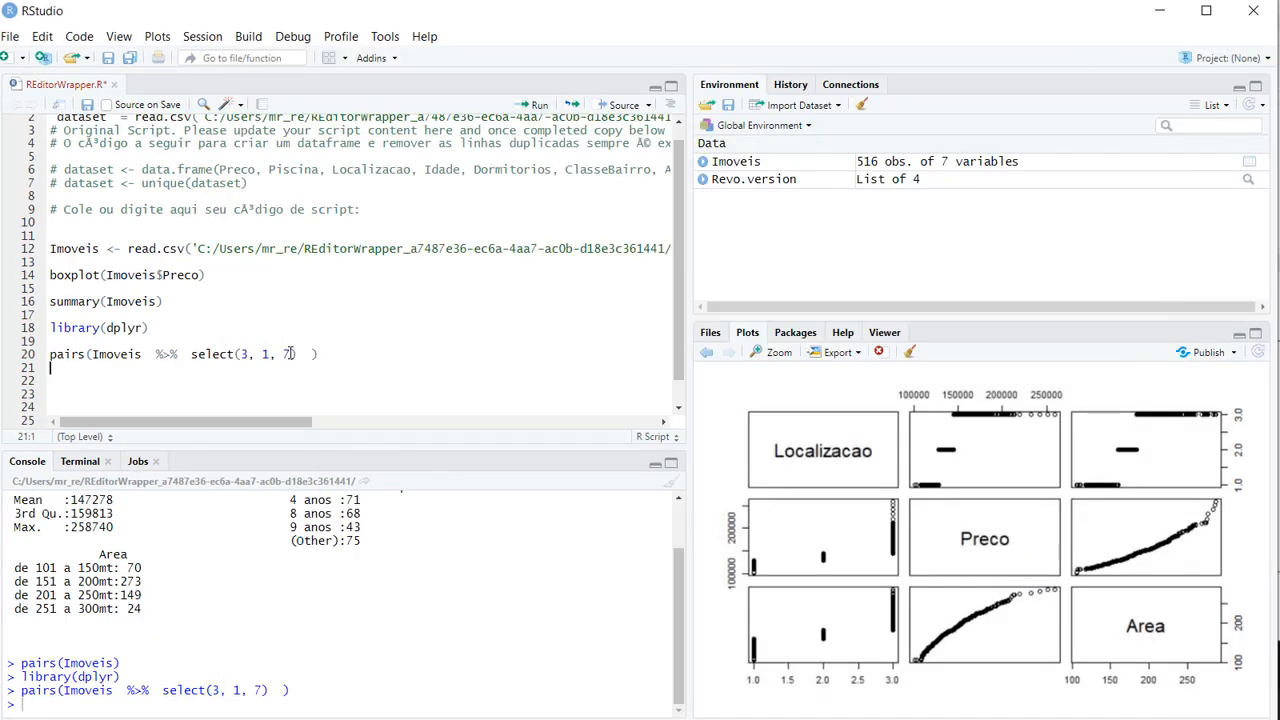
Add column 4 to the select call in the pairs line, run it and view the matrix enlarged in its own window
{"action": "left_click", "coordinate": [290, 354]}
{"action": "type", "text": ", 4"}
{"action": "key", "text": "End"}
{"action": "key", "text": "ctrl+Return"}
{"action": "left_click", "coordinate": [777, 354]}
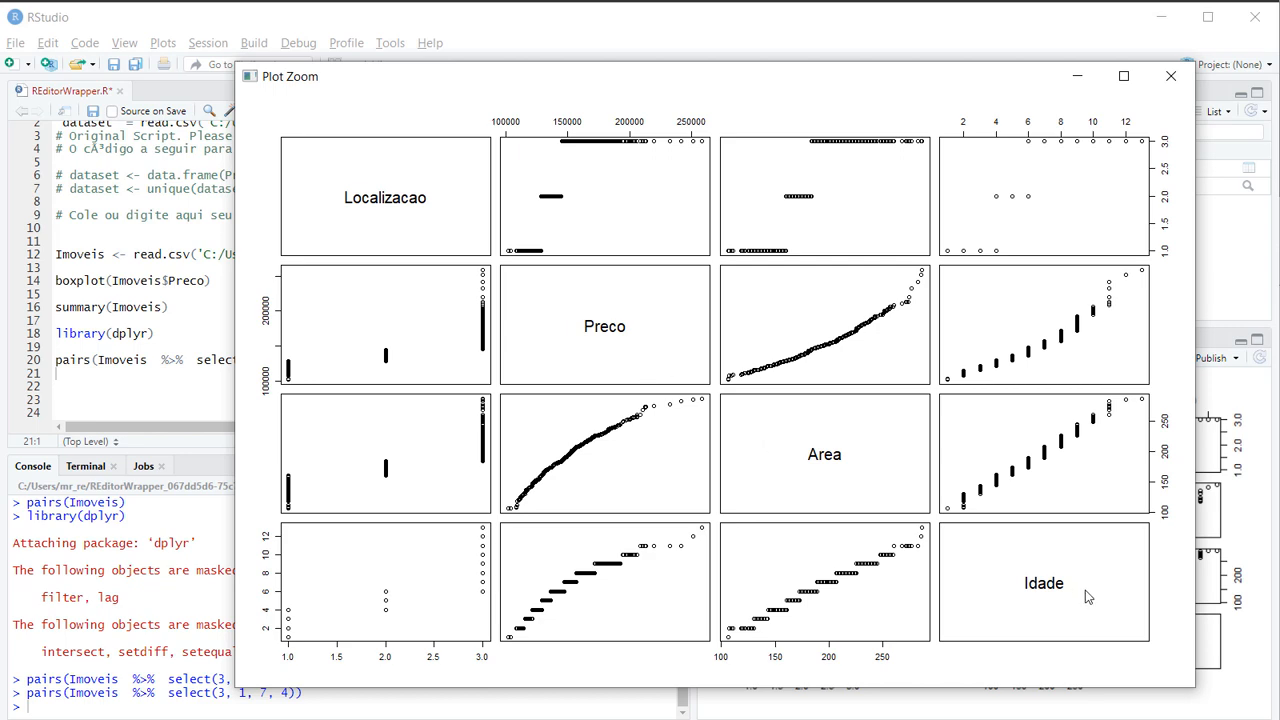
{"action": "left_click", "coordinate": [1168, 77]}
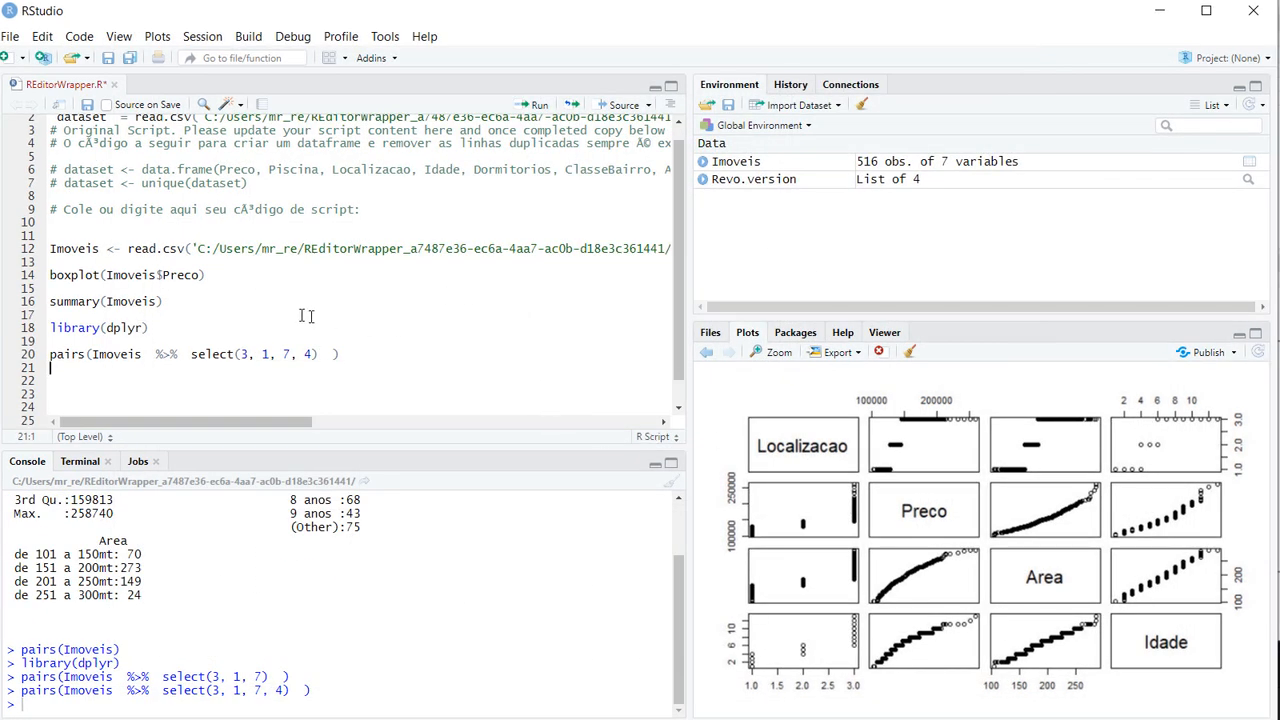
Reduce the pairs selection to select(3, 1), run it and view the Localizacao and Preco plot enlarged
{"action": "left_click", "coordinate": [255, 353]}
{"action": "key", "text": "shift+End"}
{"action": "key", "text": "shift+Left"}
{"action": "key", "text": "shift+Left"}
{"action": "key", "text": "shift+Left"}
{"action": "key", "text": "shift+Left"}
{"action": "key", "text": "shift+Left"}
{"action": "key", "text": "Delete"}
{"action": "key", "text": "ctrl+Return"}
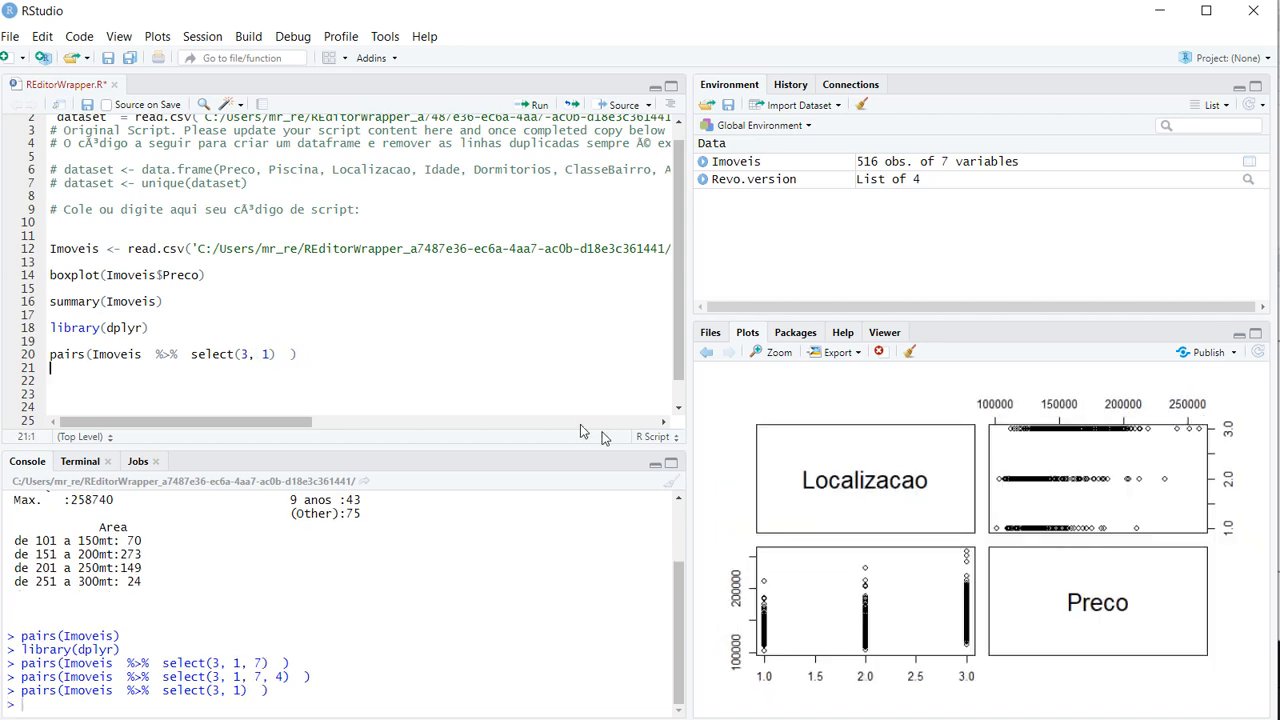
{"action": "left_click", "coordinate": [772, 352]}
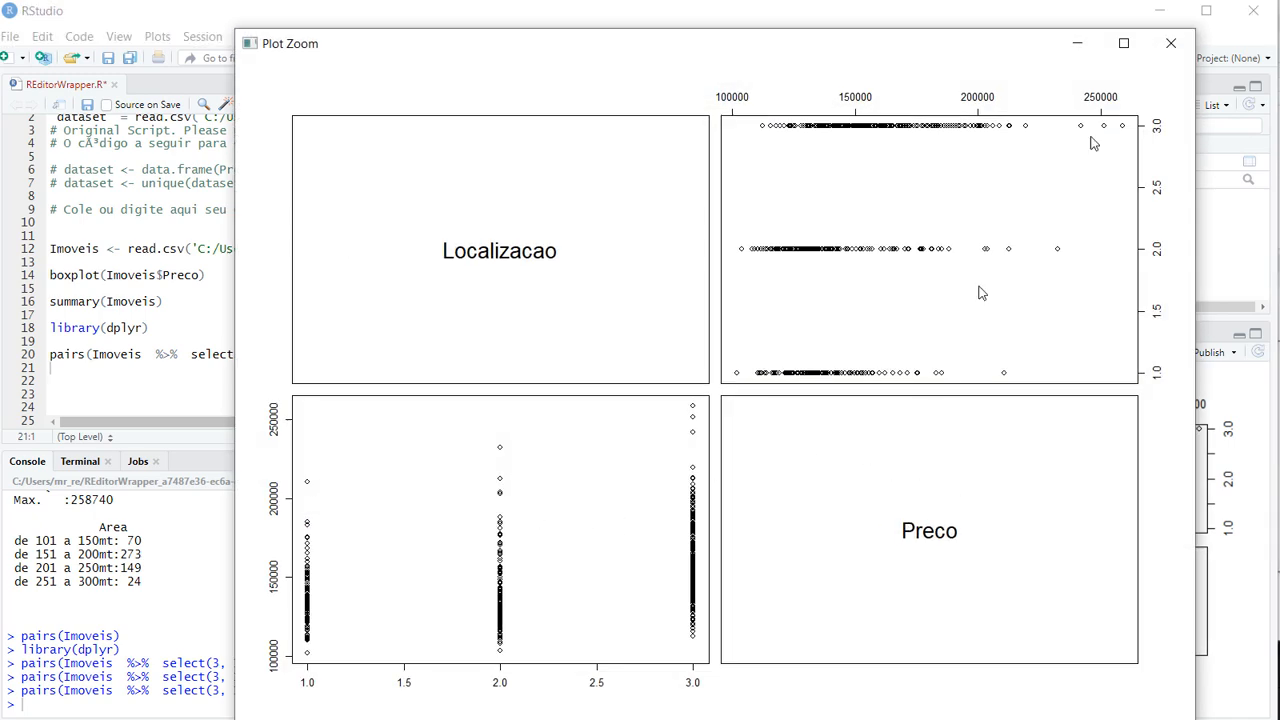
{"action": "left_click", "coordinate": [1171, 43]}
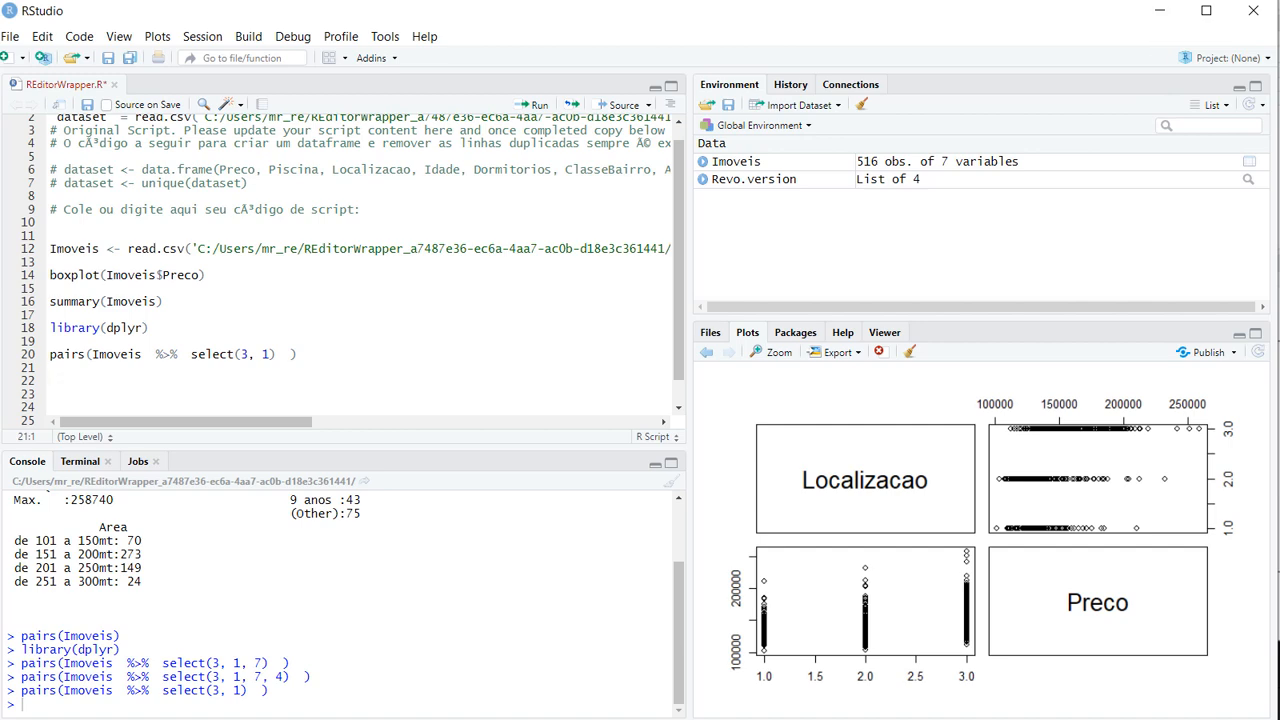
Switch to Power BI Desktop, save the MeusImoveis report and publish it to Meu workspace
{"action": "left_click", "coordinate": [1160, 11]}
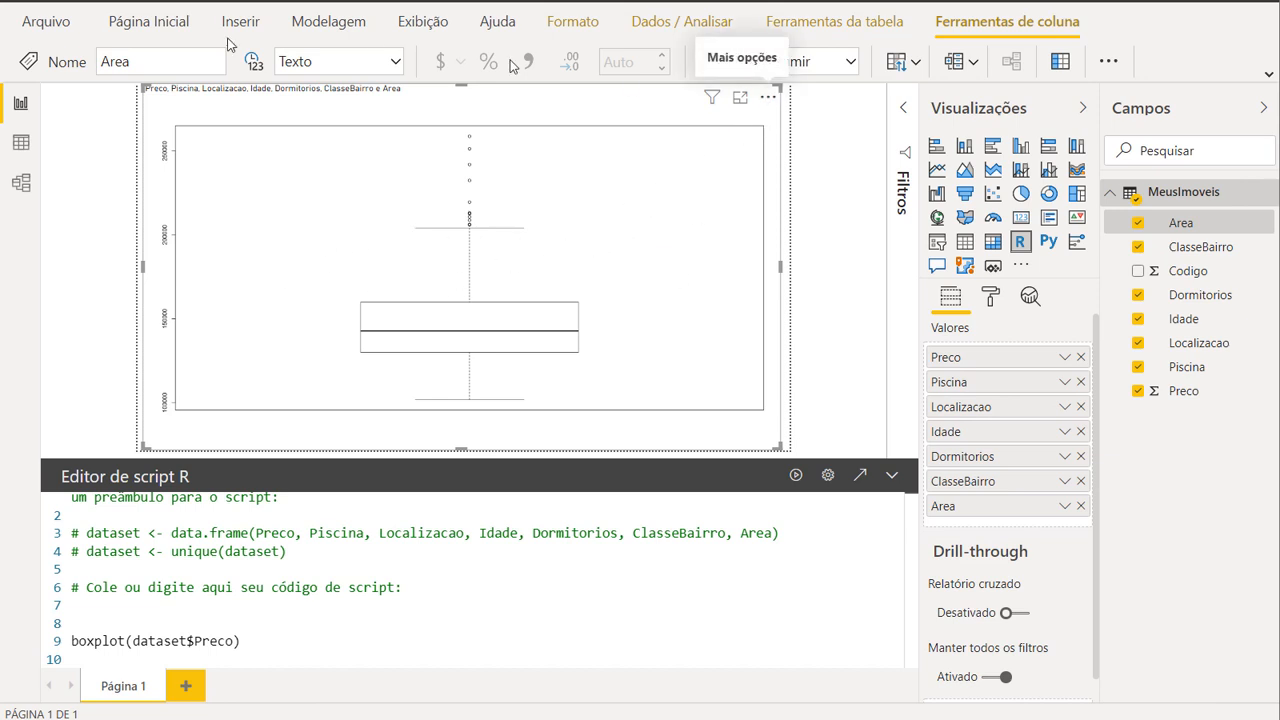
{"action": "left_click", "coordinate": [160, 21]}
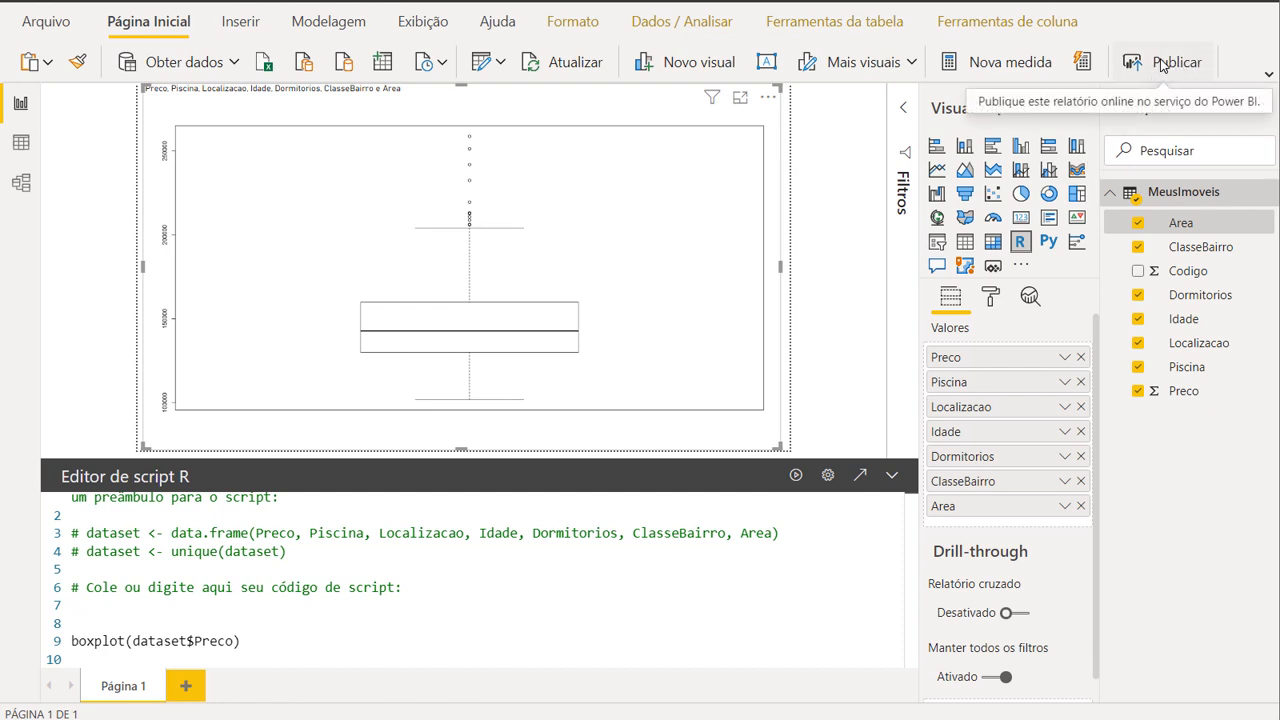
{"action": "left_click", "coordinate": [1161, 64]}
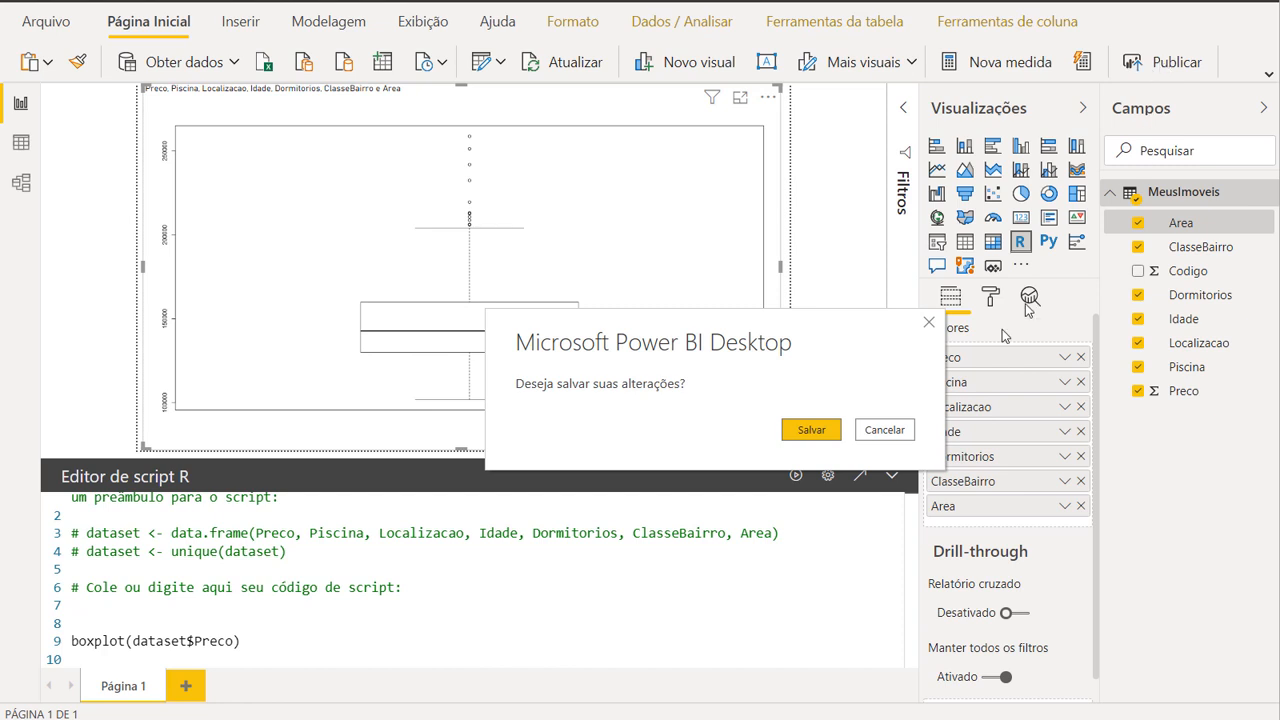
{"action": "left_click", "coordinate": [816, 430]}
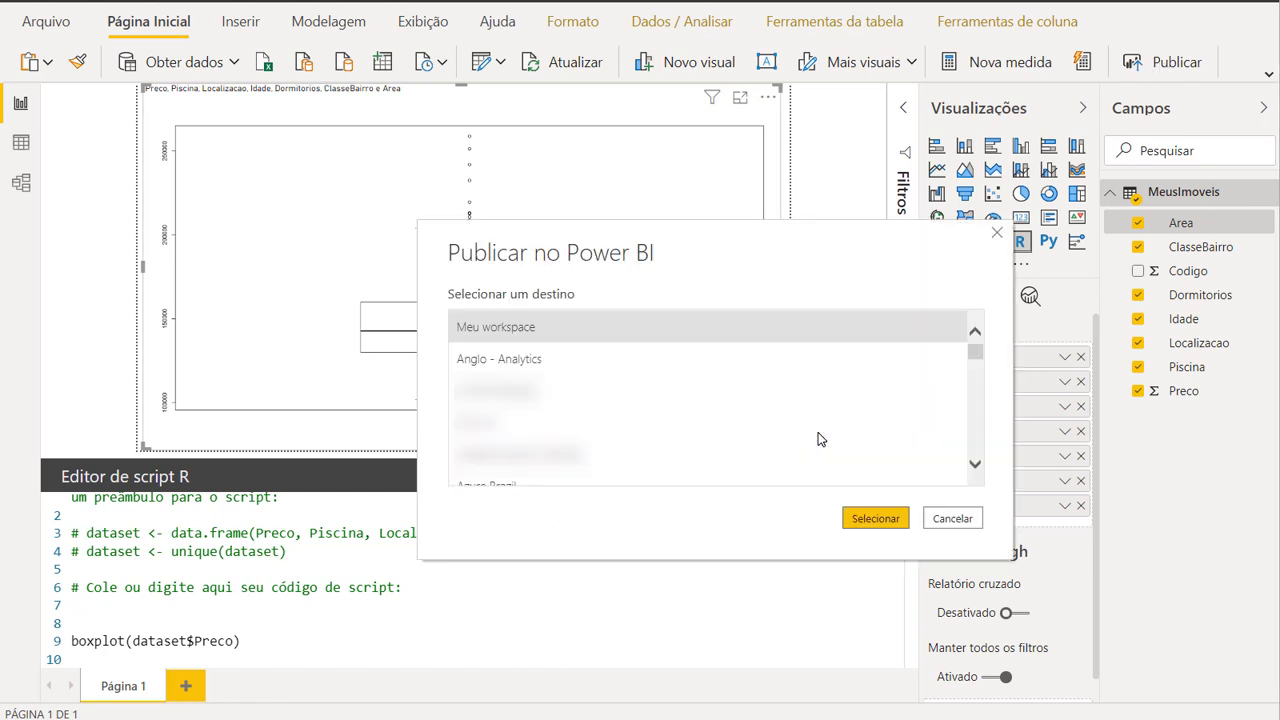
{"action": "left_click", "coordinate": [872, 519]}
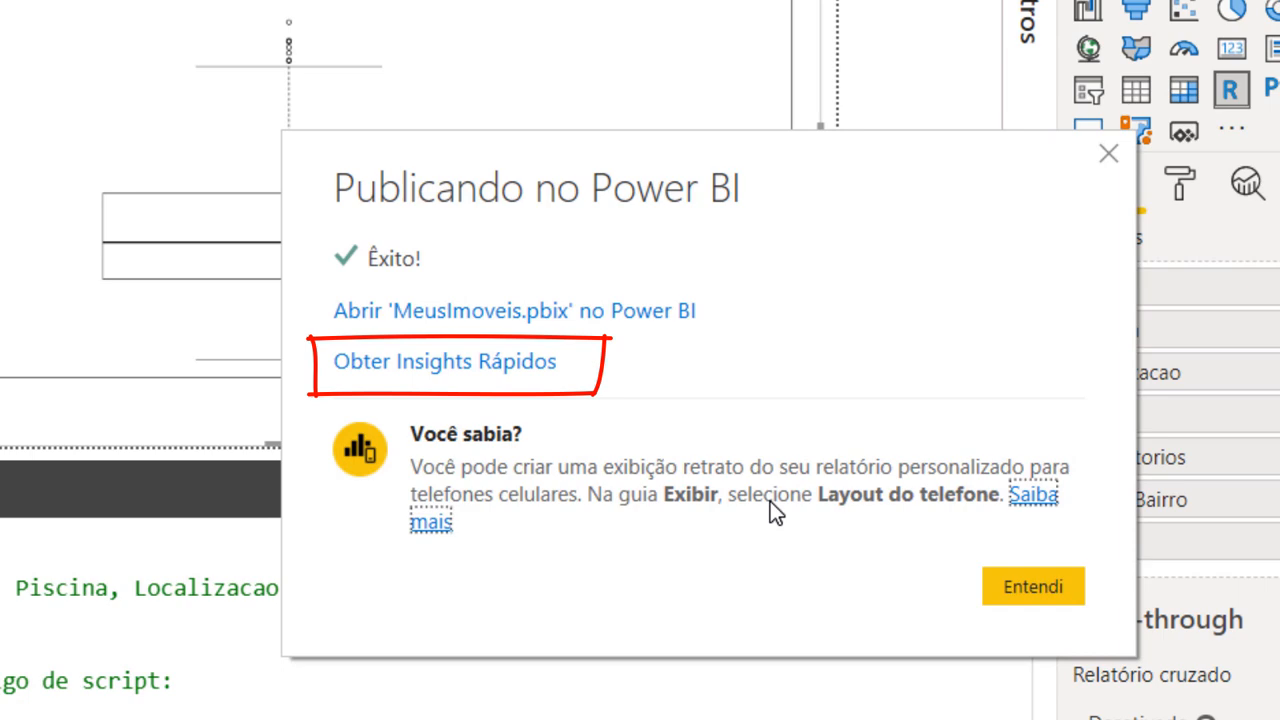
{"action": "left_click", "coordinate": [1064, 587]}
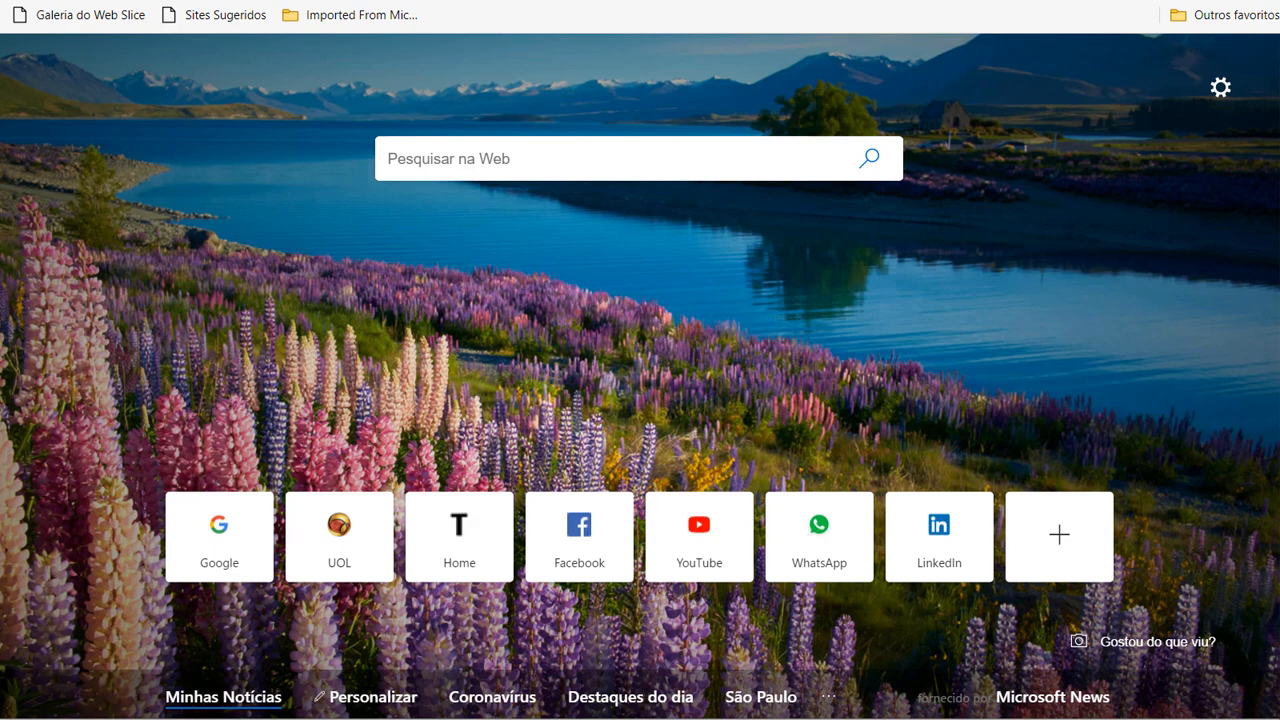
Go to powerbi.com in the web browser and sign in to the Power BI service
{"action": "type", "text": "Po"}
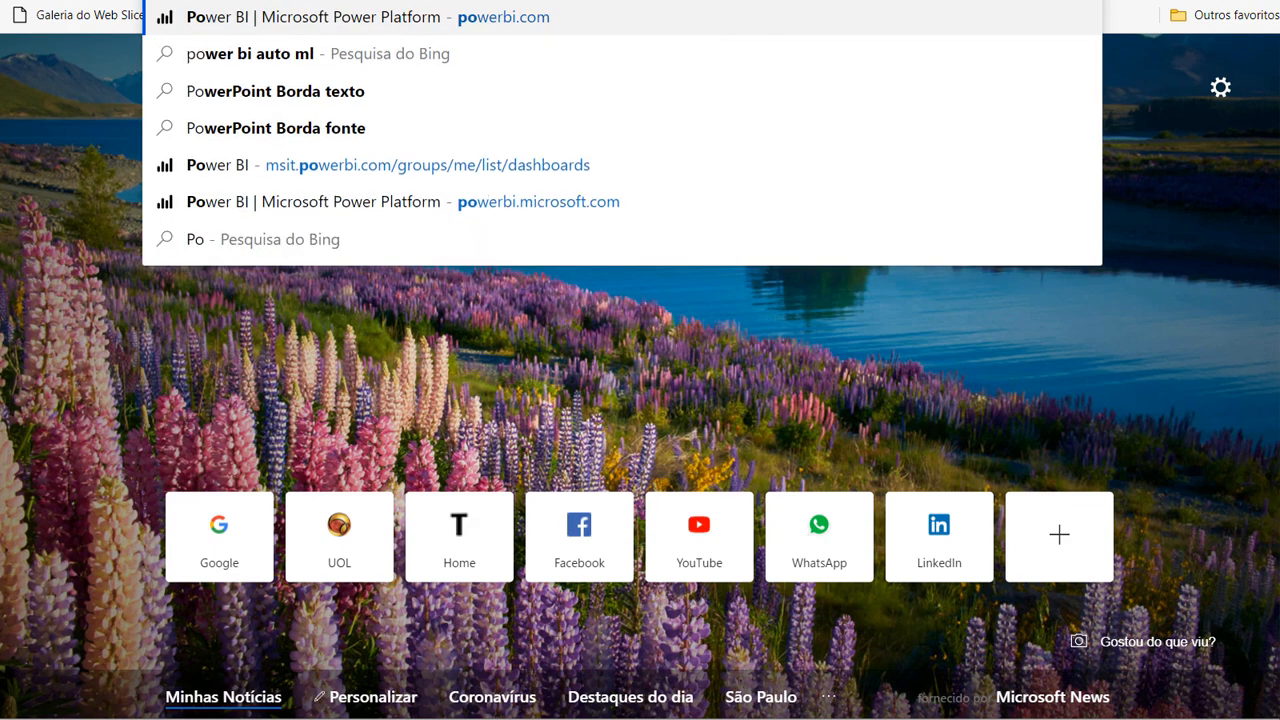
{"action": "type", "text": "werbi.com"}
{"action": "key", "text": "Return"}
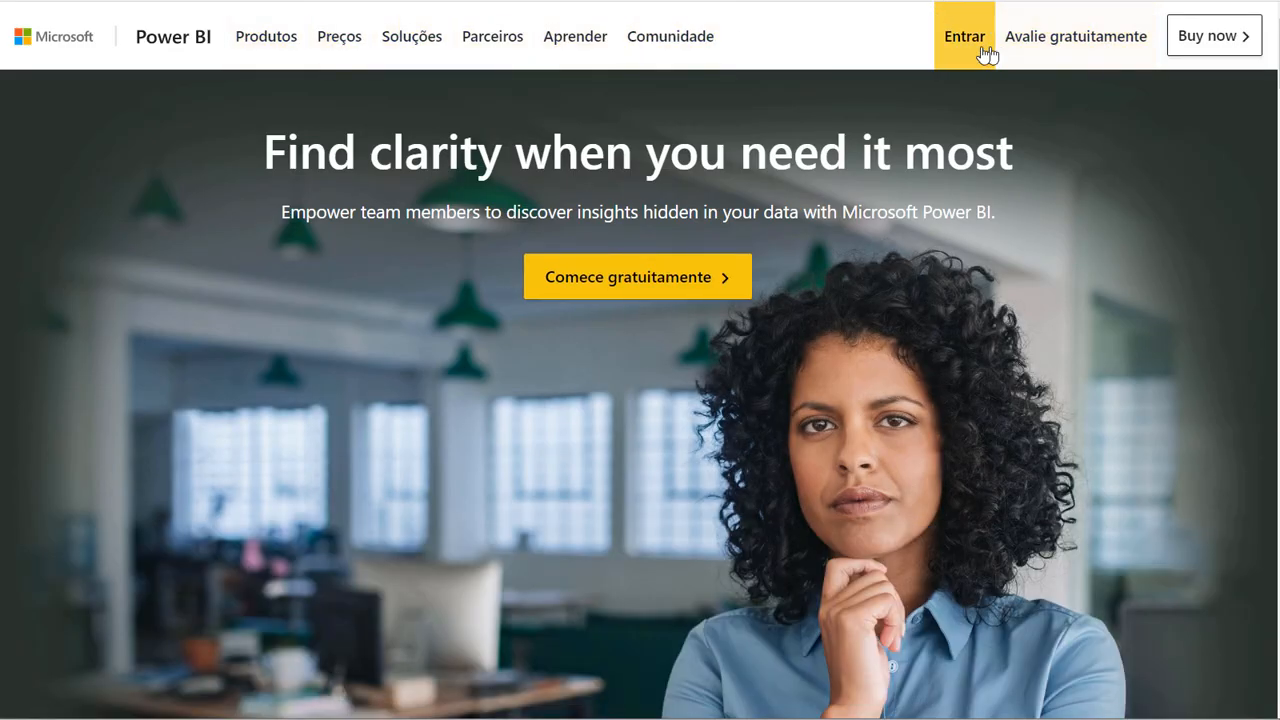
{"action": "left_click", "coordinate": [954, 48]}
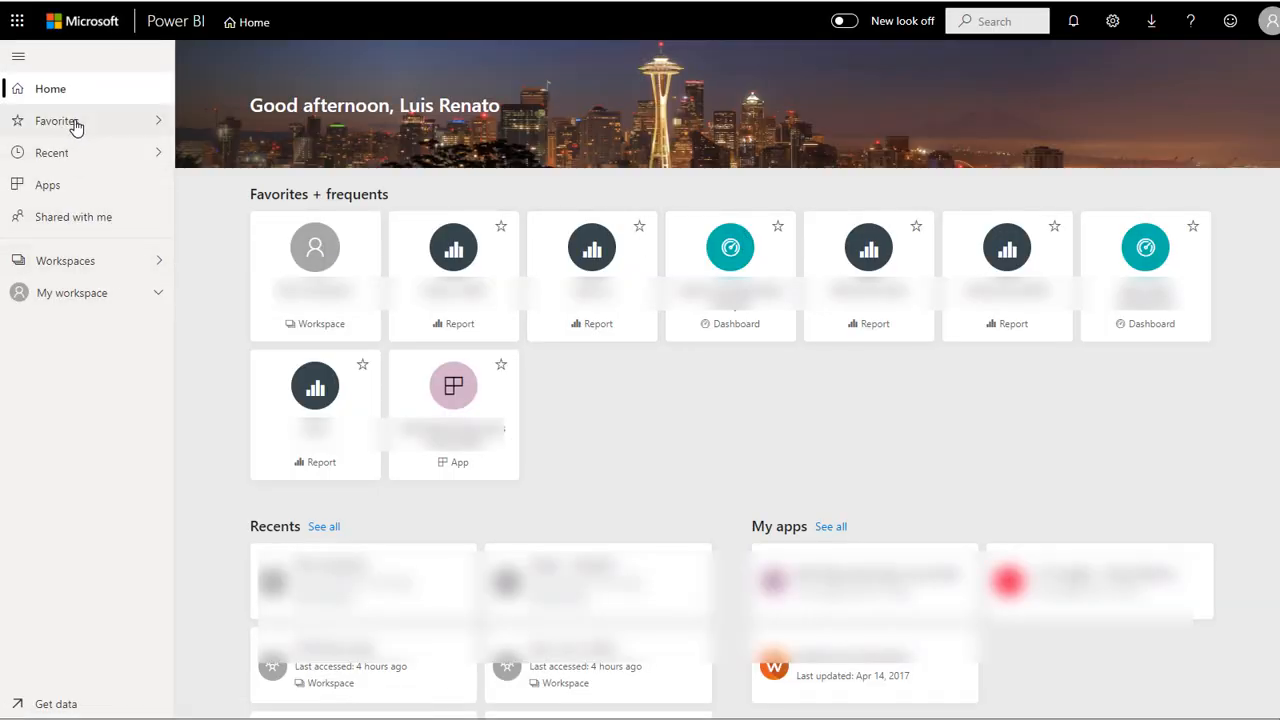
Open My workspace in the Power BI service and list its datasets
{"action": "left_click", "coordinate": [68, 264]}
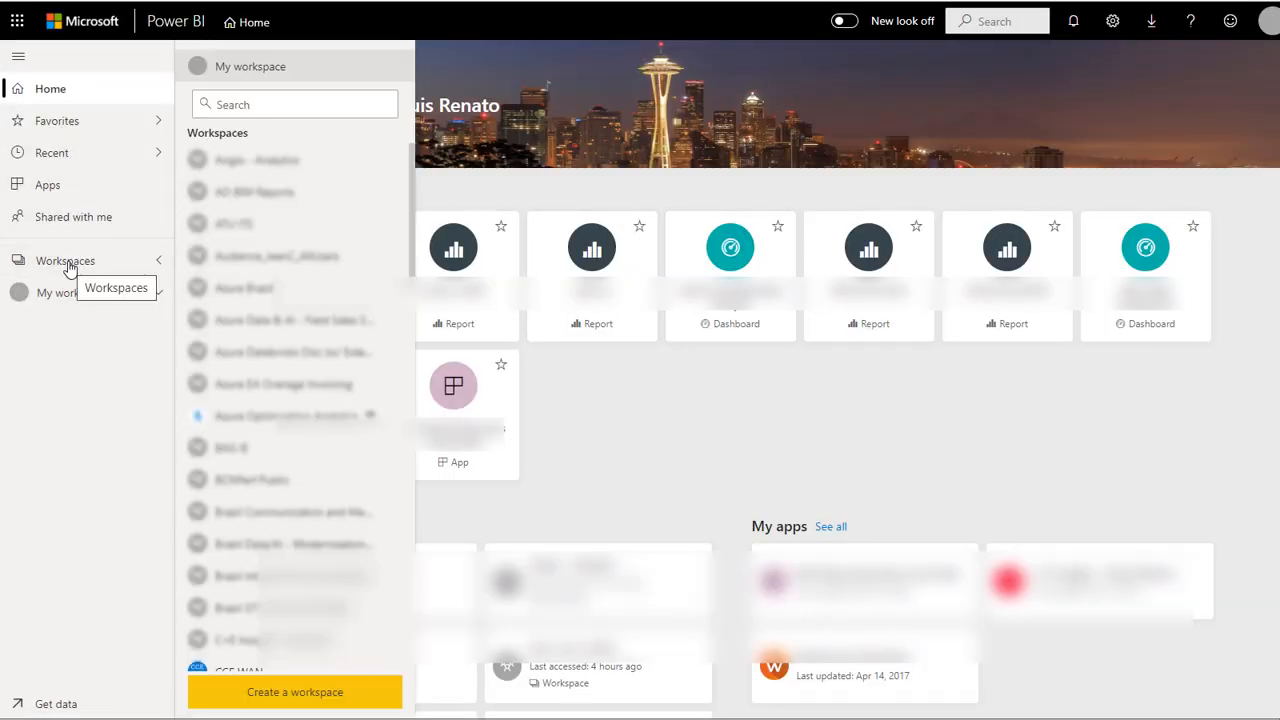
{"action": "left_click", "coordinate": [242, 72]}
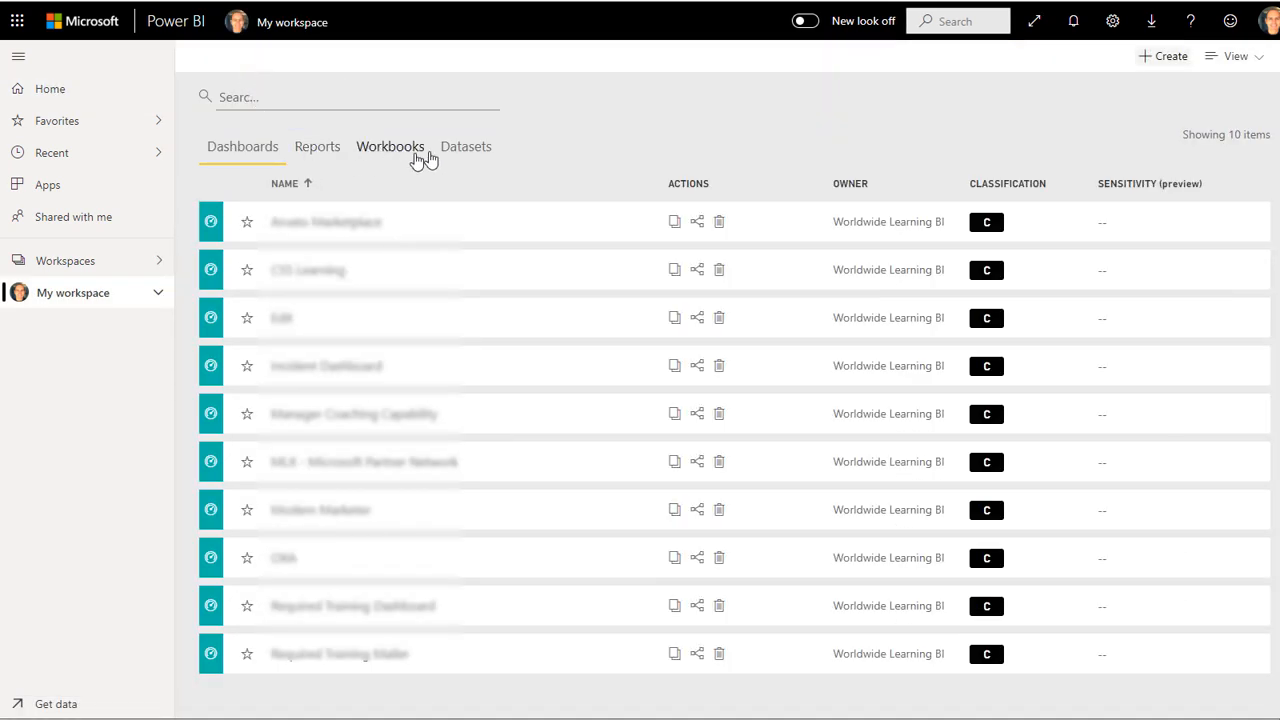
{"action": "left_click", "coordinate": [478, 149]}
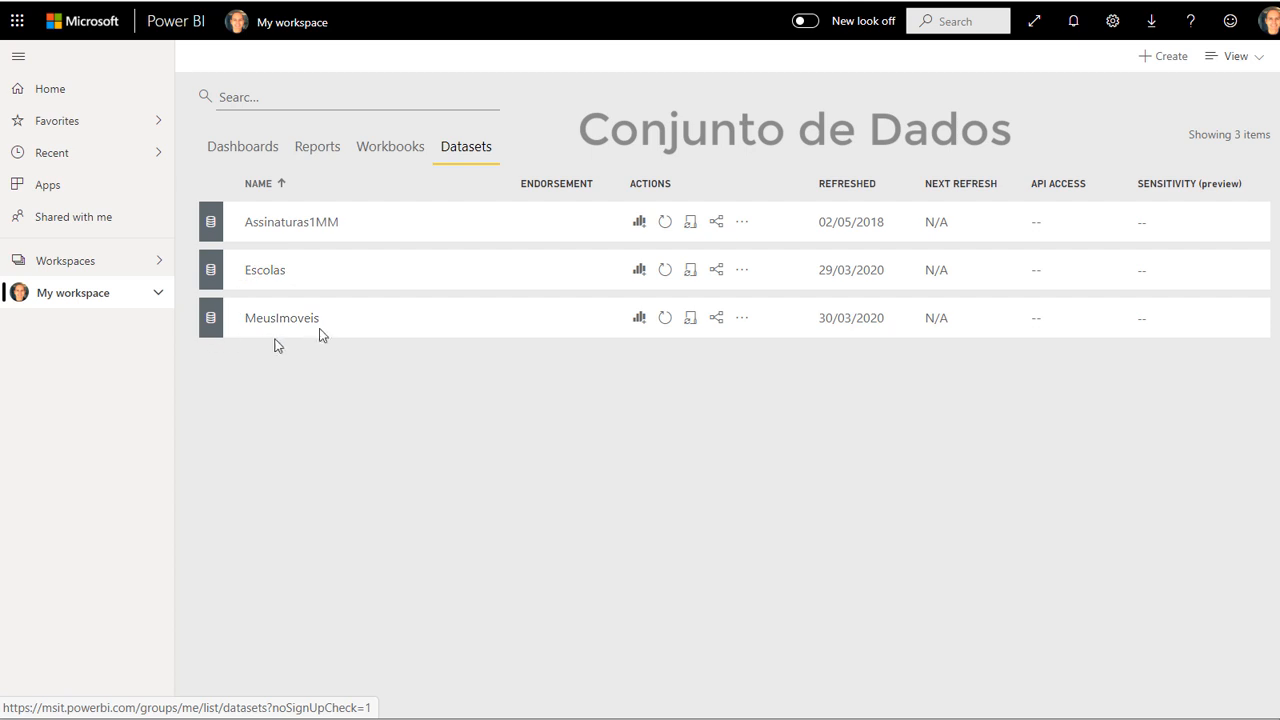
Generate quick insights for the MeusImoveis dataset and open the insights page
{"action": "left_click", "coordinate": [740, 320]}
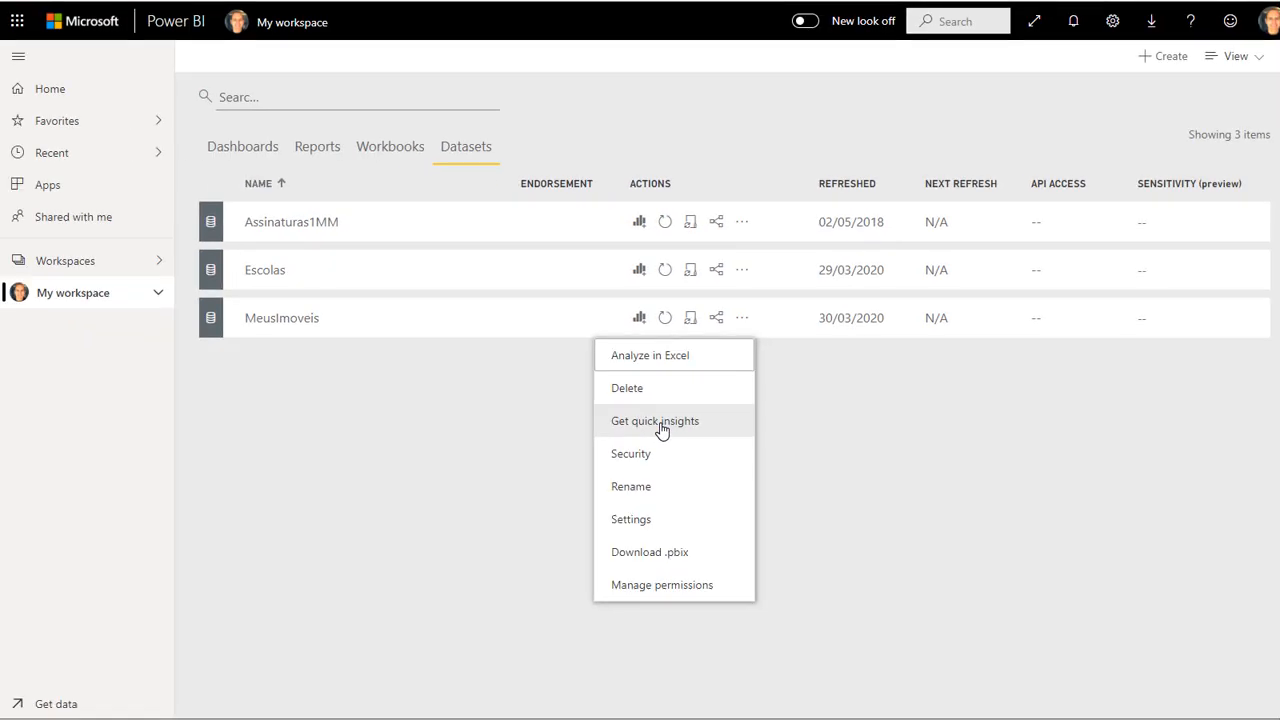
{"action": "left_click", "coordinate": [600, 435]}
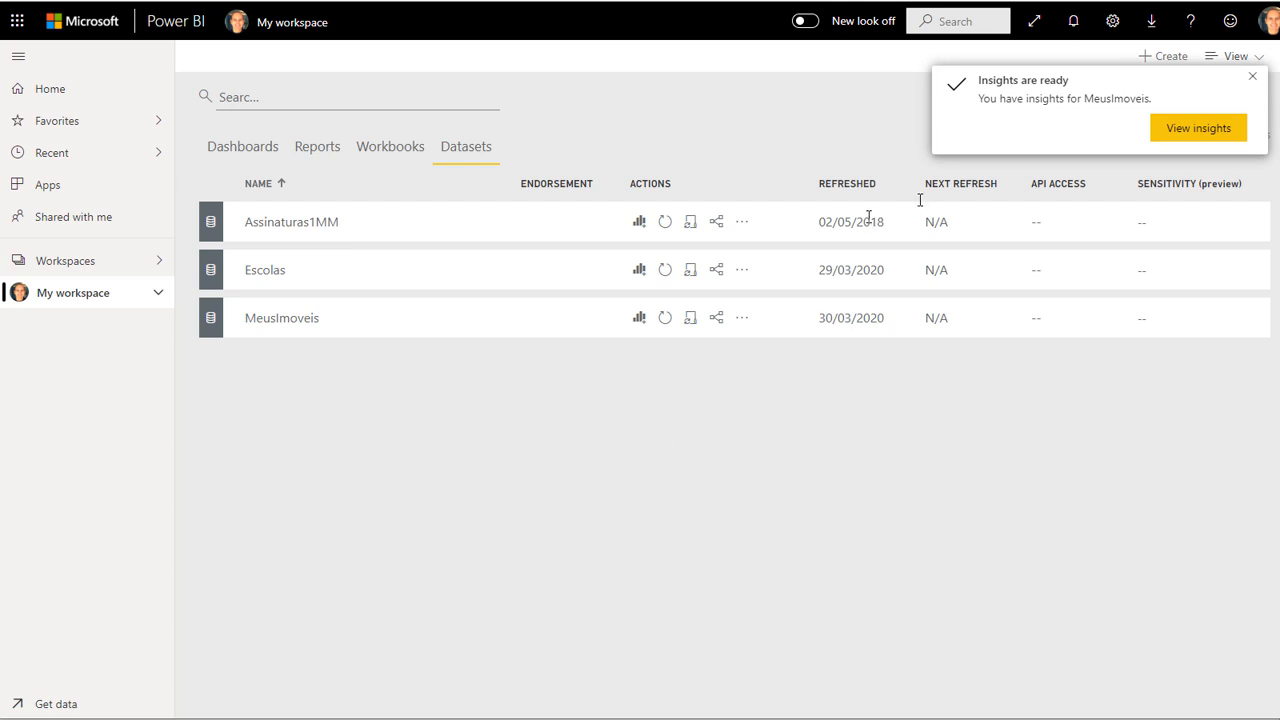
{"action": "left_click", "coordinate": [1236, 130]}
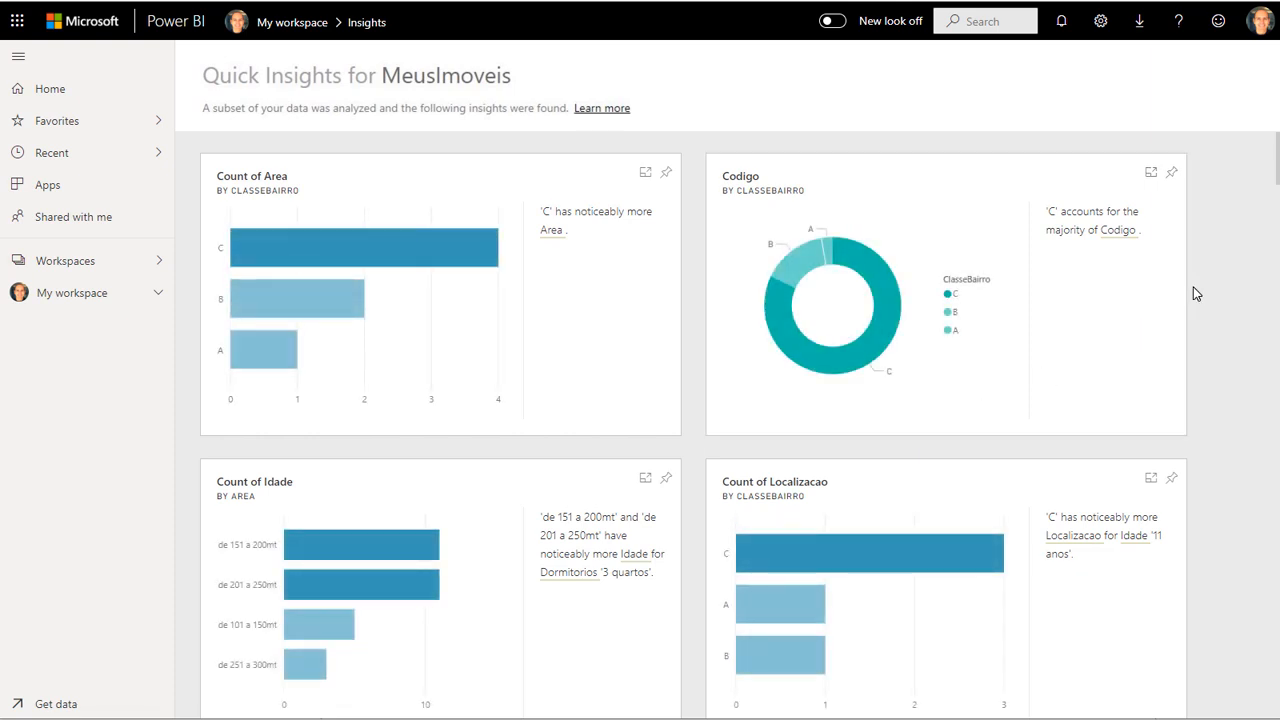
Look through the Quick Insights charts for MeusImoveis and return to the first cards
{"action": "scroll", "coordinate": [1217, 451], "scroll_direction": "down", "scroll_amount": 20}
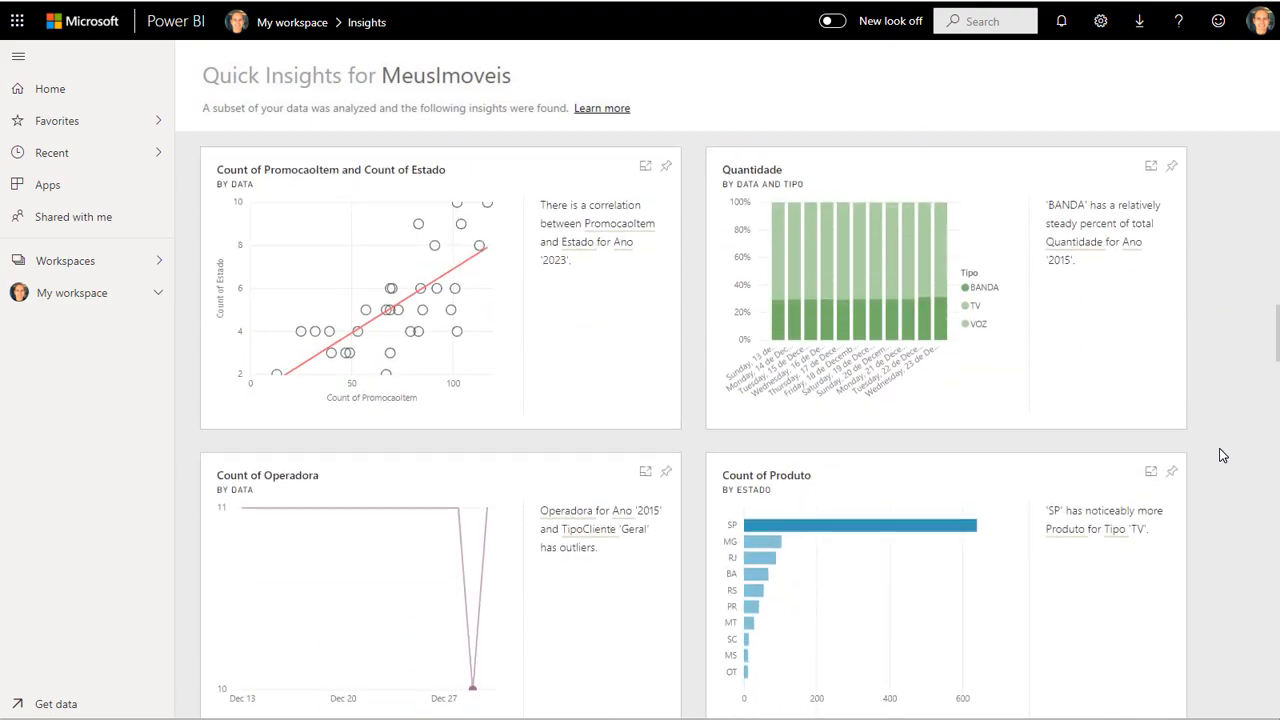
{"action": "scroll", "coordinate": [1222, 455], "scroll_direction": "down", "scroll_amount": 10}
{"action": "scroll", "coordinate": [1222, 455], "scroll_direction": "down", "scroll_amount": 12}
{"action": "scroll", "coordinate": [1222, 455], "scroll_direction": "down", "scroll_amount": 12}
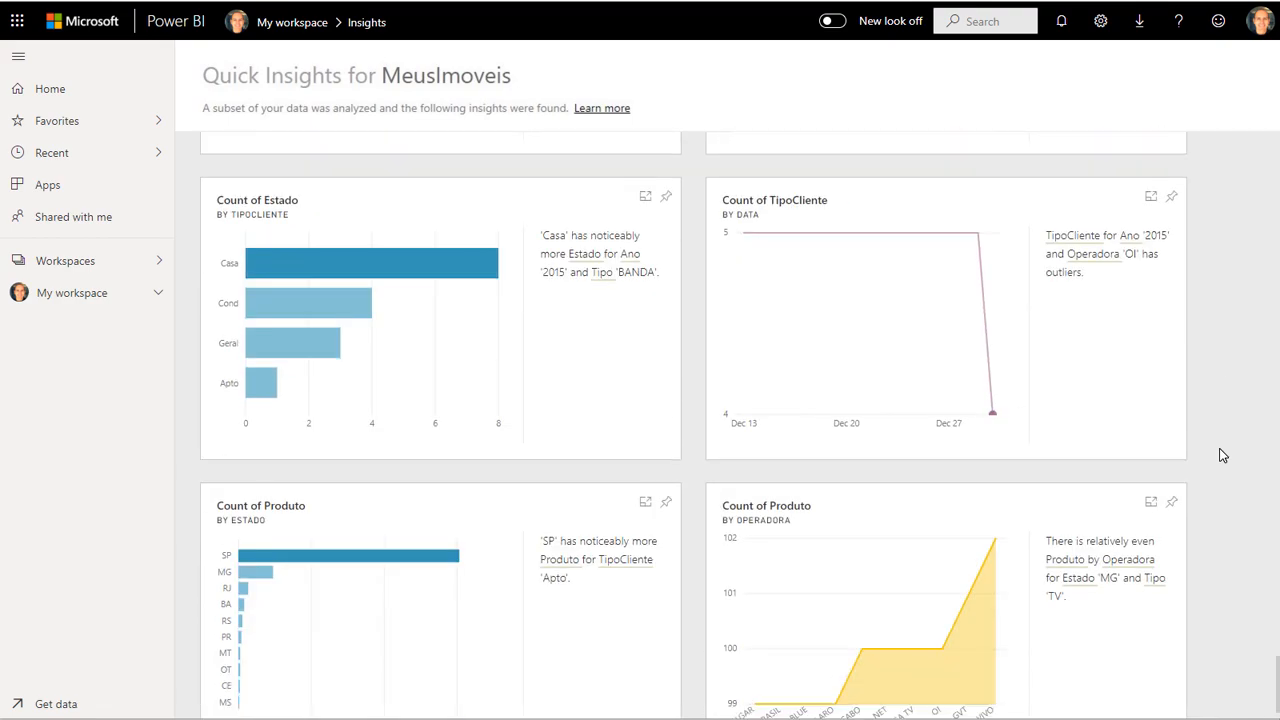
{"action": "scroll", "coordinate": [1222, 455], "scroll_direction": "down", "scroll_amount": 12}
{"action": "scroll", "coordinate": [1222, 455], "scroll_direction": "up", "scroll_amount": 15}
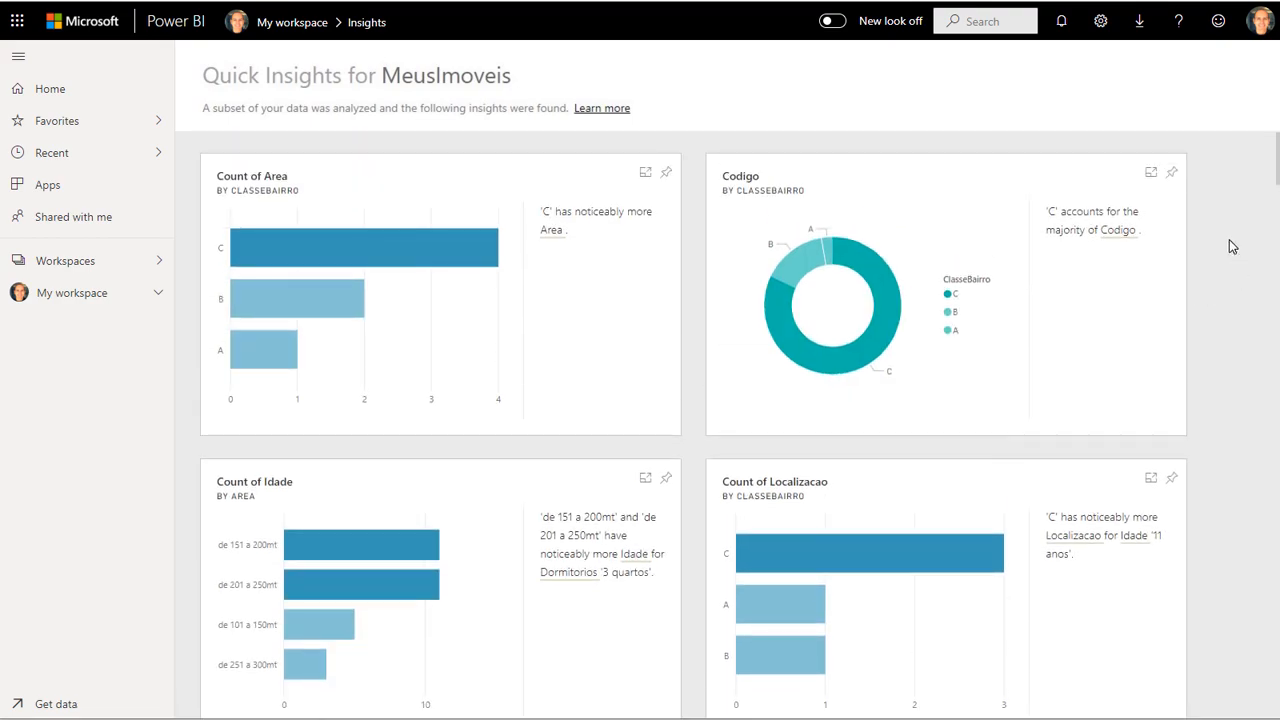
{"action": "left_click", "coordinate": [1173, 176]}
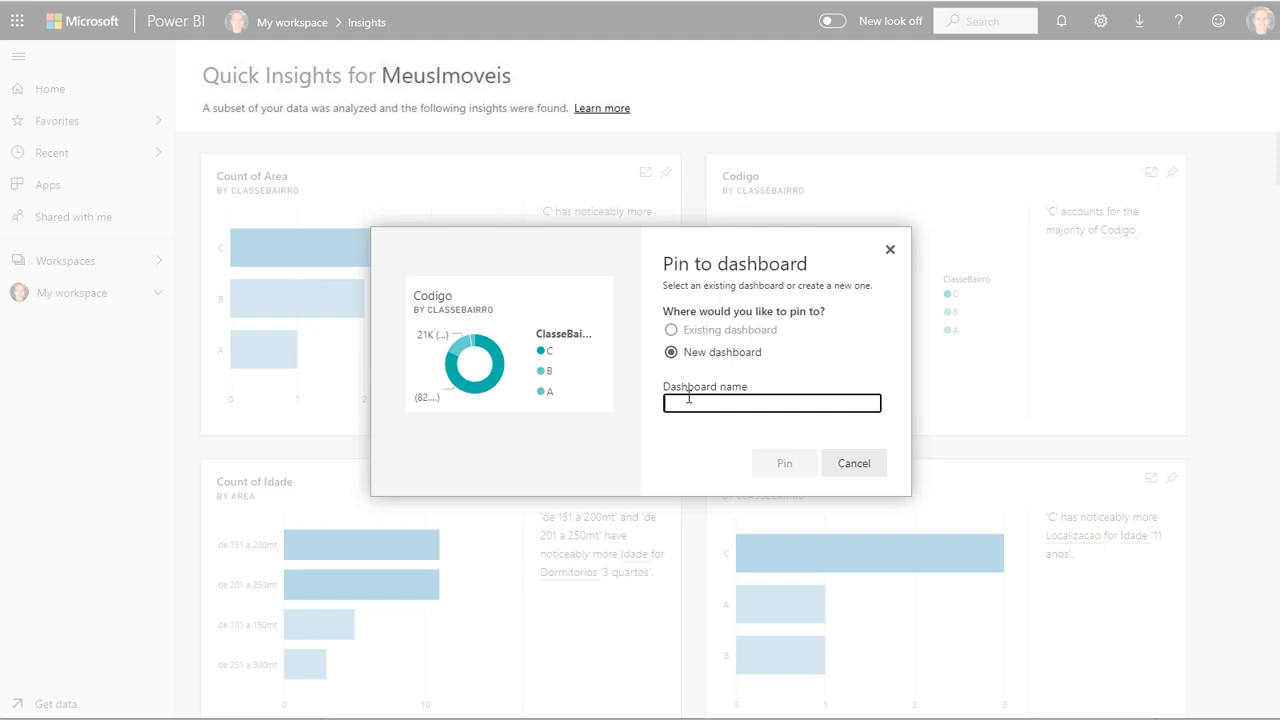
{"action": "type", "text": "dfagfdagdfg"}
{"action": "left_click", "coordinate": [862, 466]}
View the Count of ClasseBairro by Dormitorios insight for Idade 6 anos in focus mode, check its Localizacao filter options, and return to the insights
{"action": "scroll", "coordinate": [1220, 451], "scroll_direction": "down", "scroll_amount": 10}
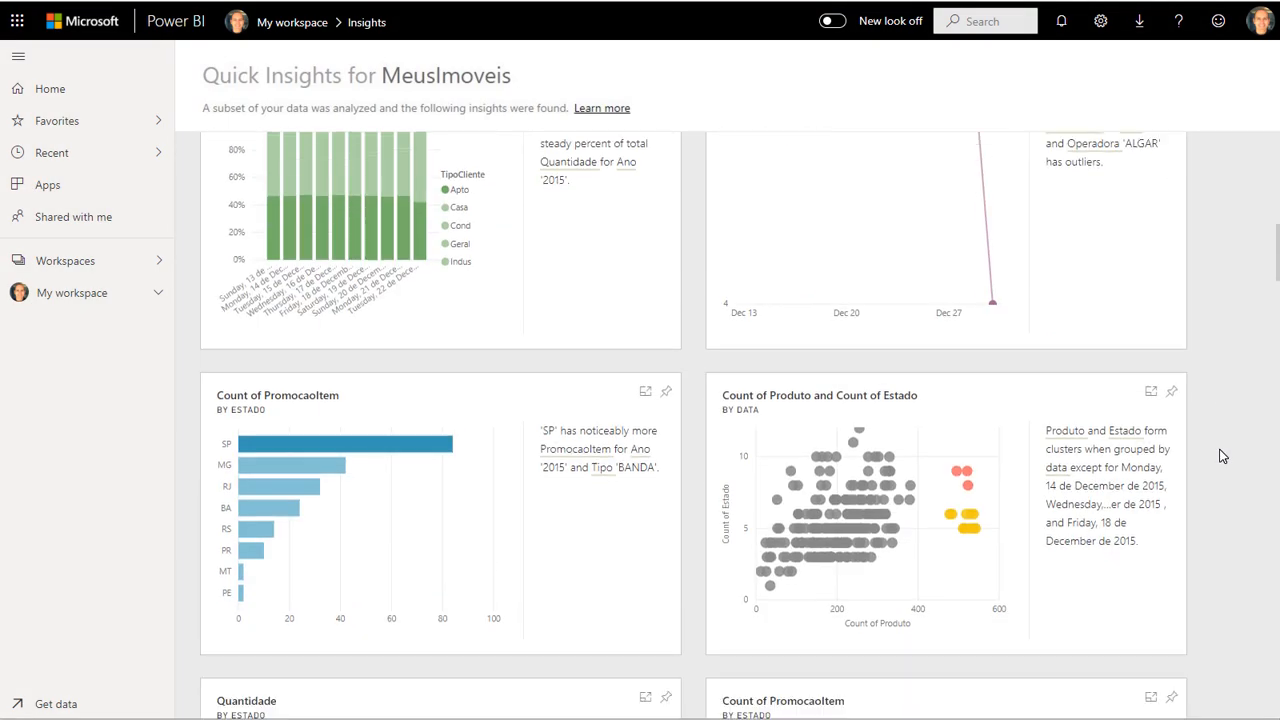
{"action": "scroll", "coordinate": [1220, 456], "scroll_direction": "down", "scroll_amount": 15}
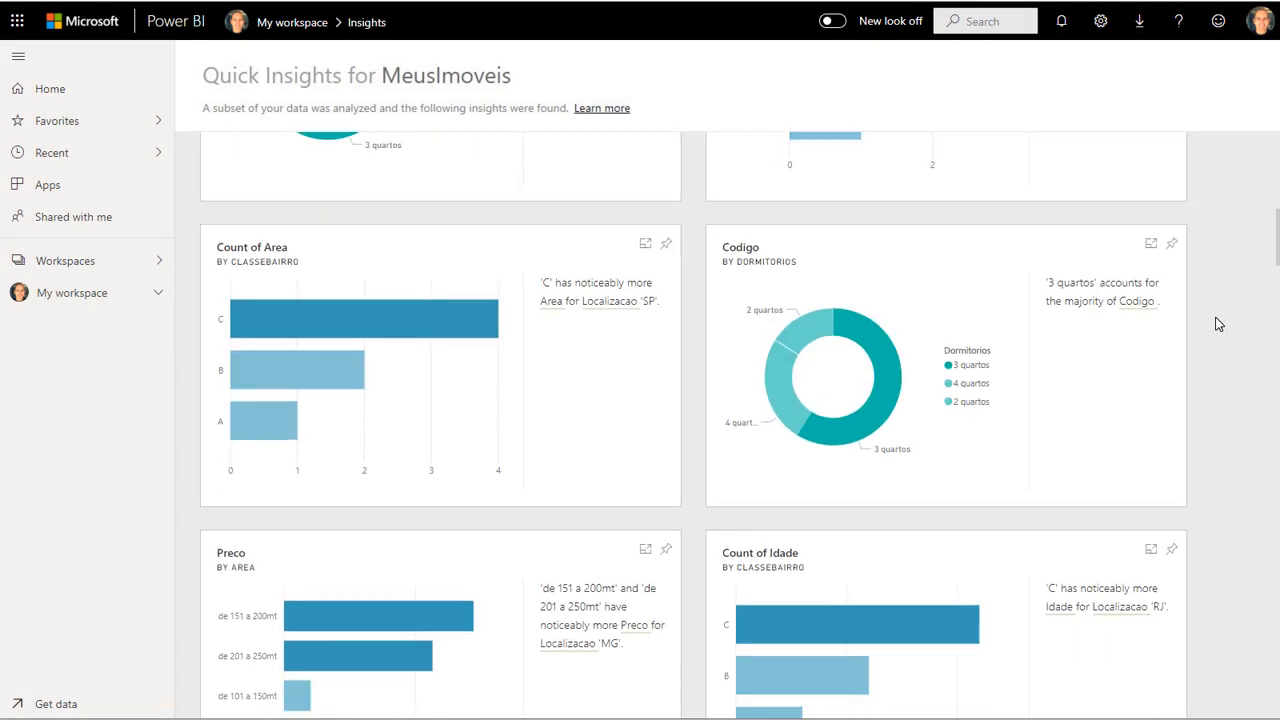
{"action": "scroll", "coordinate": [1218, 323], "scroll_direction": "down", "scroll_amount": 6}
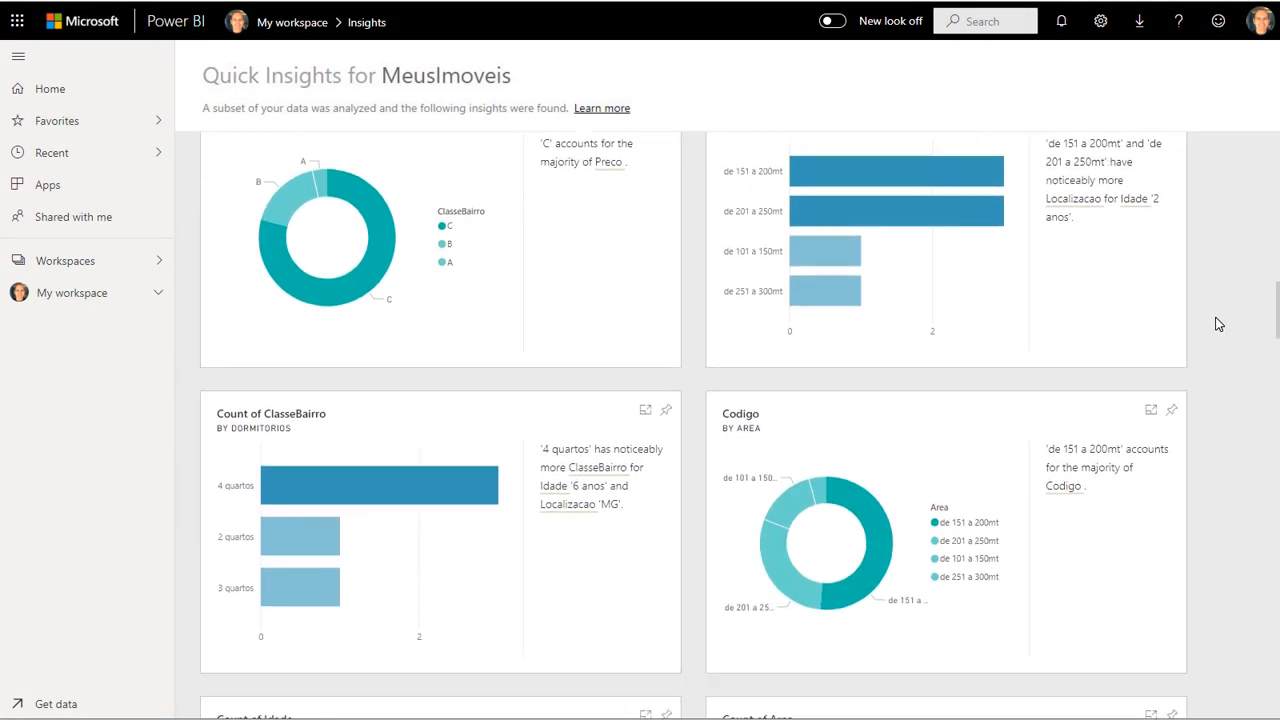
{"action": "left_click", "coordinate": [645, 412]}
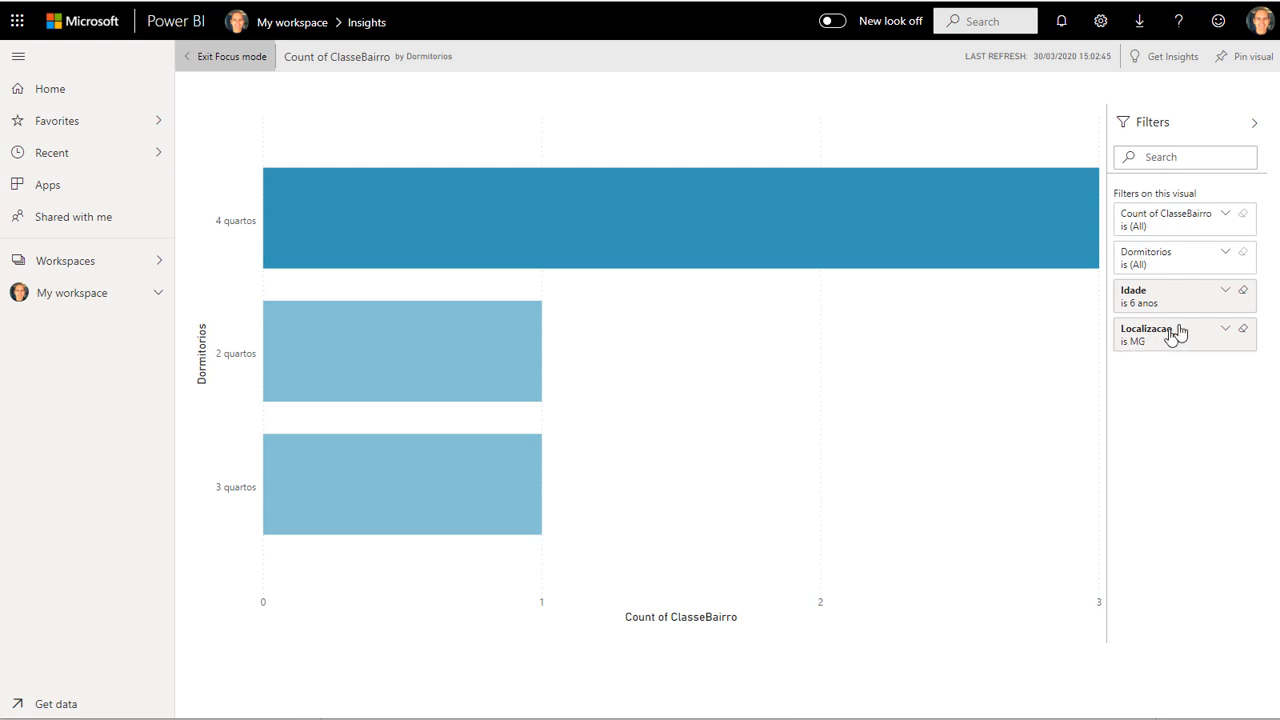
{"action": "left_click", "coordinate": [1226, 331]}
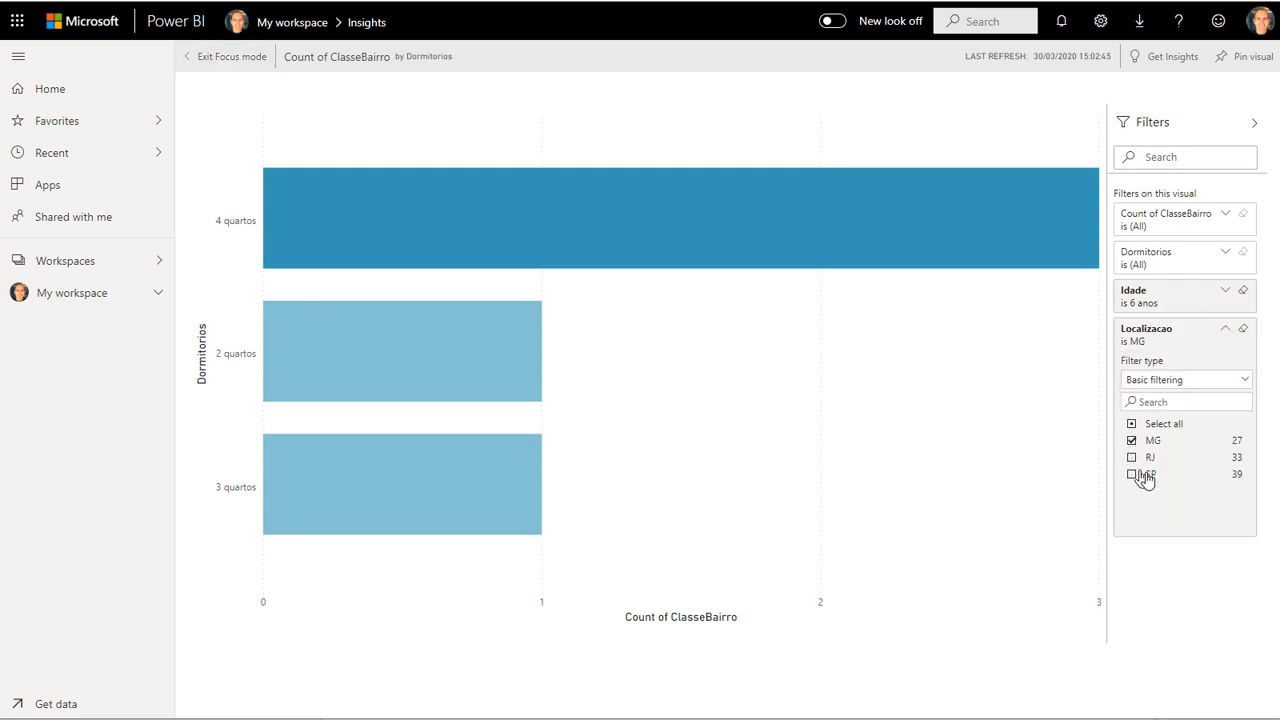
{"action": "left_click", "coordinate": [1226, 333]}
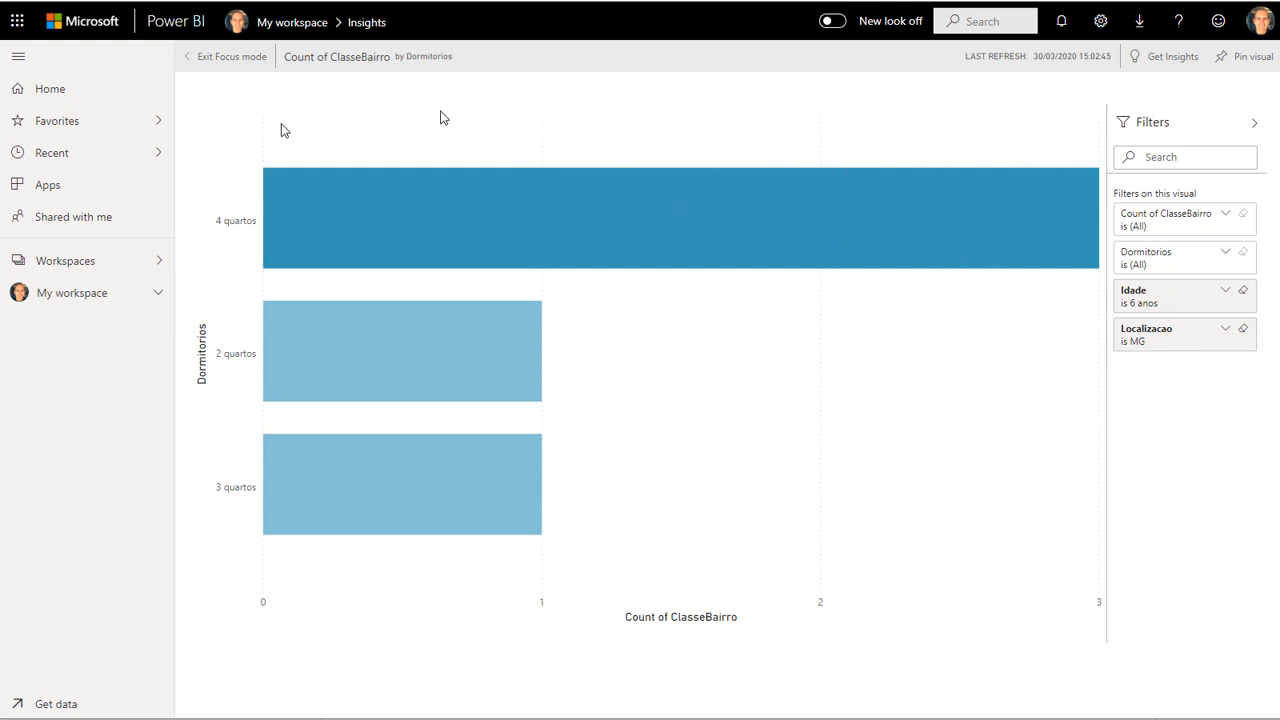
{"action": "left_click", "coordinate": [234, 58]}
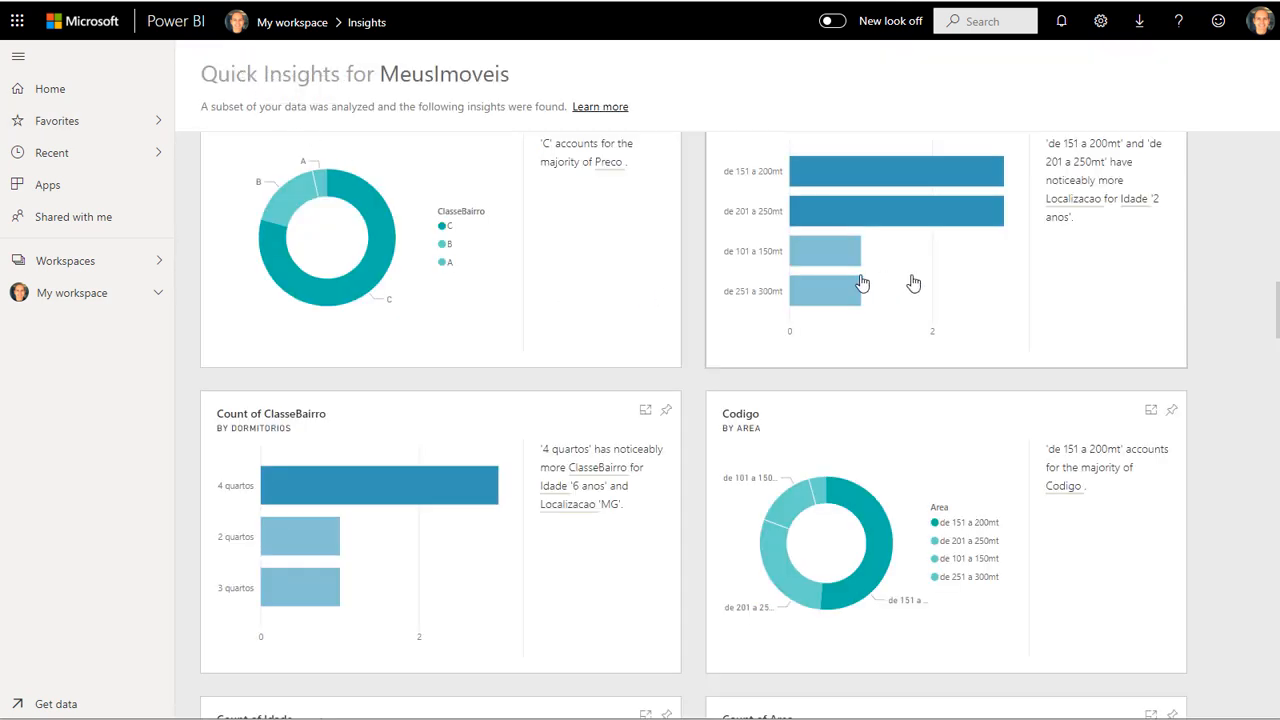
View the Preco by Localizacao donut chart in focus mode and return to the insights page
{"action": "scroll", "coordinate": [1150, 334], "scroll_direction": "down", "scroll_amount": 5}
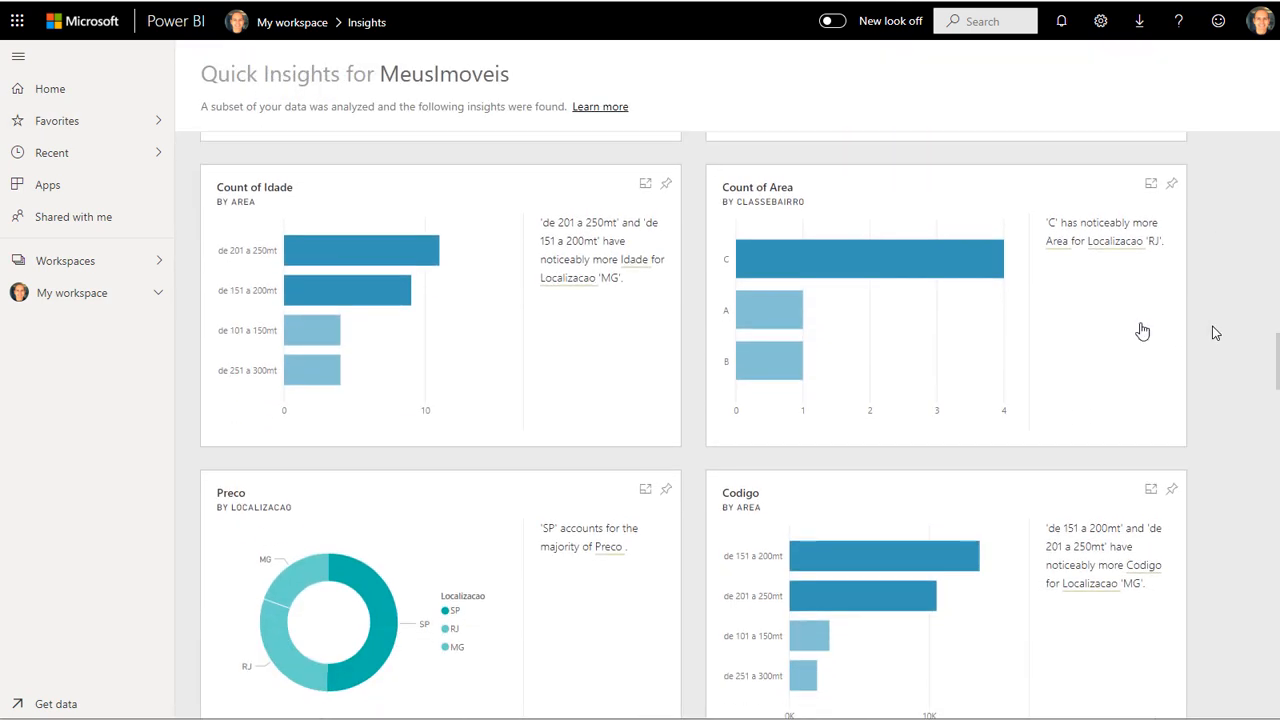
{"action": "scroll", "coordinate": [583, 307], "scroll_direction": "down", "scroll_amount": 3}
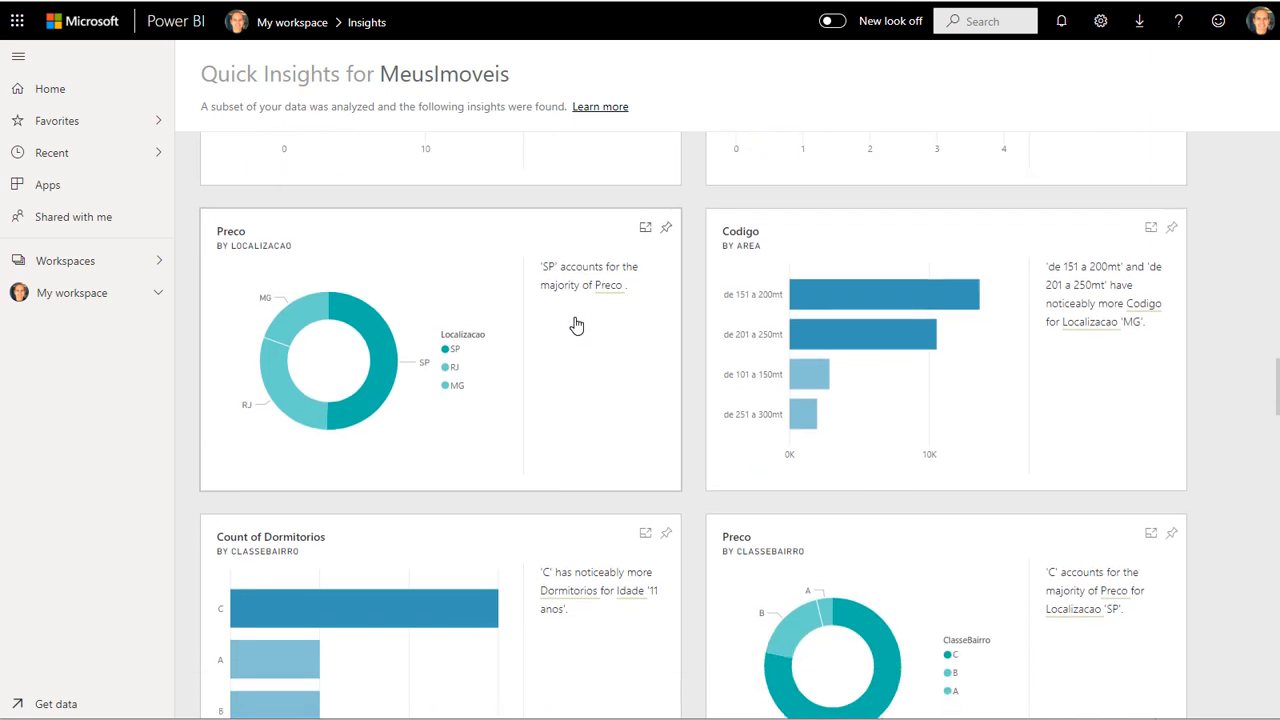
{"action": "left_click", "coordinate": [645, 225]}
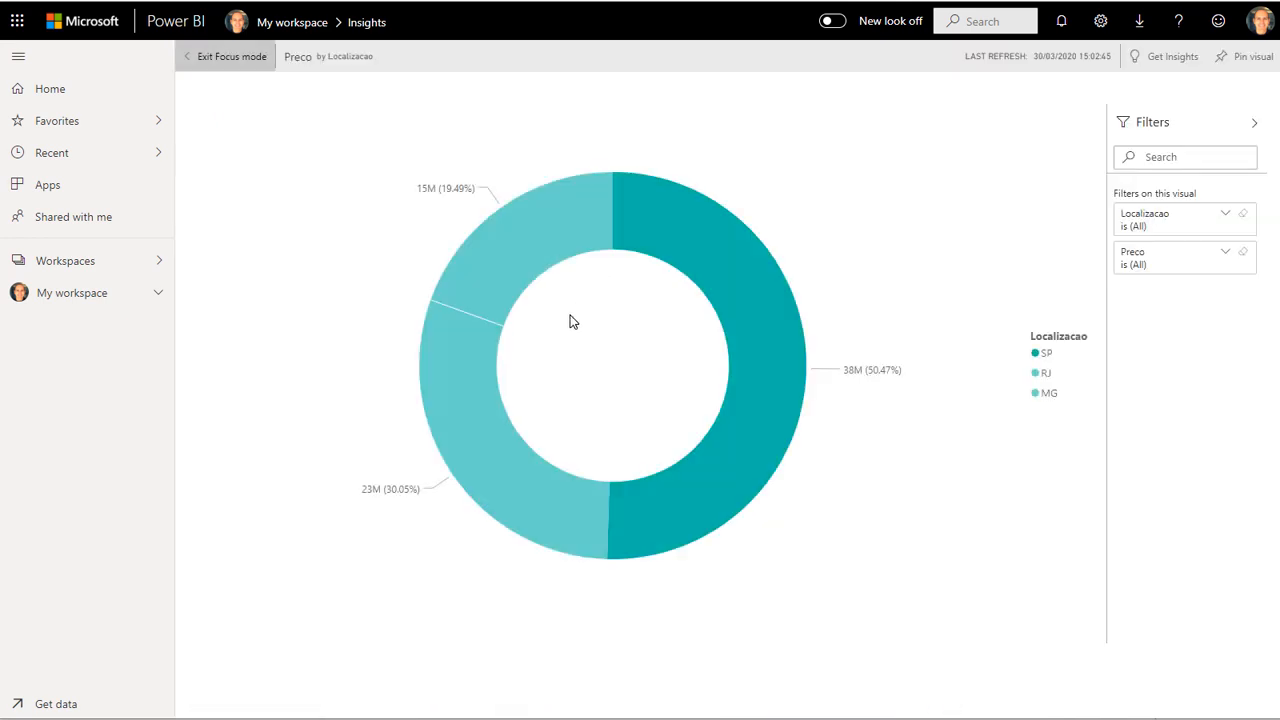
{"action": "left_click", "coordinate": [207, 62]}
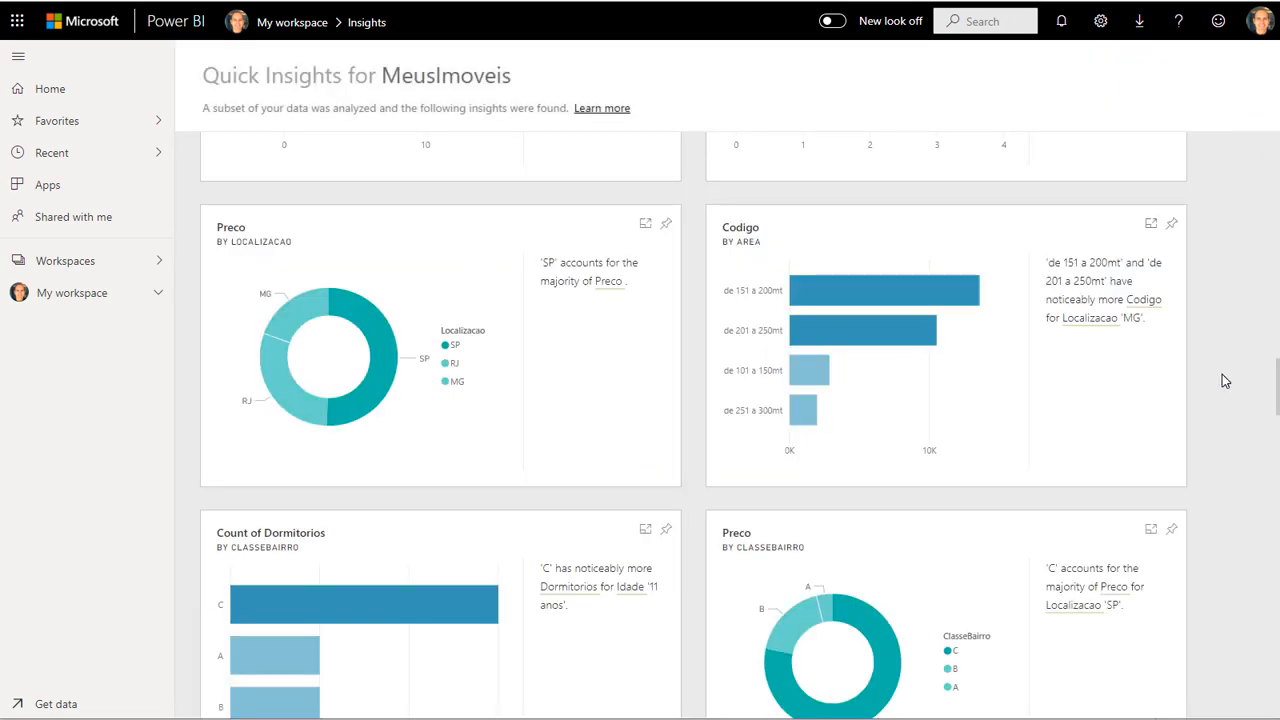
Look through the remaining Quick Insights cards for MeusImoveis down toward the end of the page
{"action": "scroll", "coordinate": [1222, 374], "scroll_direction": "down", "scroll_amount": 10}
{"action": "scroll", "coordinate": [1222, 456], "scroll_direction": "down", "scroll_amount": 10}
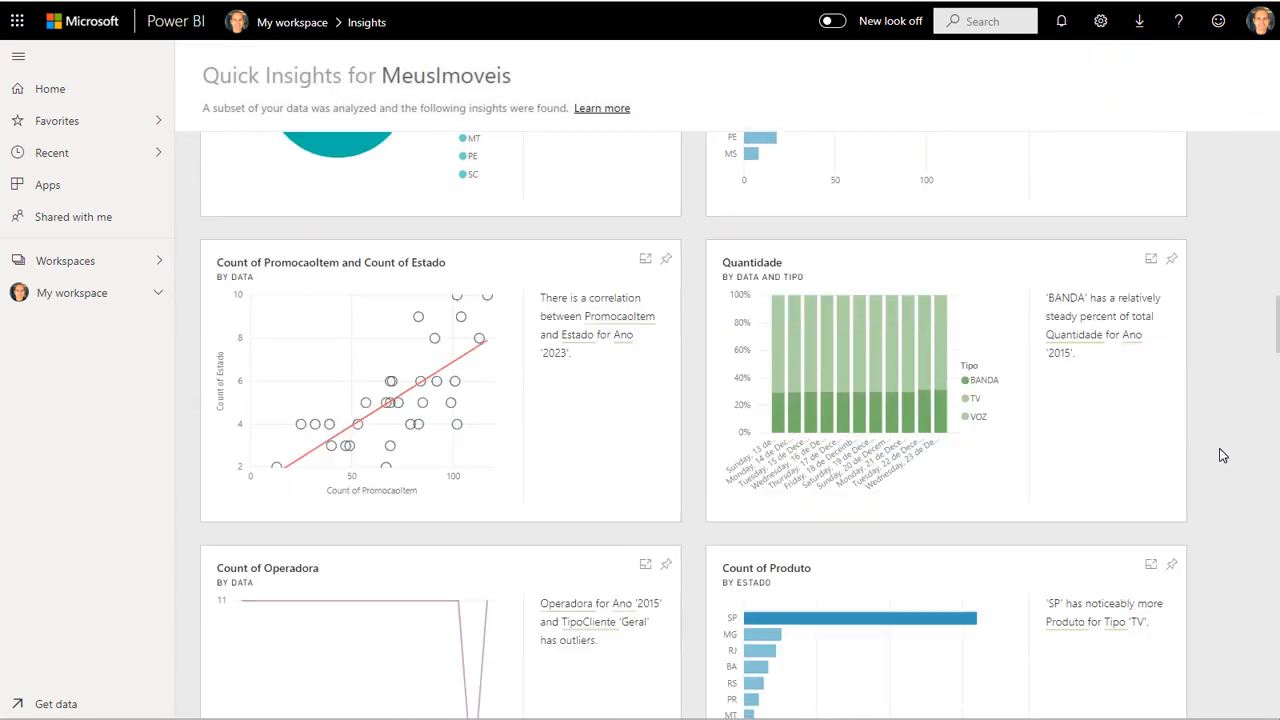
{"action": "scroll", "coordinate": [1222, 456], "scroll_direction": "down", "scroll_amount": 10}
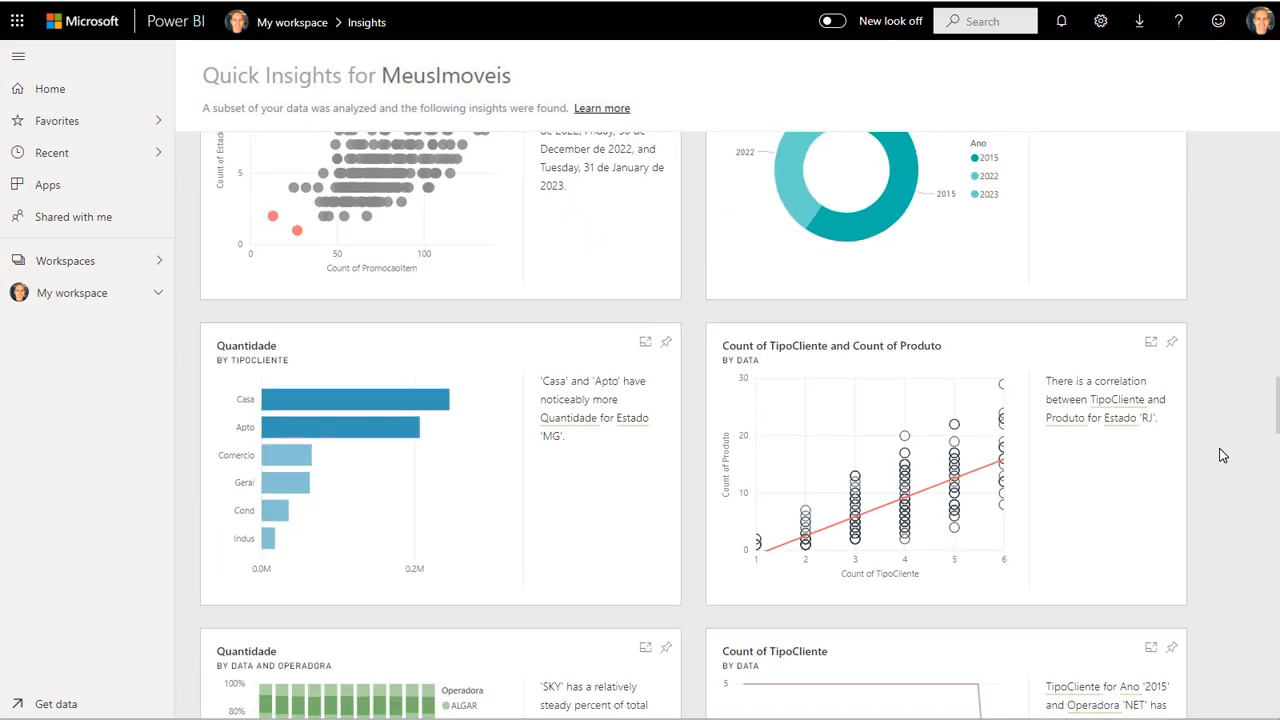
{"action": "scroll", "coordinate": [1222, 456], "scroll_direction": "down", "scroll_amount": 10}
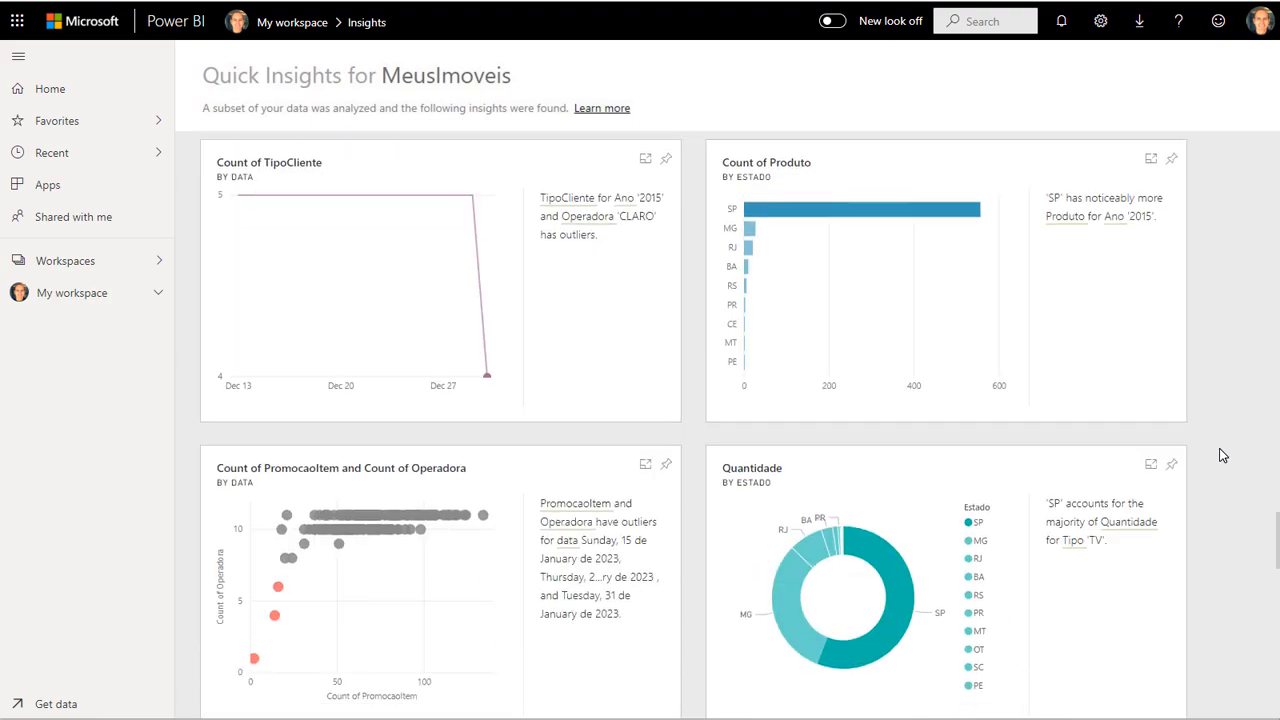
{"action": "scroll", "coordinate": [1222, 456], "scroll_direction": "down", "scroll_amount": 10}
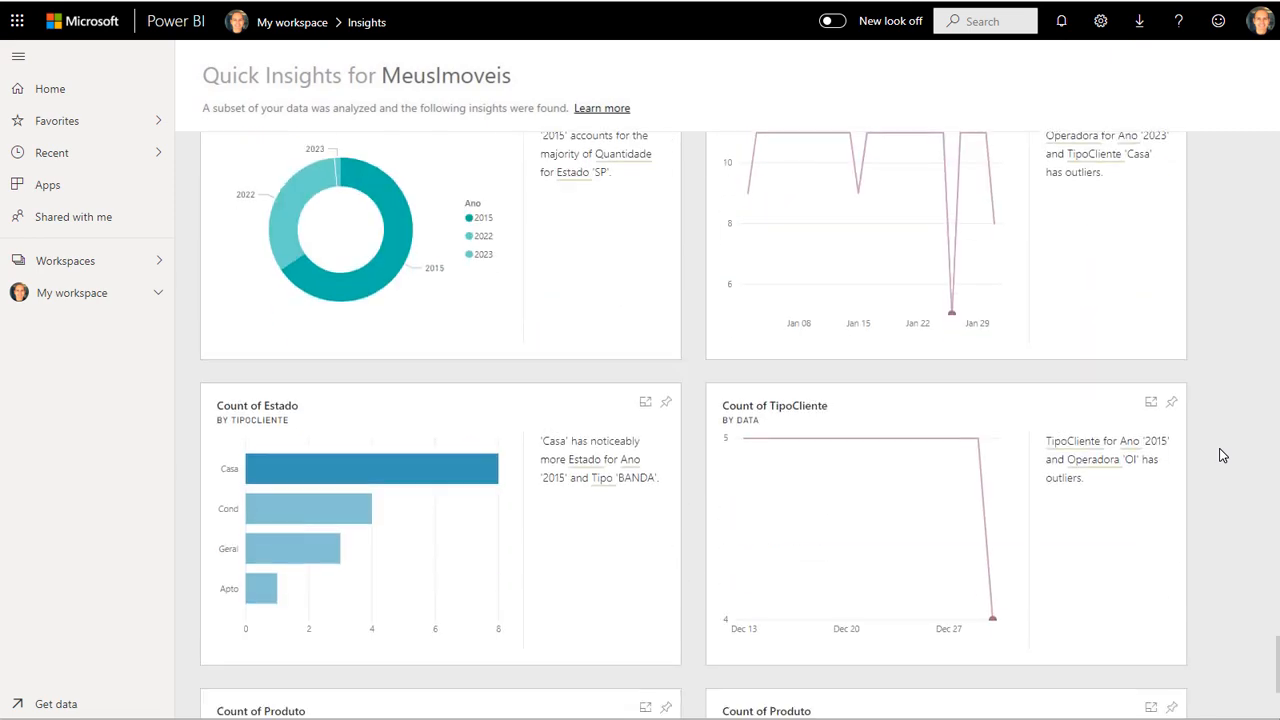
{"action": "scroll", "coordinate": [1217, 378], "scroll_direction": "down", "scroll_amount": 10}
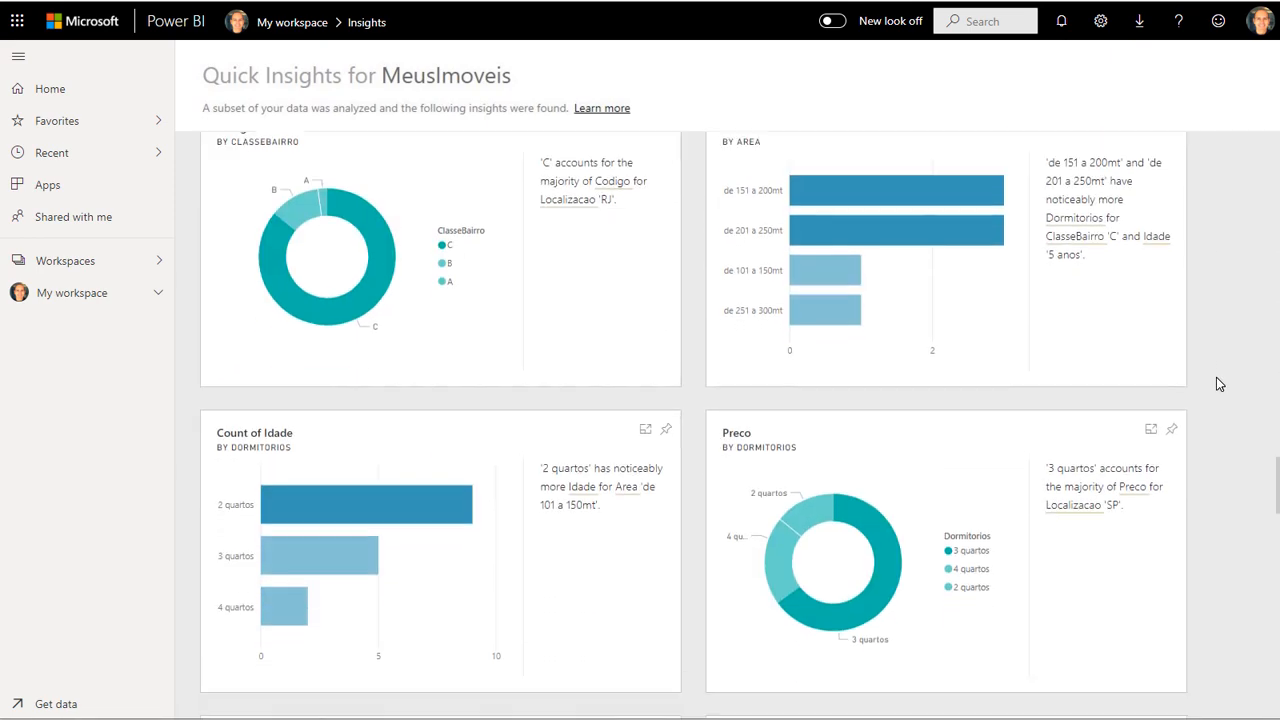
{"action": "scroll", "coordinate": [1218, 384], "scroll_direction": "down", "scroll_amount": 10}
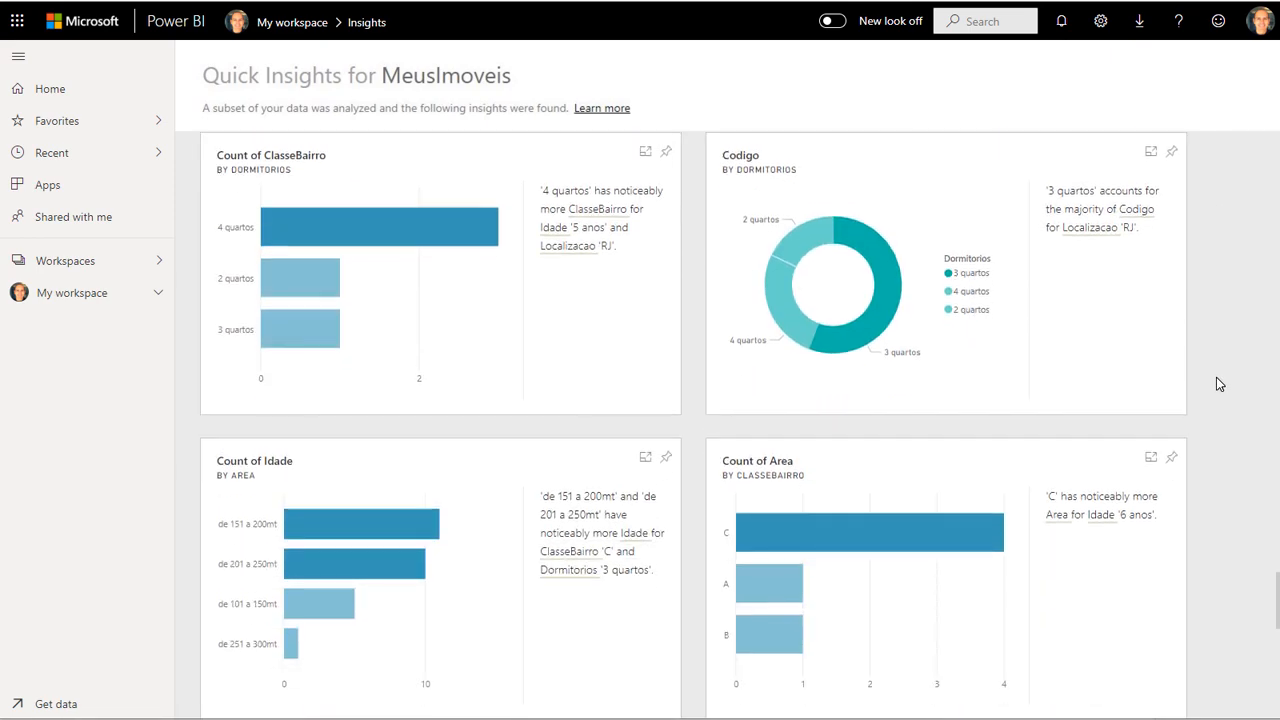
{"action": "scroll", "coordinate": [1218, 384], "scroll_direction": "down", "scroll_amount": 5}
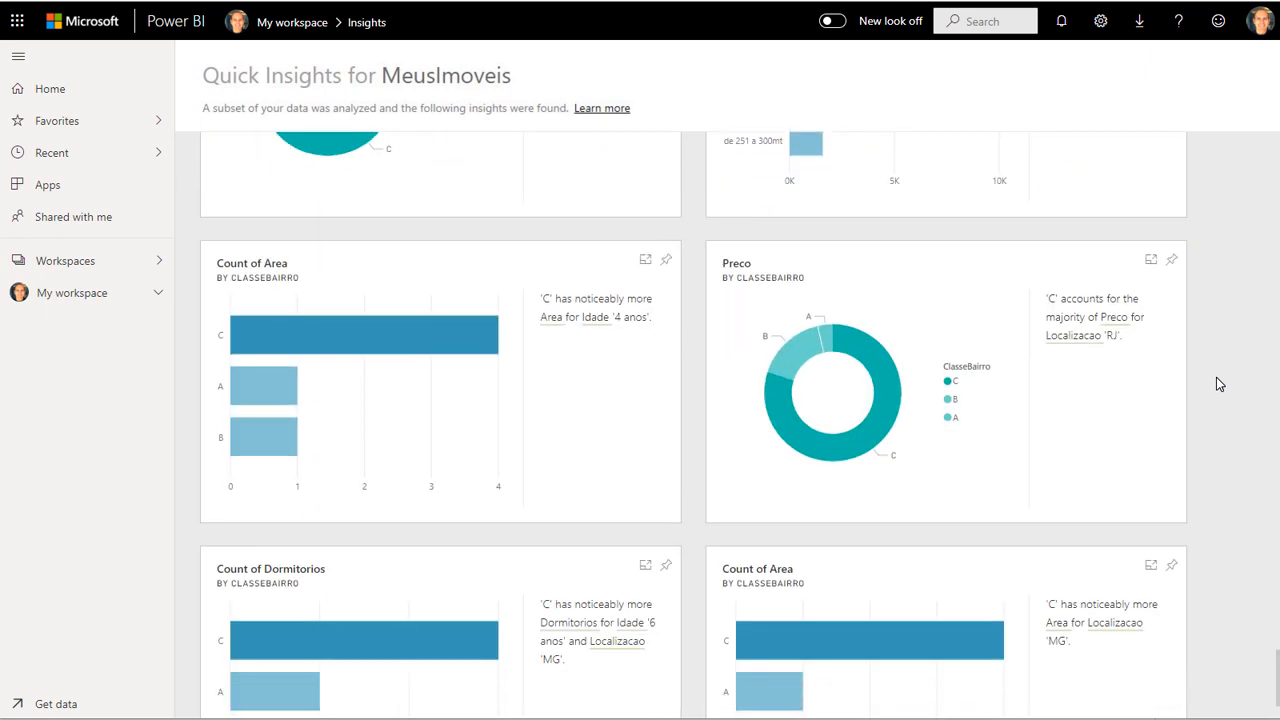